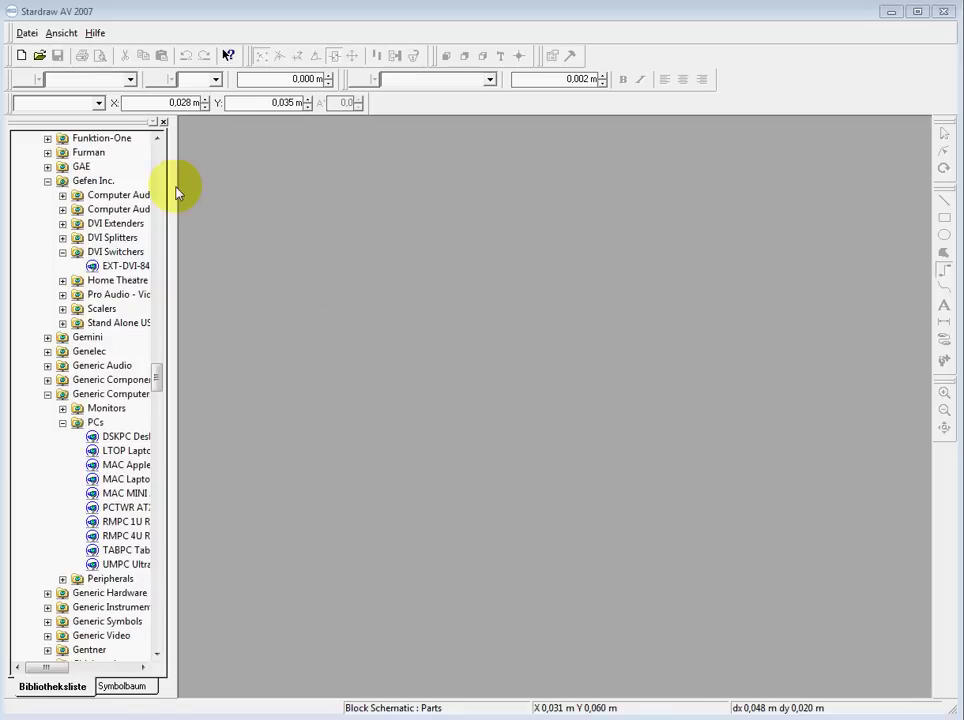
Create a new drawing from the Block Schematic template
{"action": "left_click", "coordinate": [21, 57]}
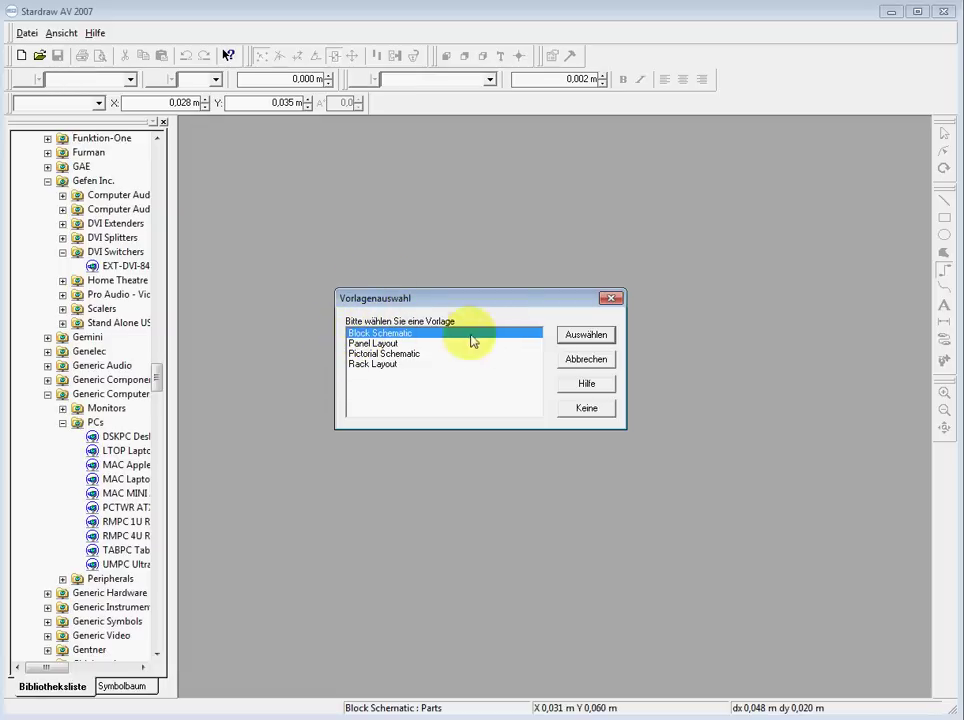
{"action": "left_click", "coordinate": [588, 337]}
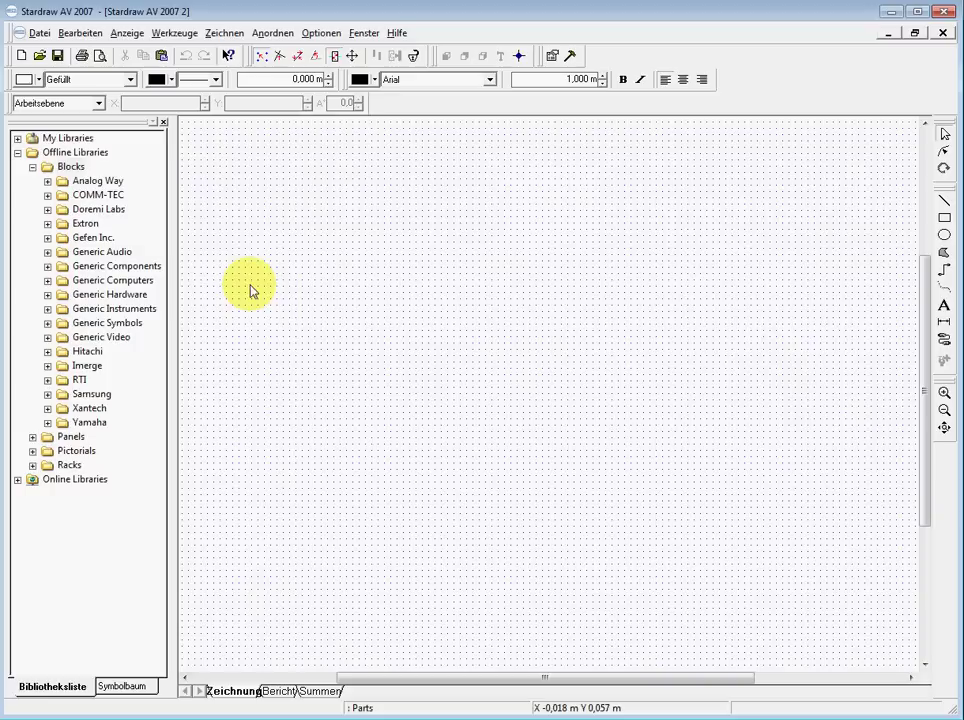
Expand Online Libraries > Blocks and collapse Offline Libraries to list the block manufacturers
{"action": "left_click", "coordinate": [18, 481]}
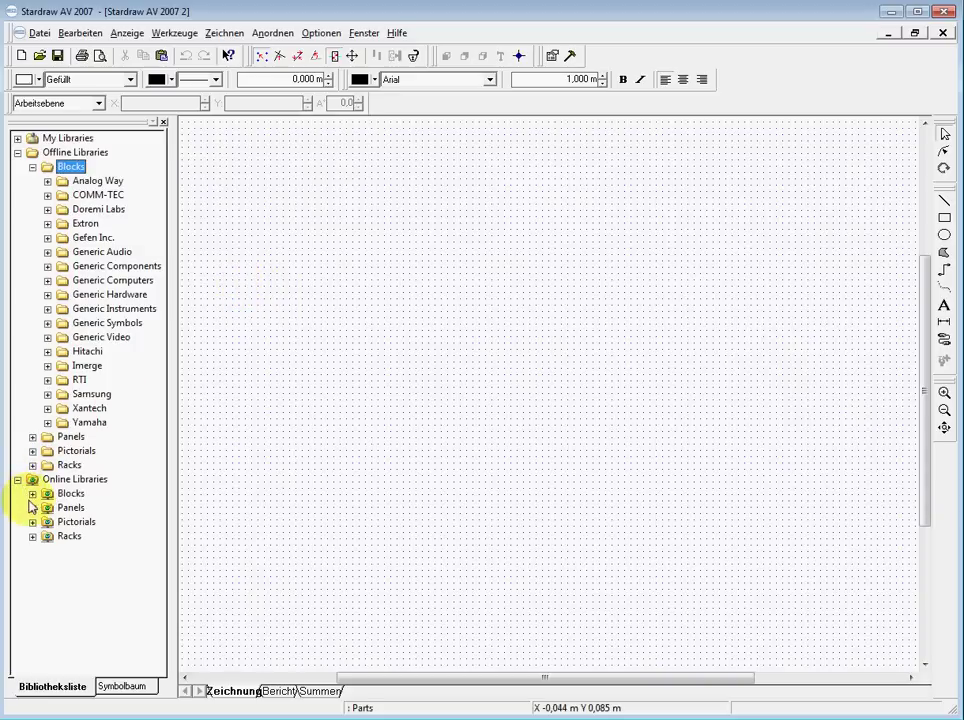
{"action": "left_click", "coordinate": [33, 494]}
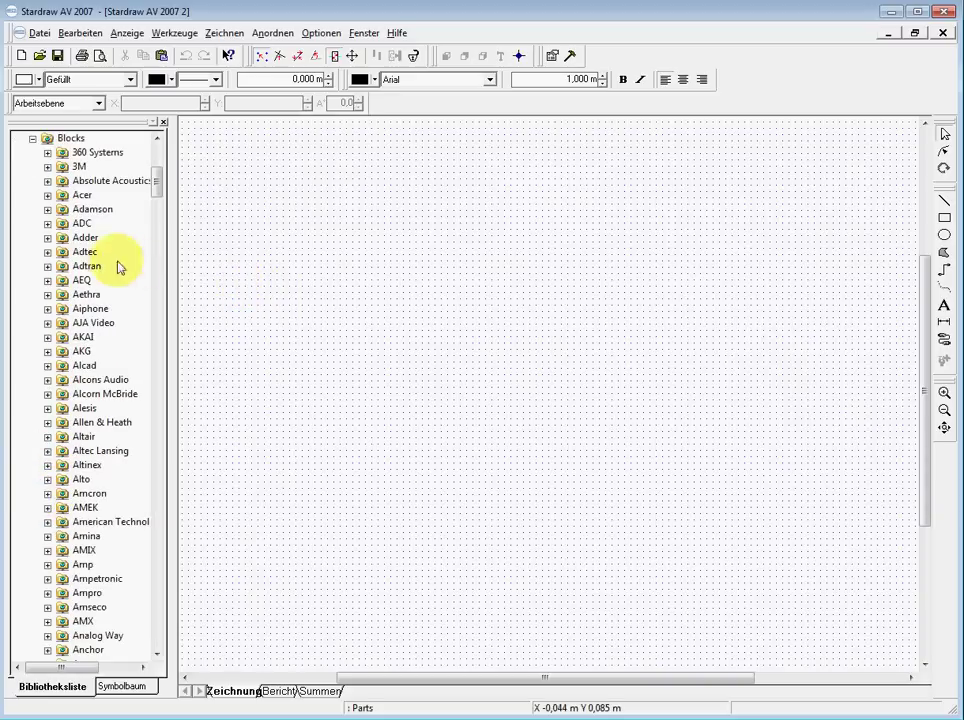
{"action": "left_click_drag", "start_coordinate": [161, 189], "coordinate": [163, 155]}
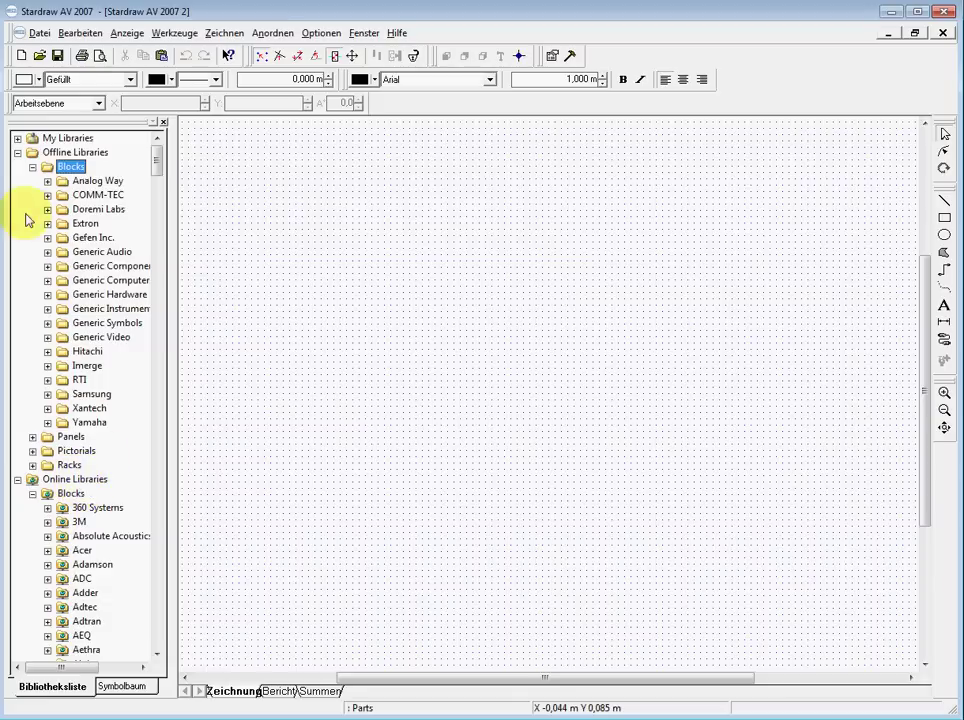
{"action": "left_click", "coordinate": [17, 153]}
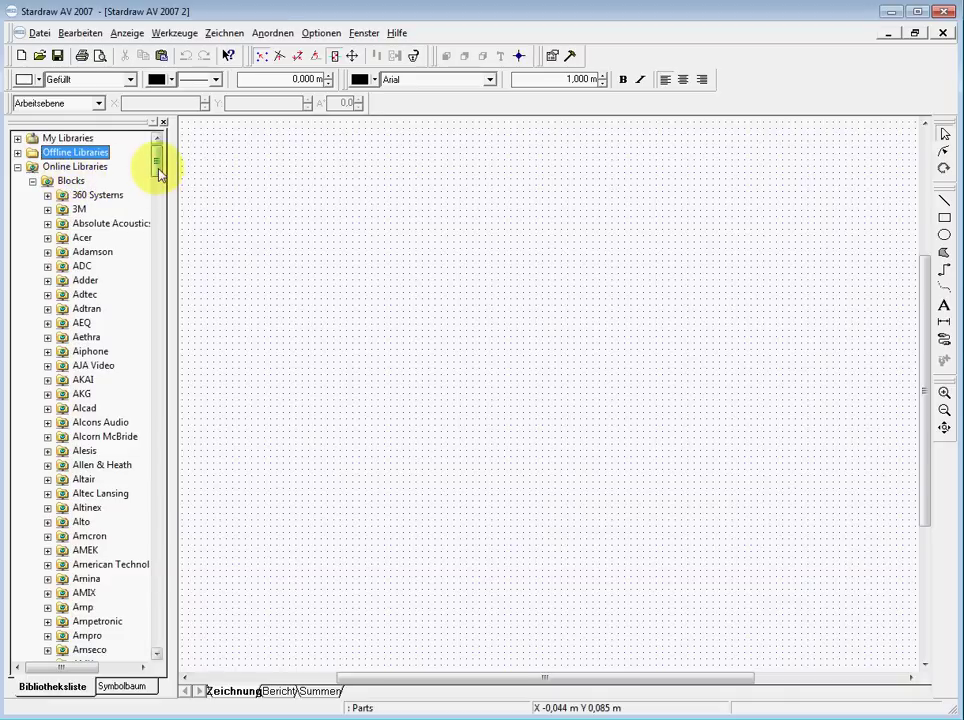
{"action": "left_click_drag", "start_coordinate": [158, 172], "coordinate": [159, 370]}
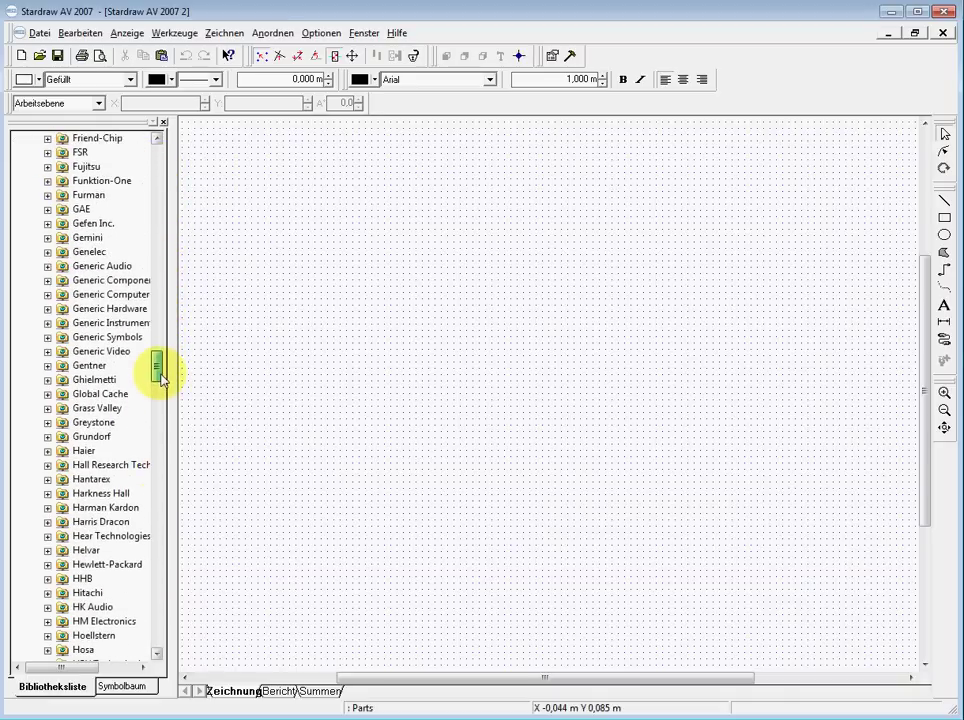
Place the Gefen EXT-DVI-841N switcher from Gefen Inc. > DVI Switchers on the drawing
{"action": "left_click", "coordinate": [47, 224]}
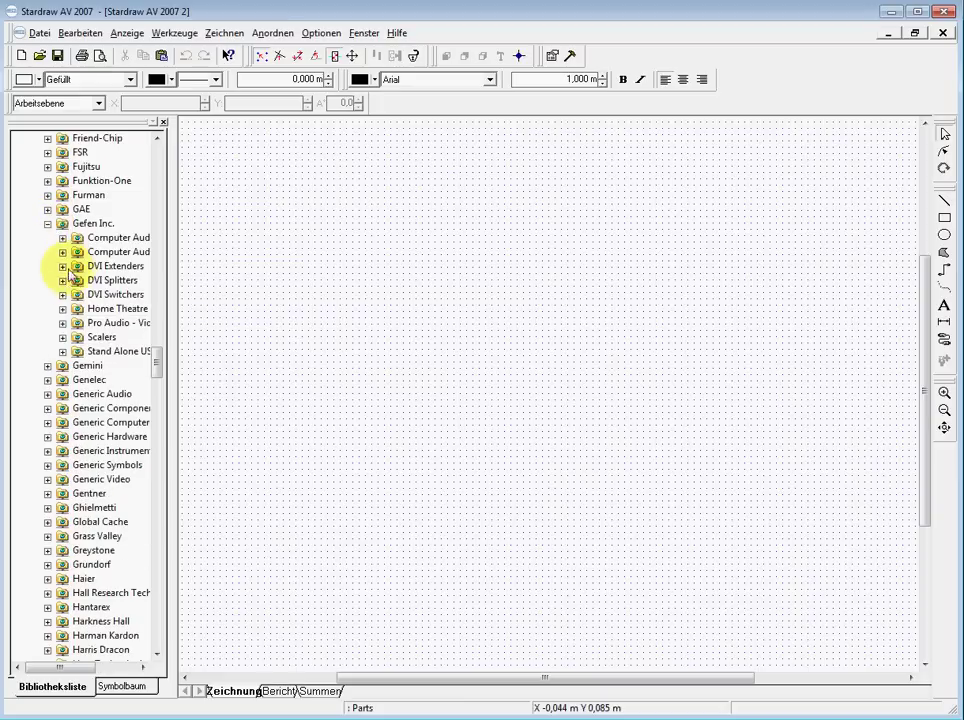
{"action": "left_click", "coordinate": [63, 267]}
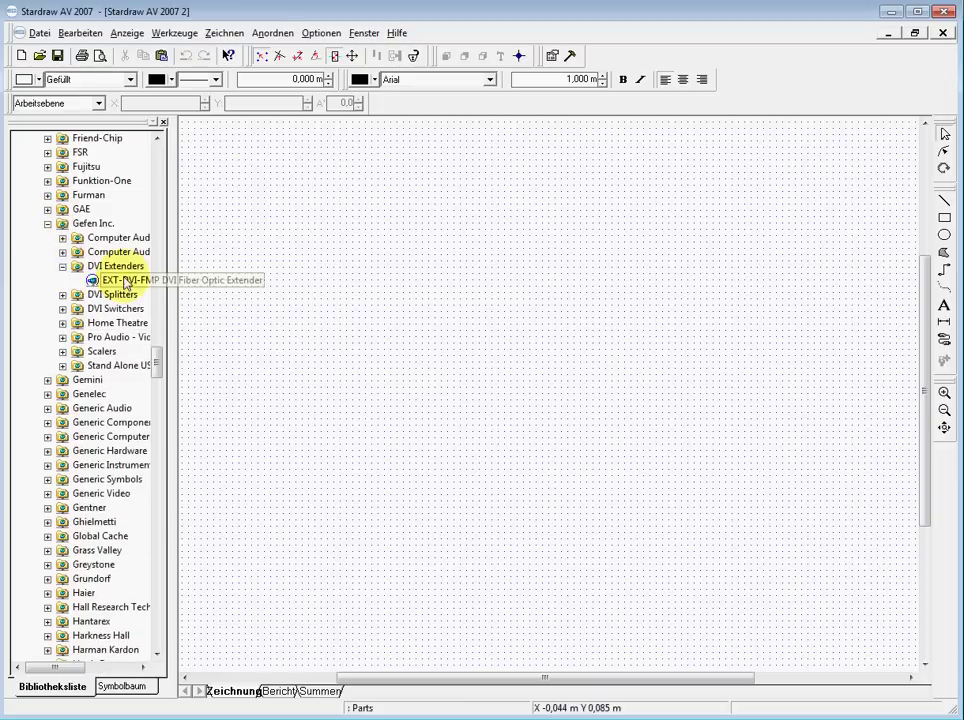
{"action": "left_click", "coordinate": [63, 309]}
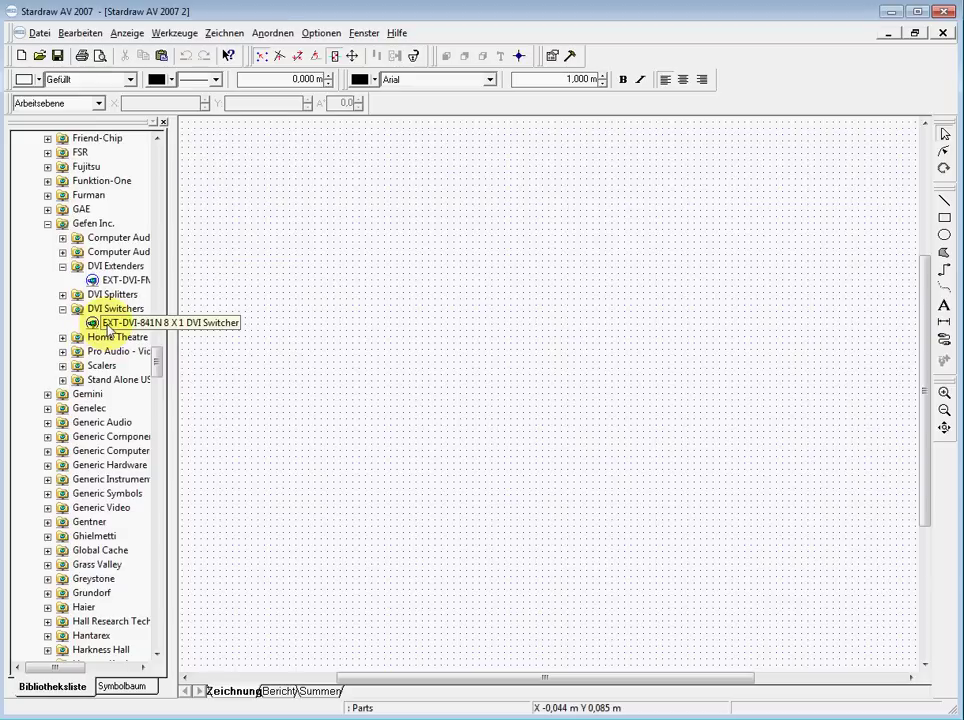
{"action": "left_click_drag", "start_coordinate": [108, 327], "coordinate": [392, 318]}
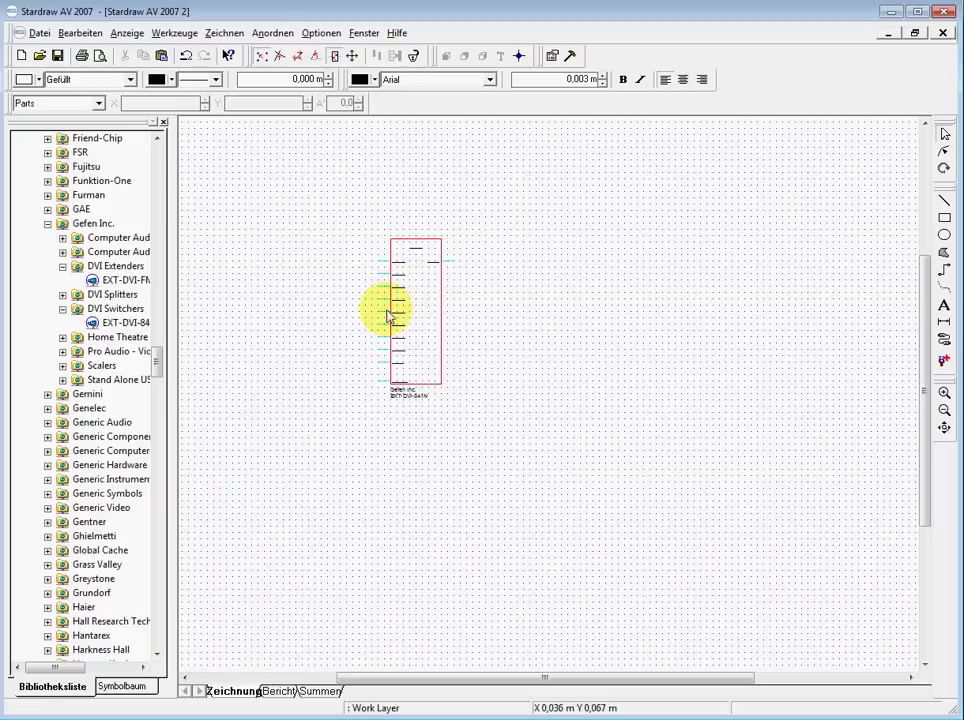
Place the Generic Computers > PCs > DSKPC desktop computer left of the switcher
{"action": "left_click", "coordinate": [47, 224]}
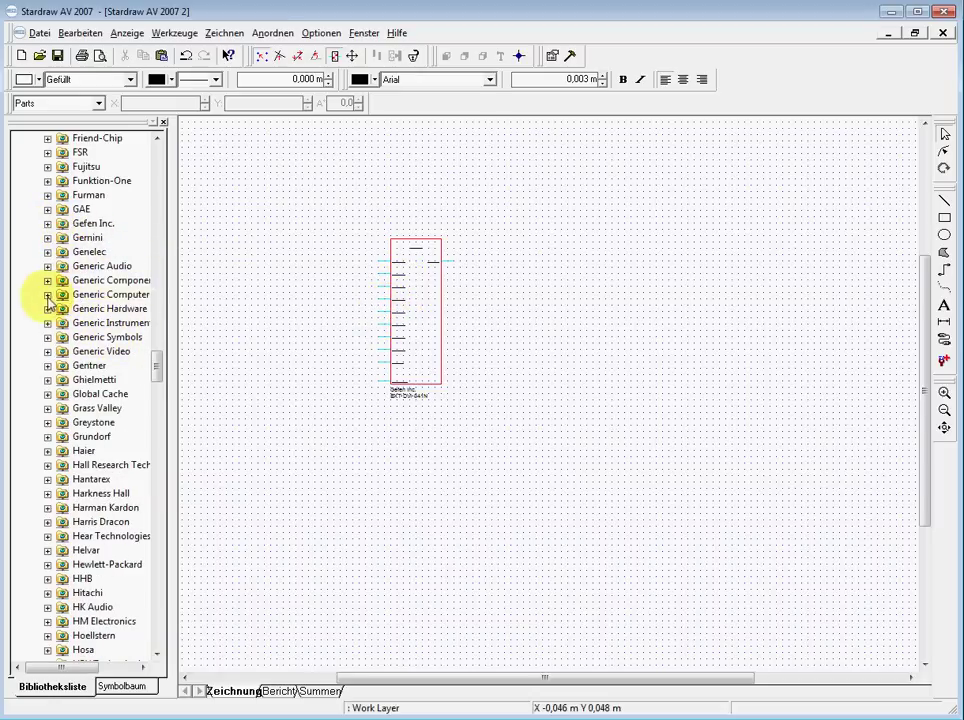
{"action": "left_click", "coordinate": [48, 295]}
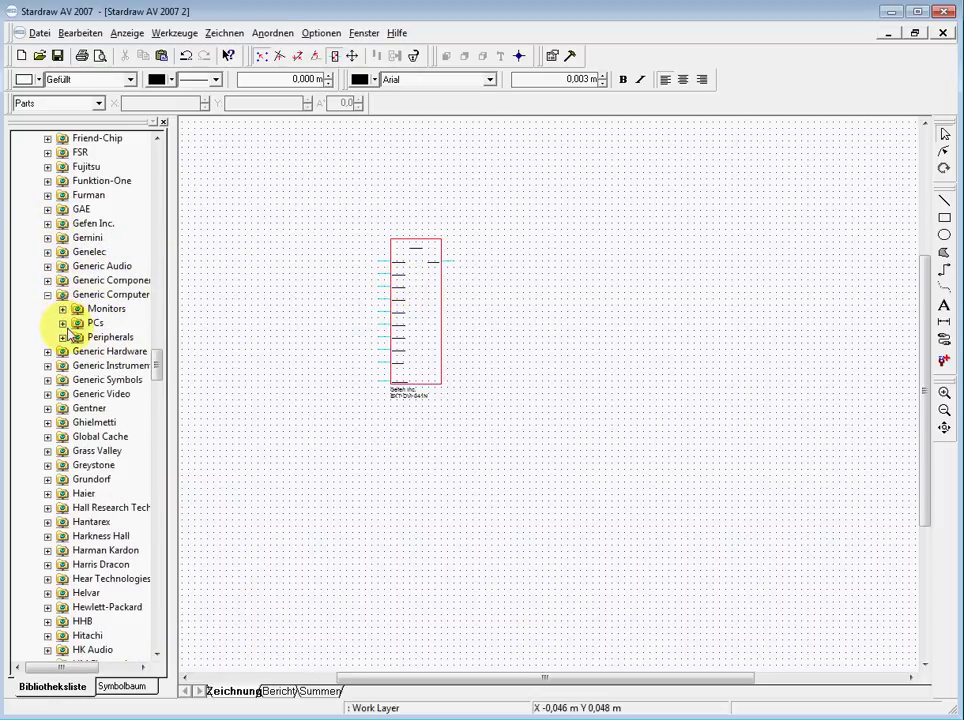
{"action": "left_click", "coordinate": [63, 324]}
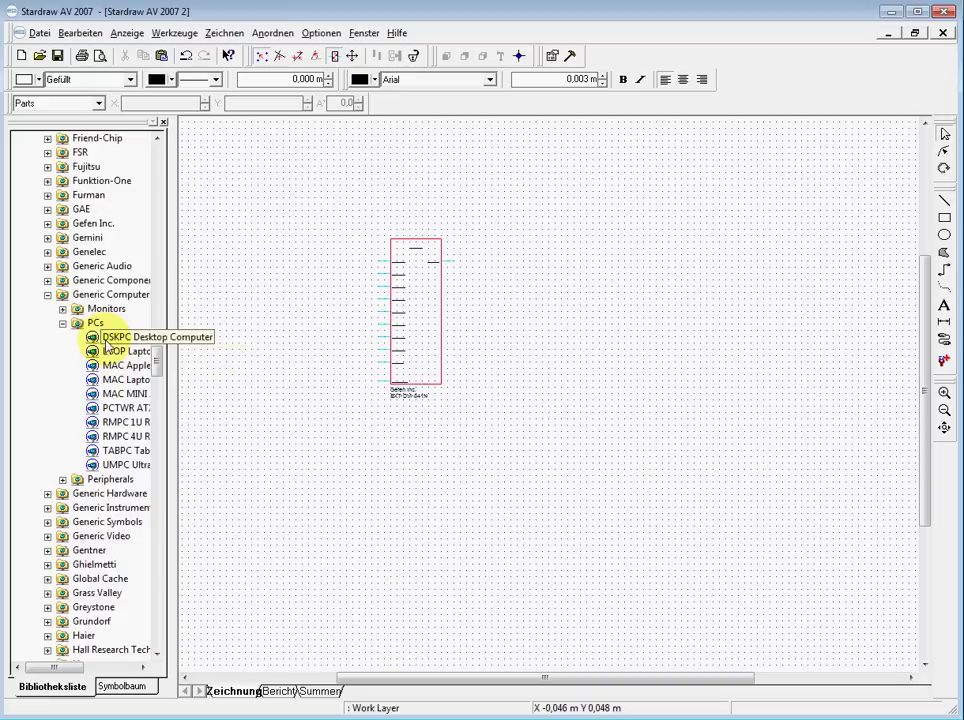
{"action": "left_click_drag", "start_coordinate": [92, 337], "coordinate": [250, 290]}
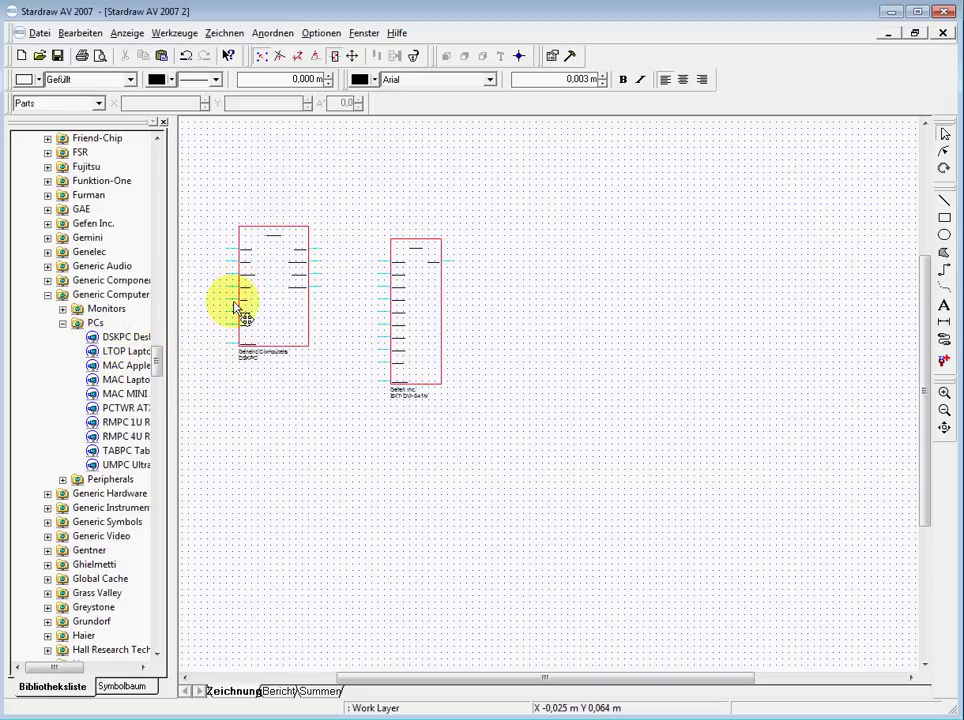
{"action": "left_click", "coordinate": [48, 295]}
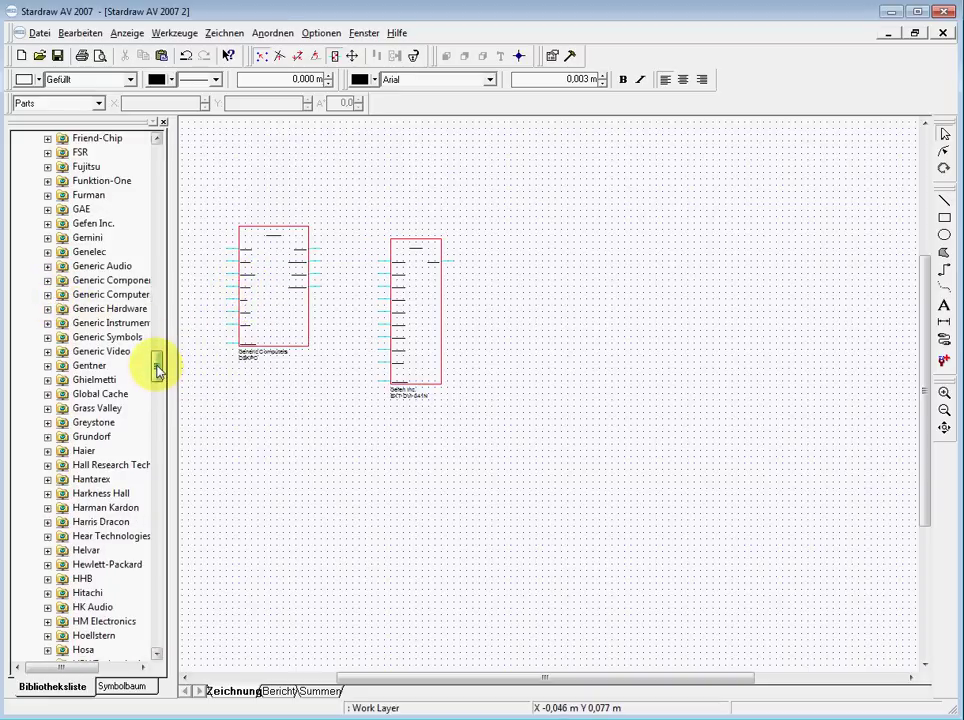
Place the Denon DVD-1800BD and DVD-2500BTCI Blu-ray players below the PC
{"action": "left_click_drag", "start_coordinate": [157, 370], "coordinate": [172, 302]}
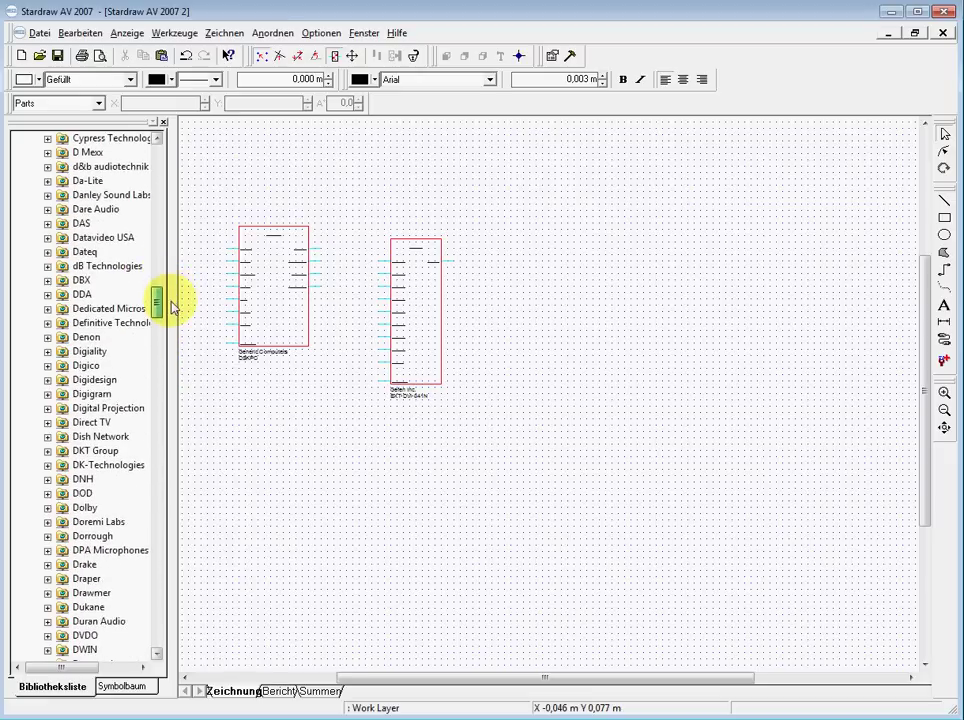
{"action": "left_click", "coordinate": [48, 338]}
{"action": "left_click", "coordinate": [62, 380]}
{"action": "left_click_drag", "start_coordinate": [120, 399], "coordinate": [245, 456]}
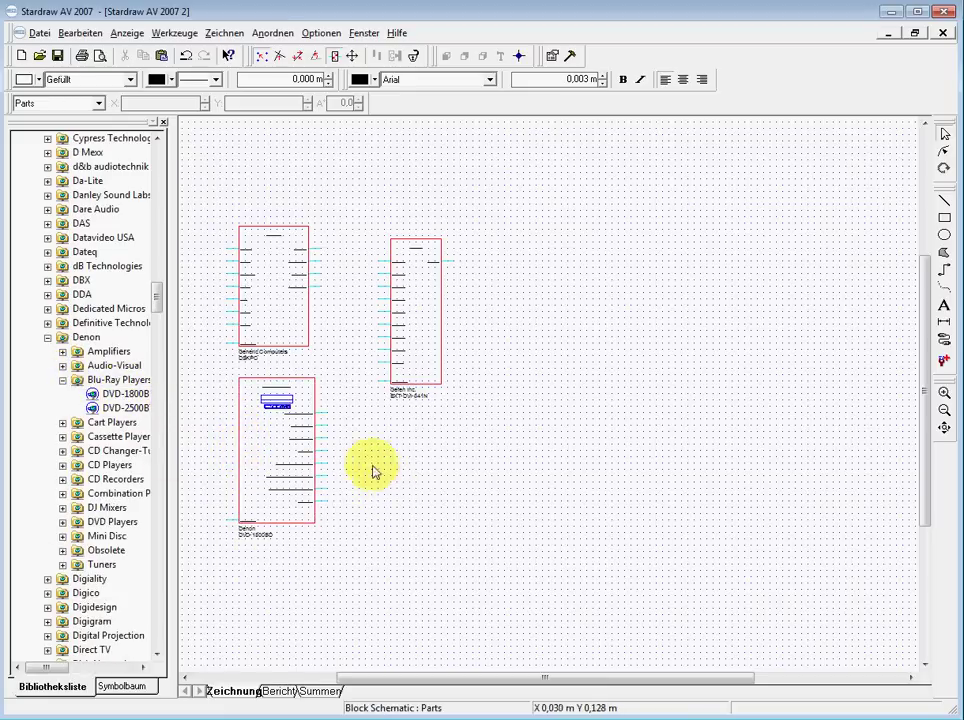
{"action": "left_click_drag", "start_coordinate": [118, 408], "coordinate": [256, 597]}
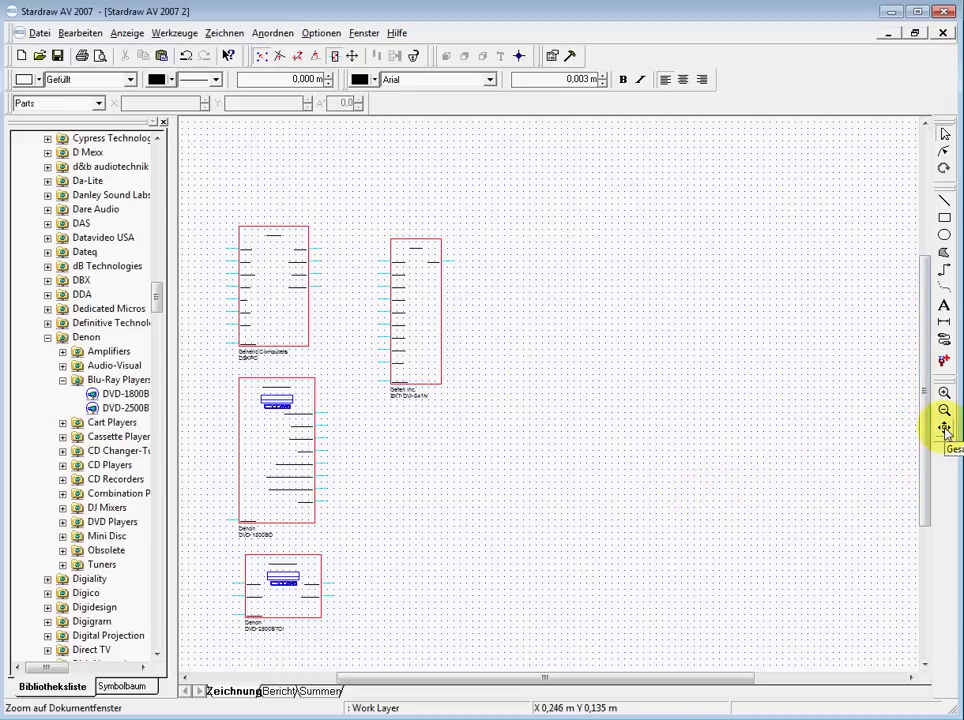
Fit the drawing to view, shift both Denon blocks left under the PC, and move the switcher down-right
{"action": "left_click", "coordinate": [944, 428]}
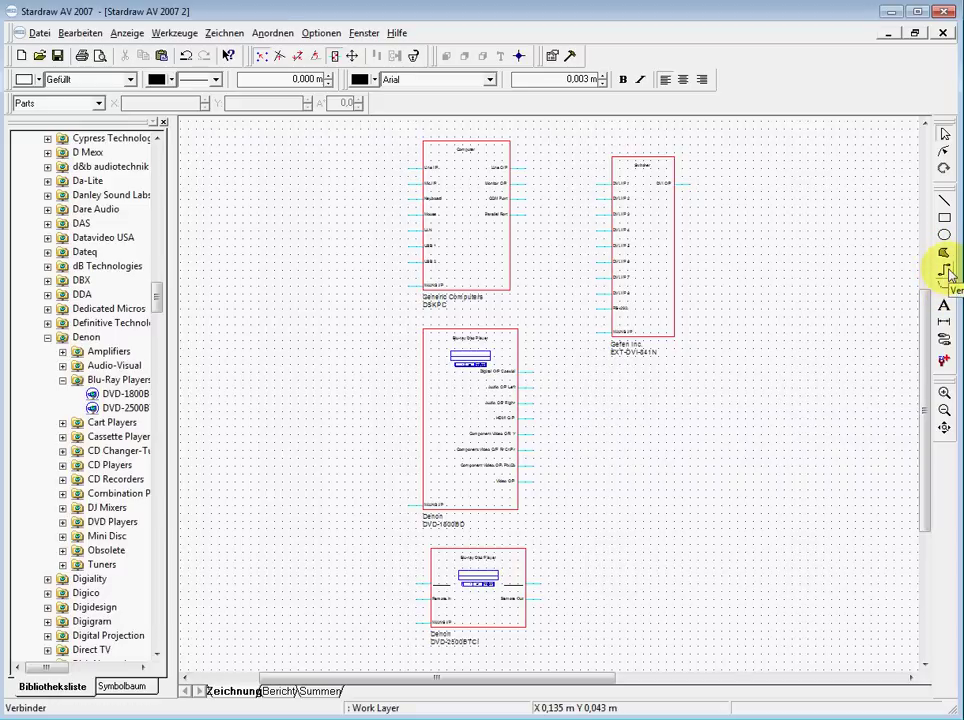
{"action": "left_click", "coordinate": [518, 337]}
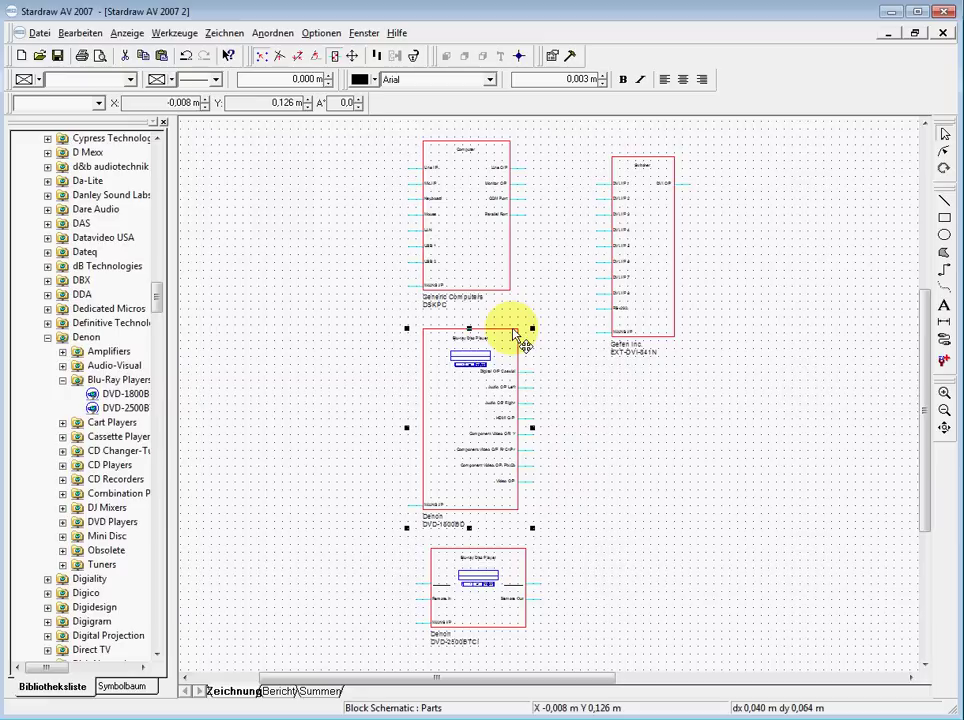
{"action": "left_click_drag", "start_coordinate": [530, 357], "coordinate": [523, 357]}
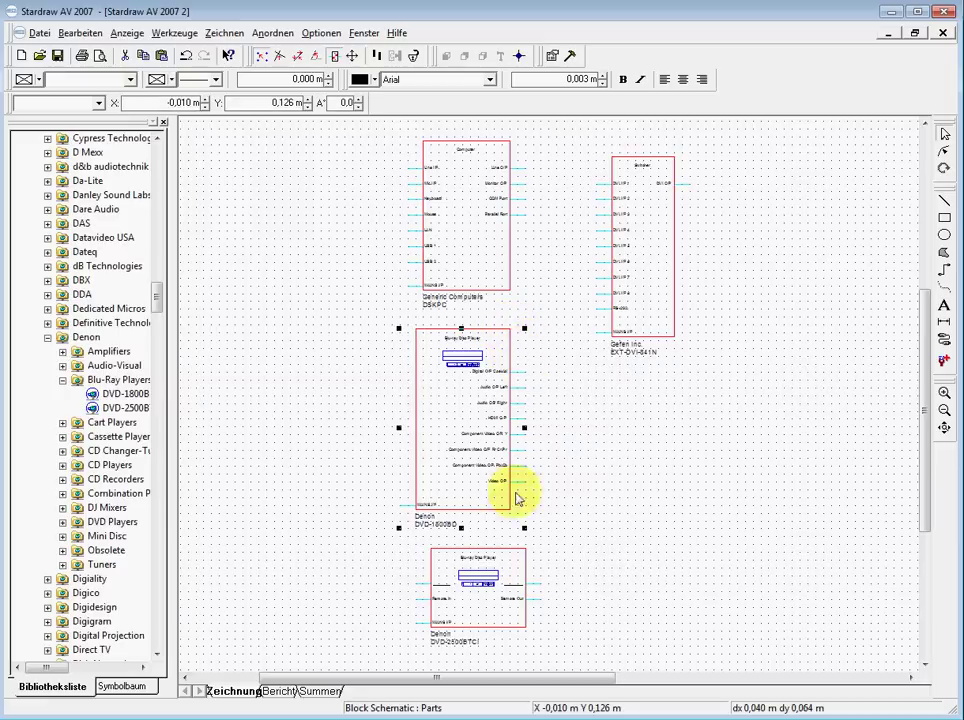
{"action": "left_click", "coordinate": [508, 564]}
{"action": "left_click_drag", "start_coordinate": [508, 564], "coordinate": [493, 564]}
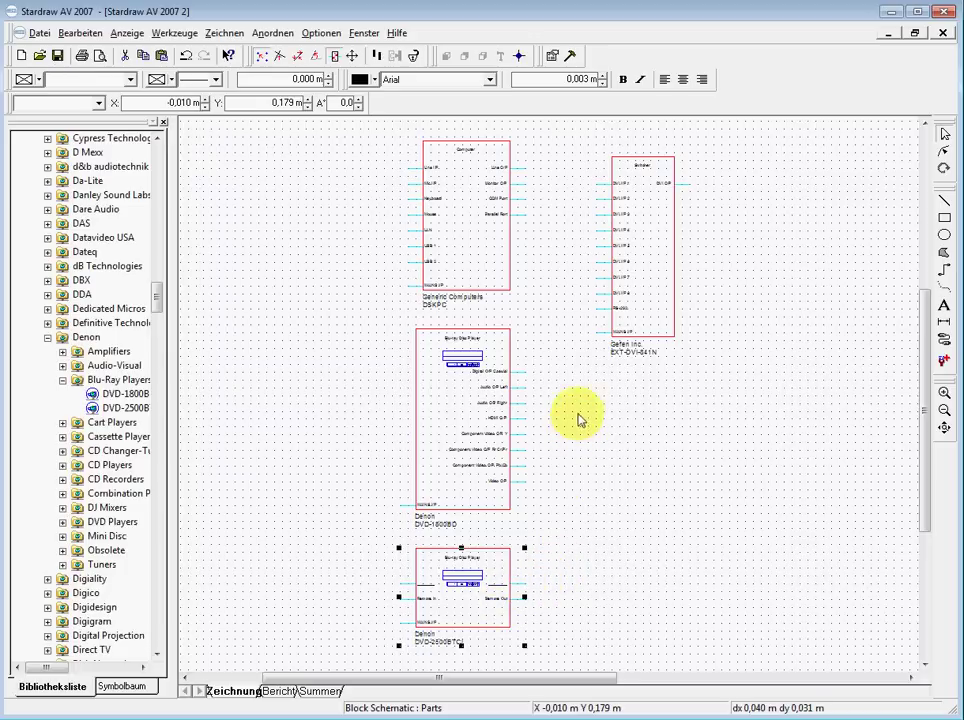
{"action": "left_click", "coordinate": [657, 352]}
{"action": "left_click_drag", "start_coordinate": [662, 343], "coordinate": [756, 500]}
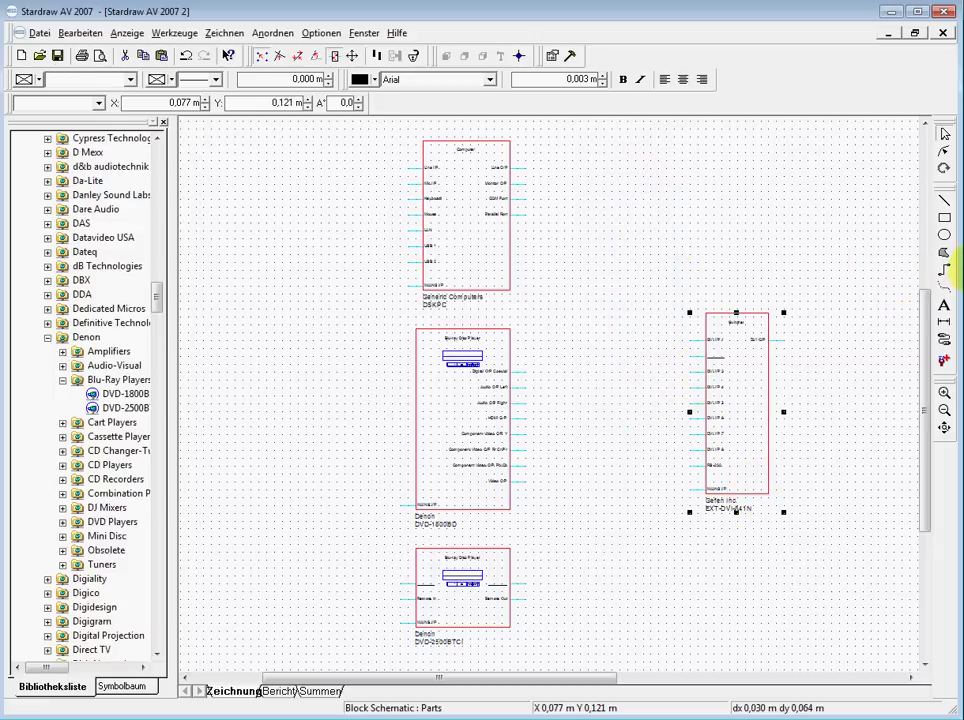
Draw a wire from the DSKPC's Monitor O/P to the switcher's DVI I/P 1
{"action": "left_click", "coordinate": [942, 277]}
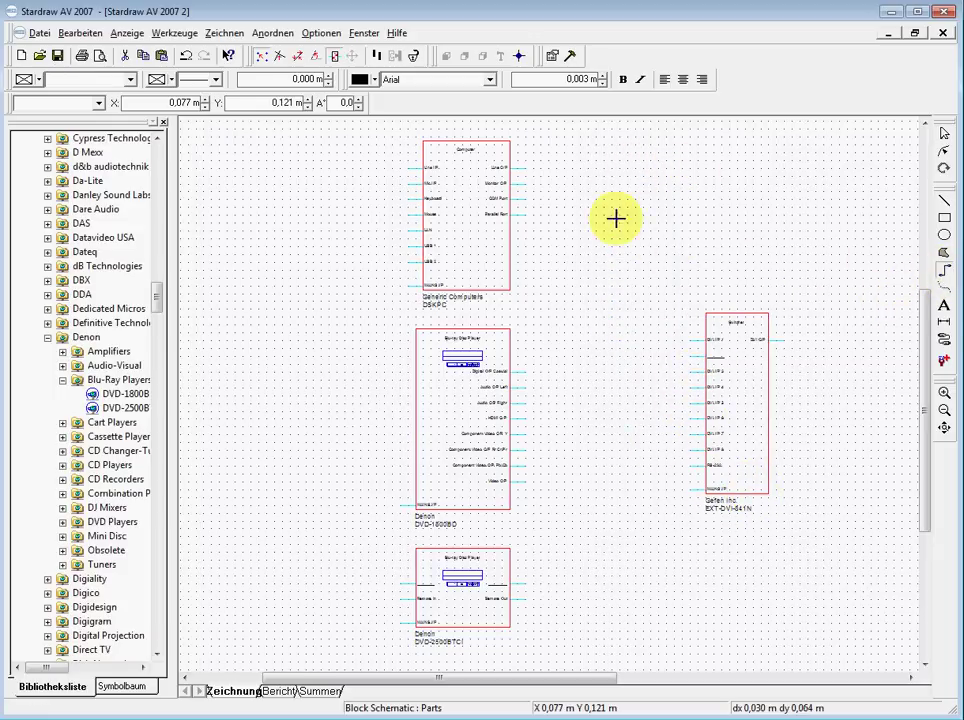
{"action": "scroll", "coordinate": [506, 196], "scroll_direction": "up", "scroll_amount": 3}
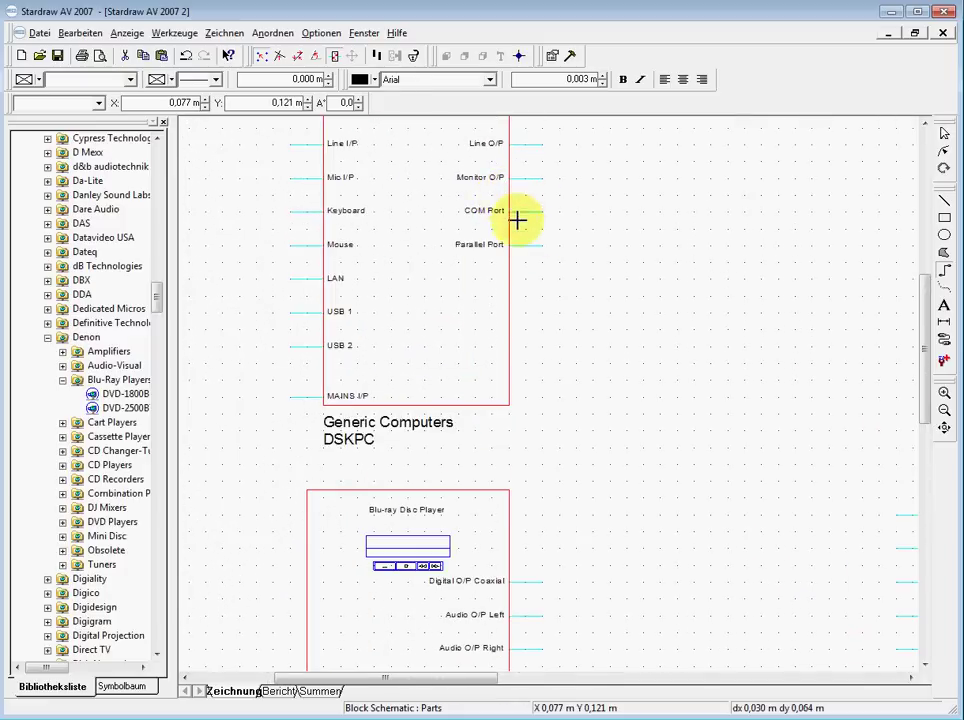
{"action": "scroll", "coordinate": [503, 196], "scroll_direction": "up", "scroll_amount": 3}
{"action": "scroll", "coordinate": [486, 170], "scroll_direction": "down", "scroll_amount": 1}
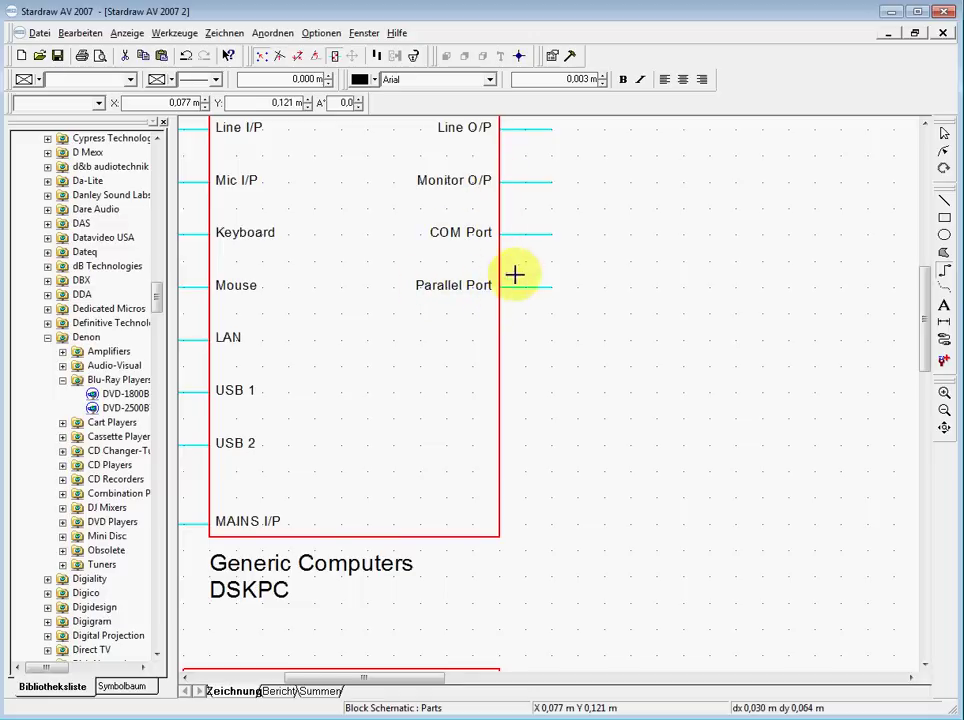
{"action": "scroll", "coordinate": [521, 271], "scroll_direction": "down", "scroll_amount": 4}
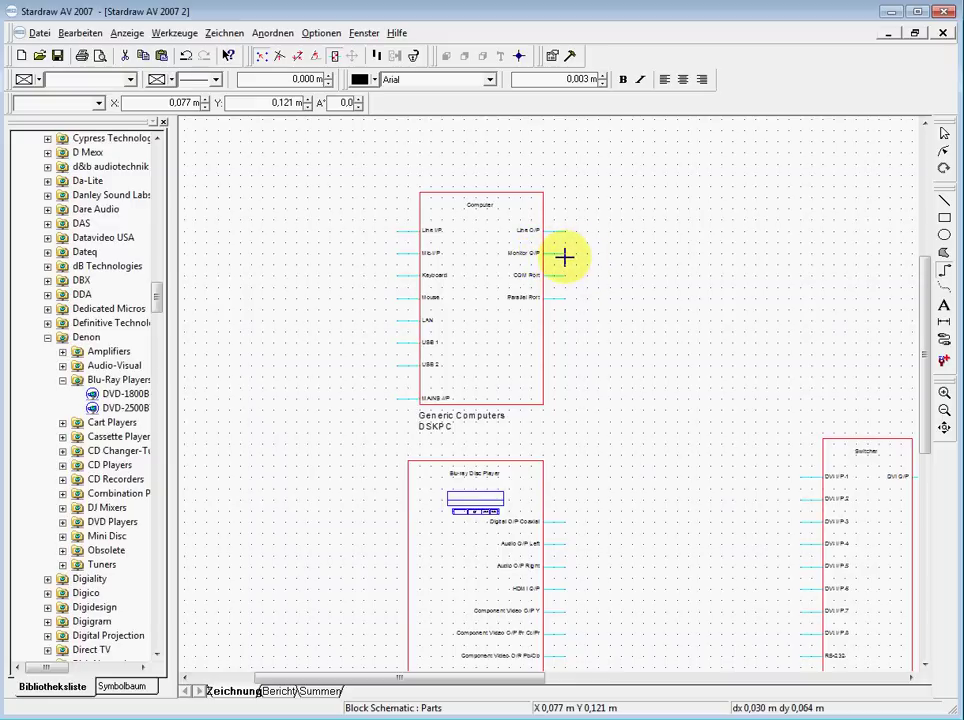
{"action": "mouse_move", "coordinate": [565, 253]}
{"action": "left_mouse_down"}
{"action": "mouse_move", "coordinate": [671, 314]}
{"action": "mouse_move", "coordinate": [822, 476]}
{"action": "left_mouse_up"}
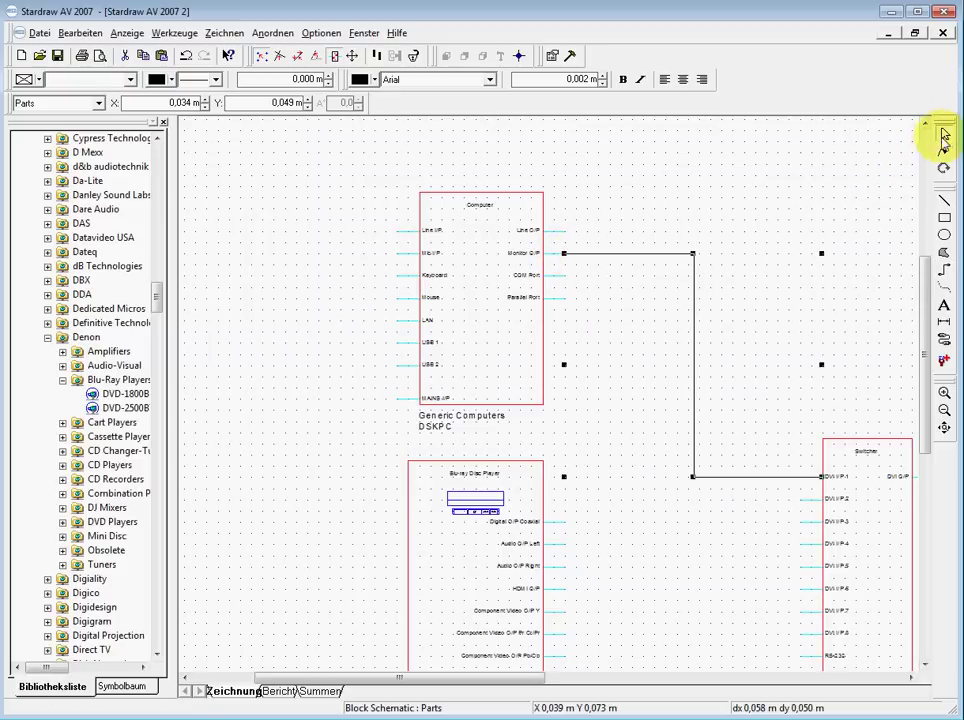
Move the DSKPC block up and left, fine-tuning its position with arrow keys
{"action": "left_click", "coordinate": [490, 418]}
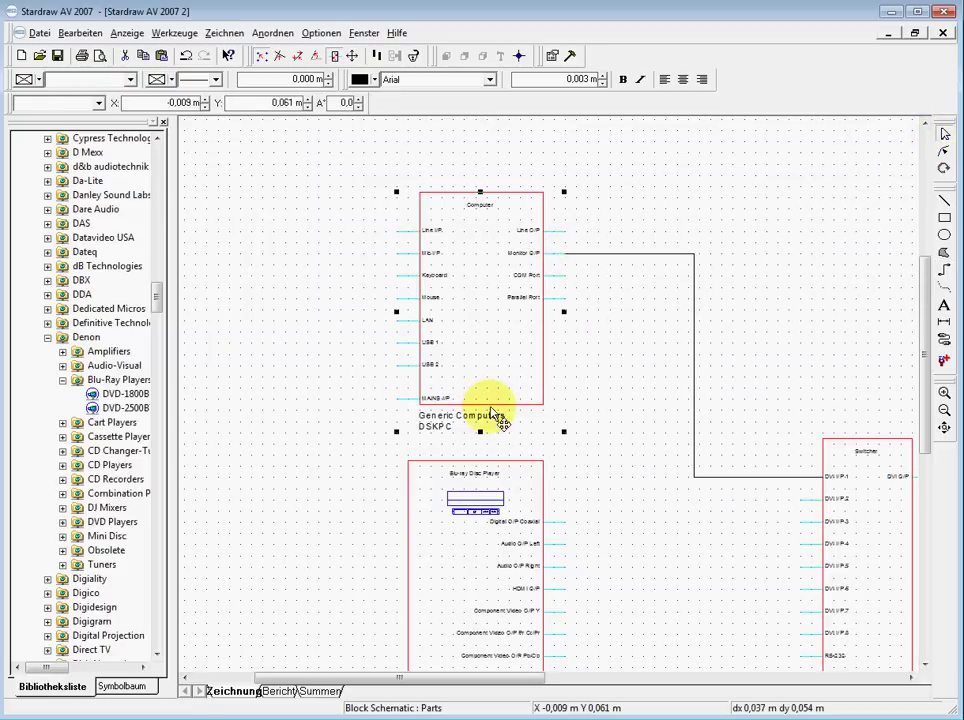
{"action": "left_click_drag", "start_coordinate": [490, 418], "coordinate": [454, 412]}
{"action": "key", "text": "Right"}
{"action": "key", "text": "Right"}
{"action": "key", "text": "Right"}
{"action": "key", "text": "Right"}
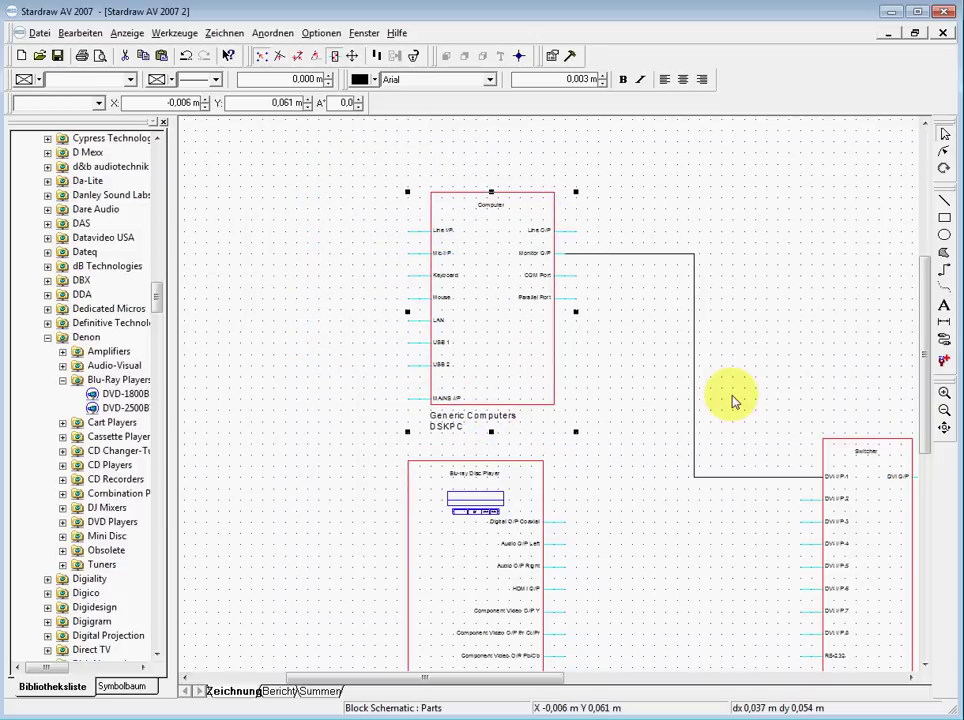
{"action": "key", "text": "Left"}
{"action": "key", "text": "Down"}
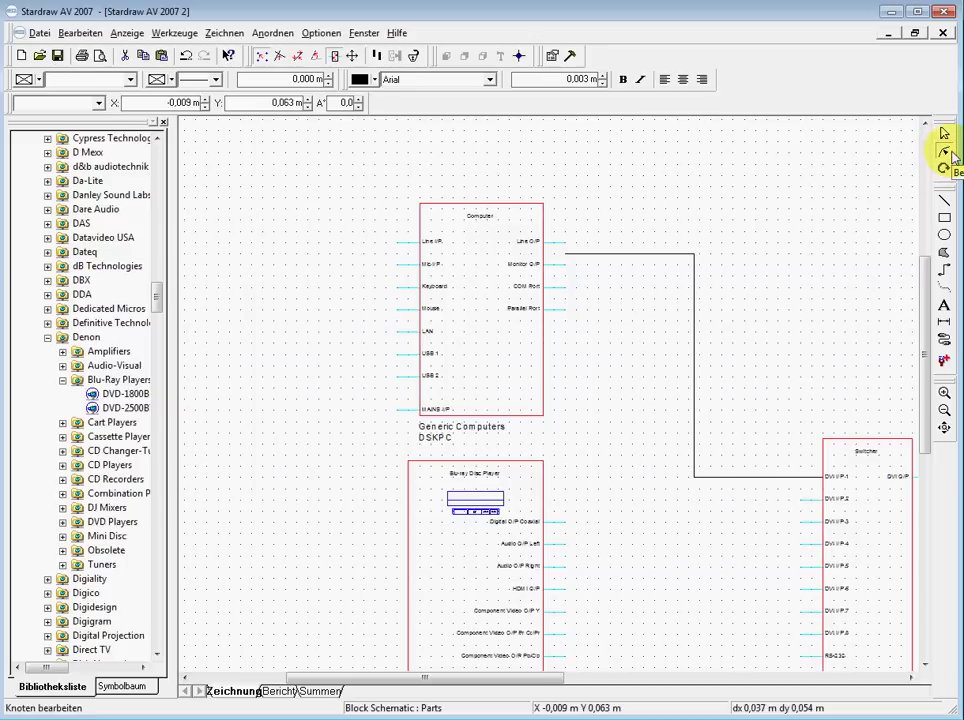
Shift the wire's vertical run and reattach its start to the Monitor O/P pin
{"action": "left_click", "coordinate": [943, 153]}
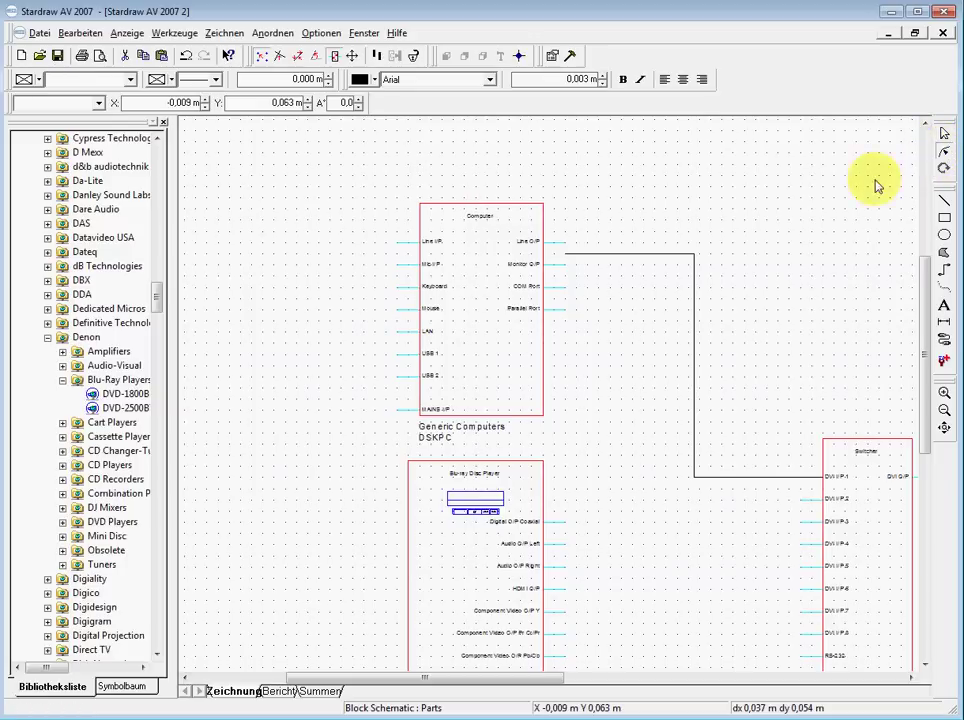
{"action": "left_click", "coordinate": [588, 255]}
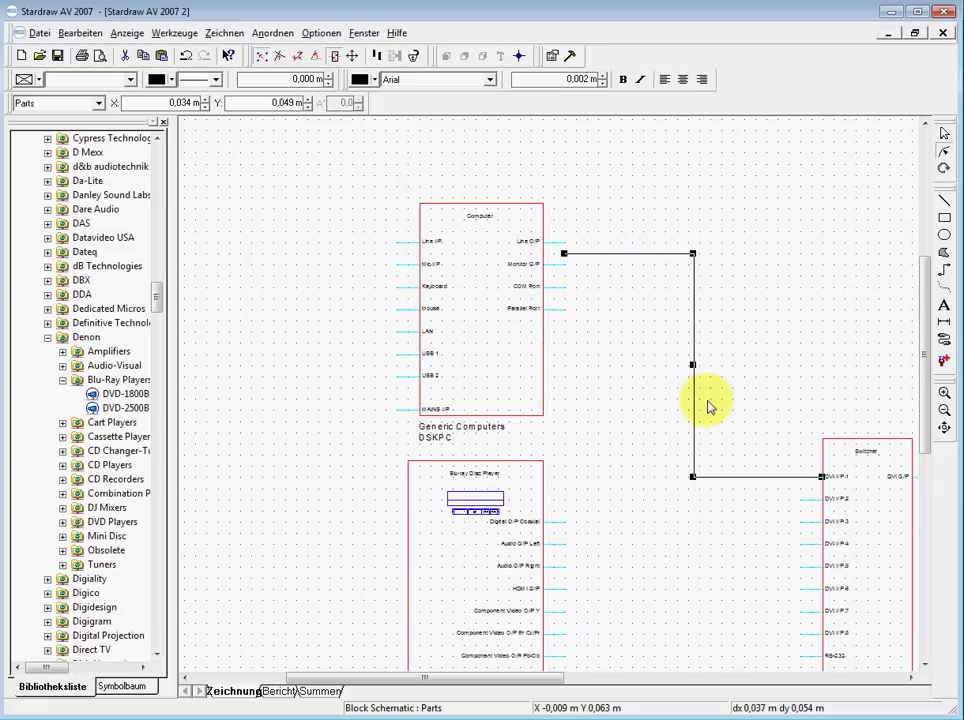
{"action": "left_click_drag", "start_coordinate": [692, 366], "coordinate": [714, 257]}
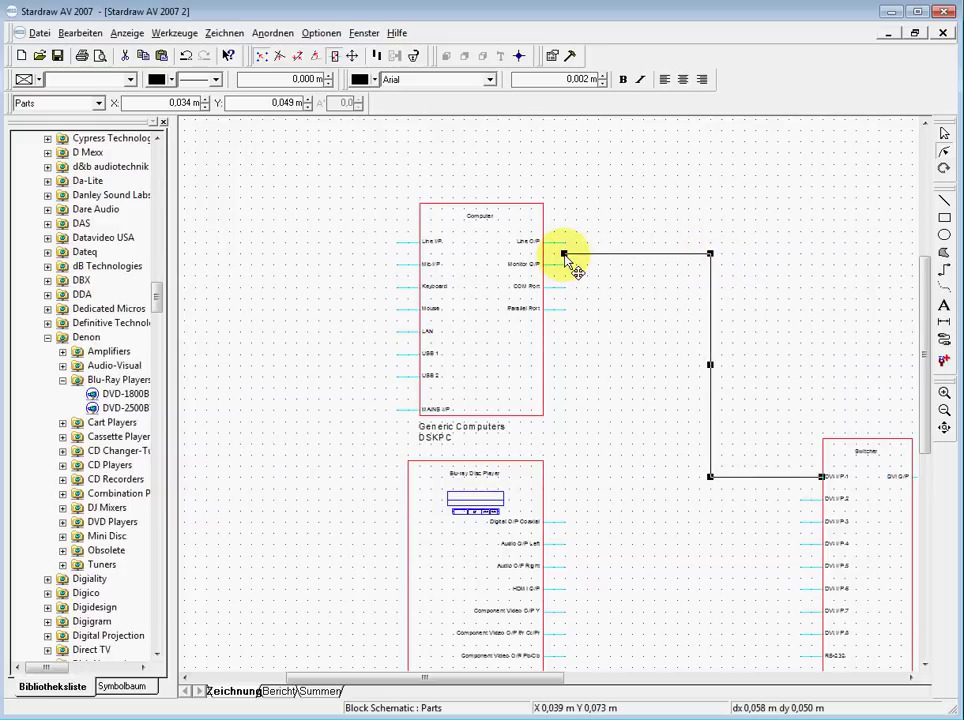
{"action": "left_click_drag", "start_coordinate": [568, 276], "coordinate": [540, 266]}
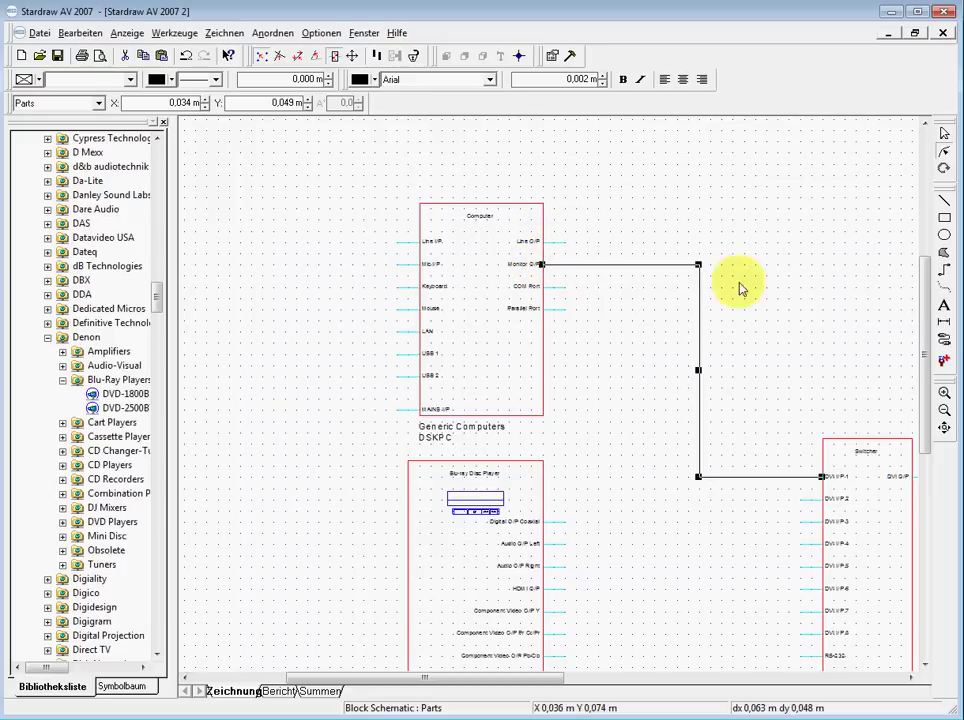
Nudge the computer block with arrow keys to align it above the Denon players
{"action": "left_click", "coordinate": [943, 133]}
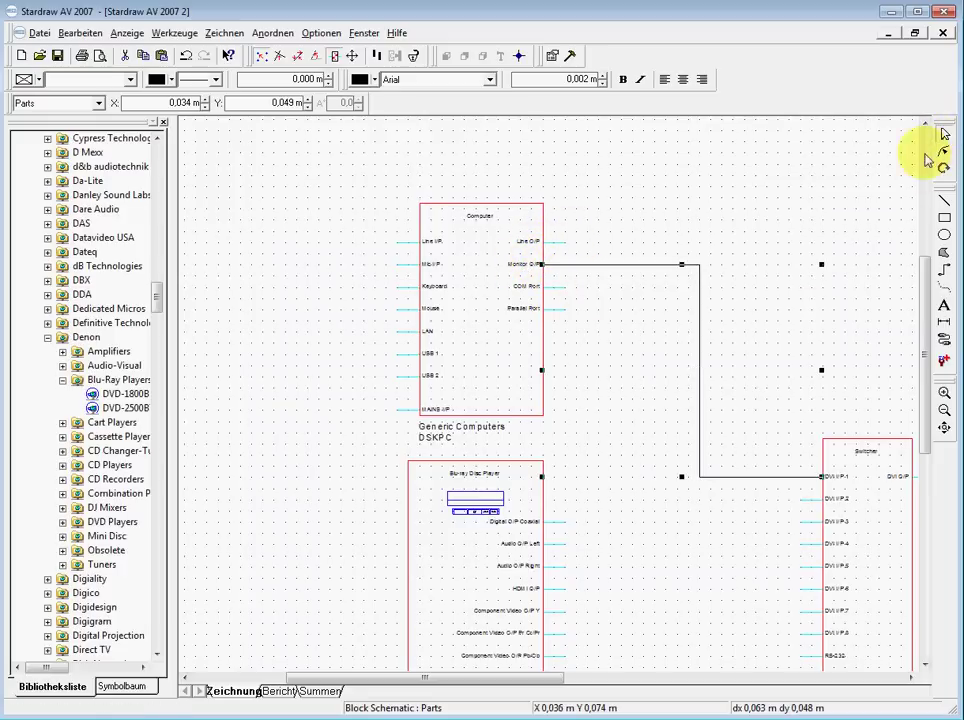
{"action": "left_click", "coordinate": [491, 416]}
{"action": "key", "text": "Left"}
{"action": "key", "text": "Left"}
{"action": "key", "text": "Left"}
{"action": "key", "text": "Left"}
{"action": "key", "text": "Left"}
{"action": "key", "text": "Left"}
{"action": "key", "text": "Left"}
{"action": "key", "text": "Left"}
{"action": "key", "text": "Left"}
{"action": "key", "text": "Left"}
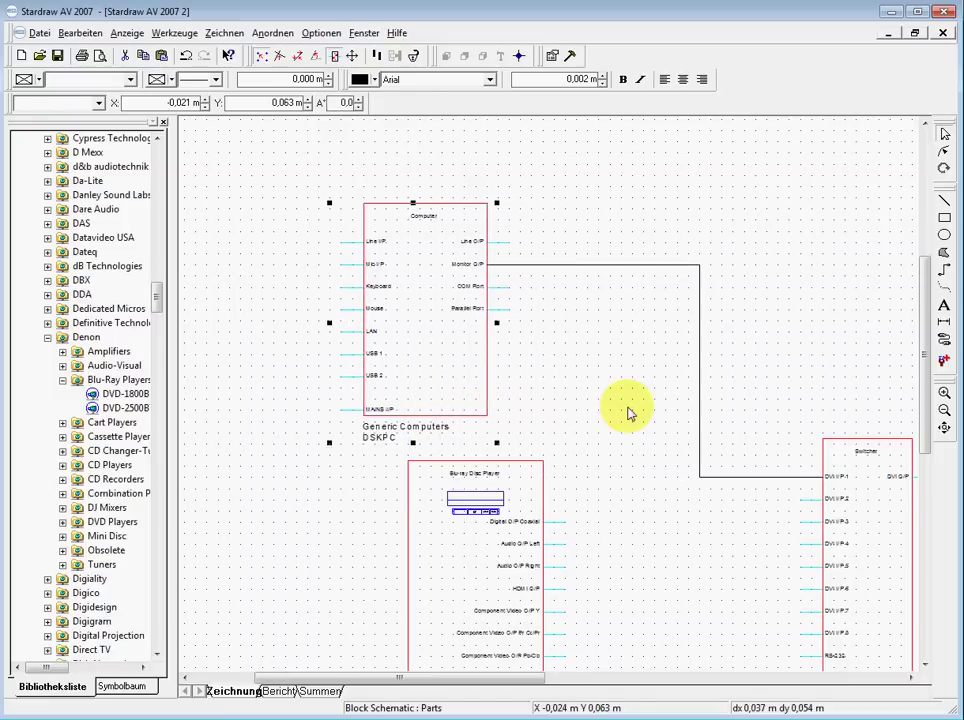
{"action": "key", "text": "Up"}
{"action": "key", "text": "Up"}
{"action": "key", "text": "Up"}
{"action": "key", "text": "Up"}
{"action": "key", "text": "Up"}
{"action": "key", "text": "Up"}
{"action": "key", "text": "Up"}
{"action": "key", "text": "Up"}
{"action": "key", "text": "Up"}
{"action": "key", "text": "Up"}
{"action": "key", "text": "Up"}
{"action": "key", "text": "Down"}
{"action": "key", "text": "Down"}
{"action": "key", "text": "Down"}
{"action": "key", "text": "Down"}
{"action": "key", "text": "Down"}
{"action": "key", "text": "Down"}
{"action": "key", "text": "Down"}
{"action": "key", "text": "Down"}
{"action": "key", "text": "Down"}
{"action": "key", "text": "Down"}
{"action": "key", "text": "Down"}
{"action": "key", "text": "Down"}
{"action": "key", "text": "Down"}
{"action": "key", "text": "Down"}
{"action": "key", "text": "Down"}
{"action": "key", "text": "Down"}
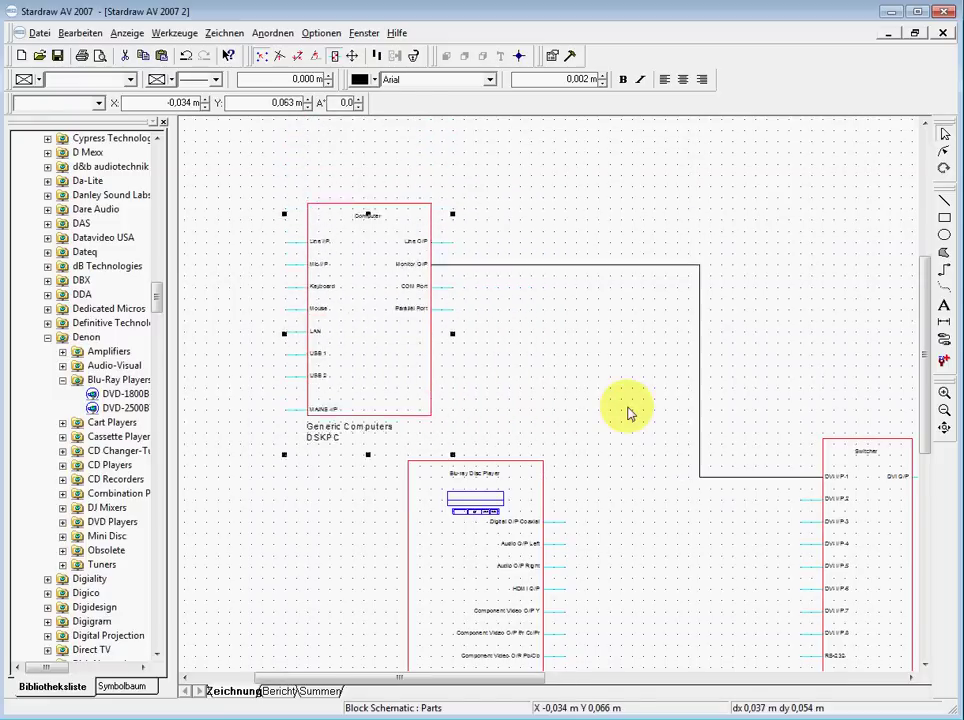
{"action": "key", "text": "Up"}
{"action": "key", "text": "Up"}
{"action": "key", "text": "Up"}
{"action": "key", "text": "Up"}
{"action": "key", "text": "Up"}
{"action": "key", "text": "Up"}
{"action": "key", "text": "Up"}
{"action": "key", "text": "Up"}
{"action": "key", "text": "Right"}
{"action": "key", "text": "Right"}
{"action": "key", "text": "Right"}
{"action": "key", "text": "Right"}
{"action": "key", "text": "Right"}
{"action": "key", "text": "Right"}
{"action": "key", "text": "Right"}
{"action": "key", "text": "Right"}
{"action": "key", "text": "Right"}
{"action": "key", "text": "Right"}
{"action": "key", "text": "Right"}
{"action": "key", "text": "Right"}
{"action": "key", "text": "Right"}
{"action": "key", "text": "Right"}
{"action": "key", "text": "Right"}
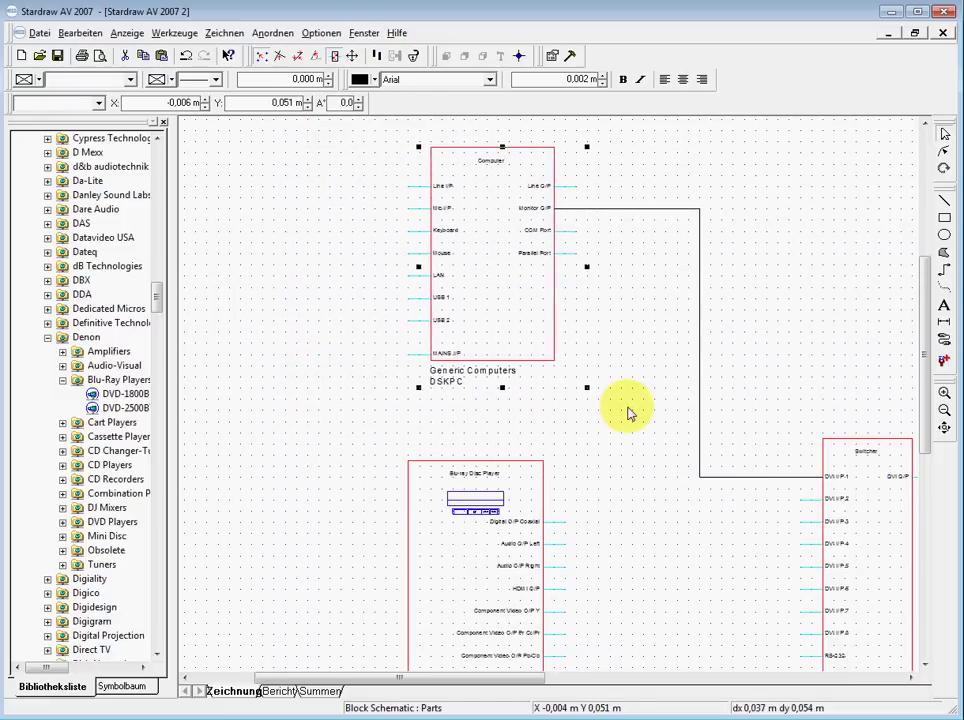
{"action": "key", "text": "Left"}
{"action": "key", "text": "Left"}
{"action": "key", "text": "Left"}
{"action": "key", "text": "Left"}
{"action": "key", "text": "Left"}
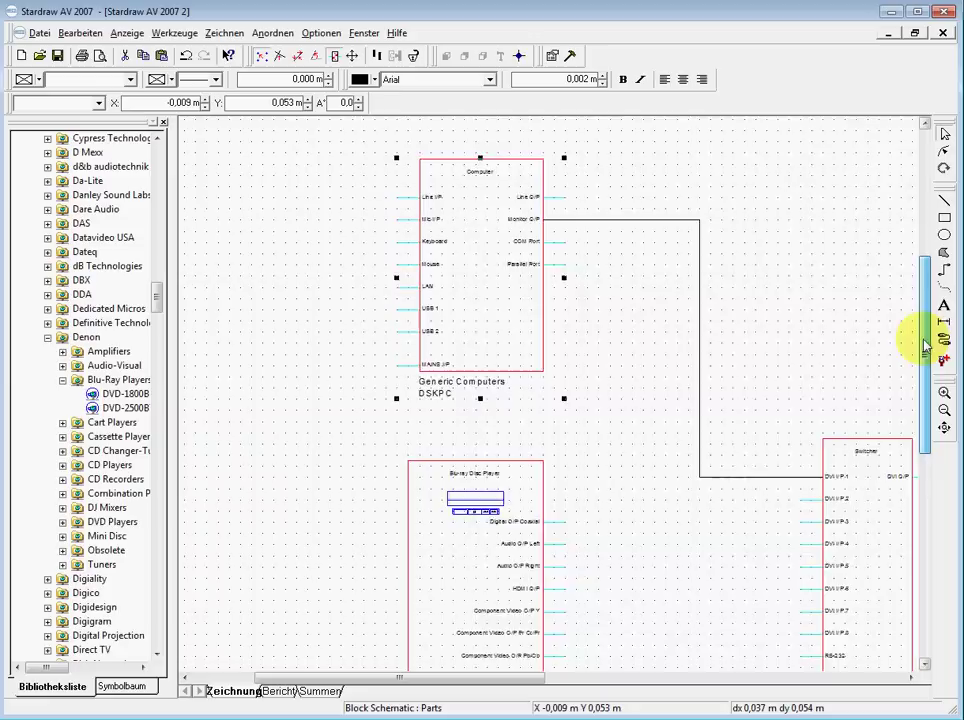
Wire the upper Denon's HDMI O/P to DVI I/P 2 and the lower Denon's to DVI I/P 3
{"action": "left_click_drag", "start_coordinate": [921, 340], "coordinate": [913, 398]}
{"action": "scroll", "coordinate": [913, 398], "scroll_direction": "down", "scroll_amount": 2}
{"action": "left_click", "coordinate": [944, 270]}
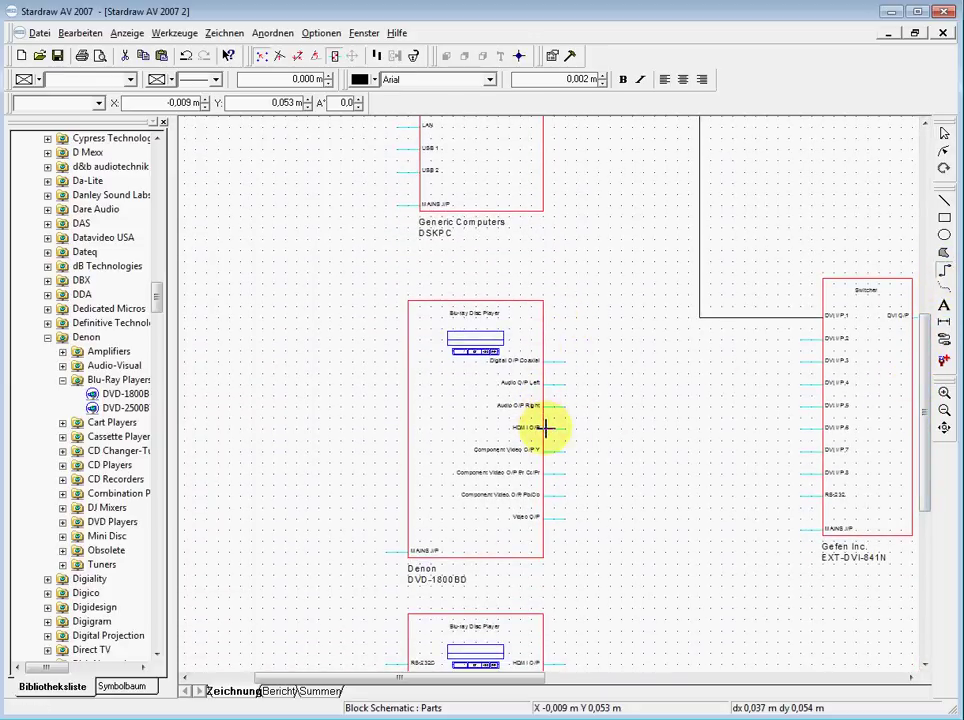
{"action": "left_click_drag", "start_coordinate": [541, 428], "coordinate": [818, 338]}
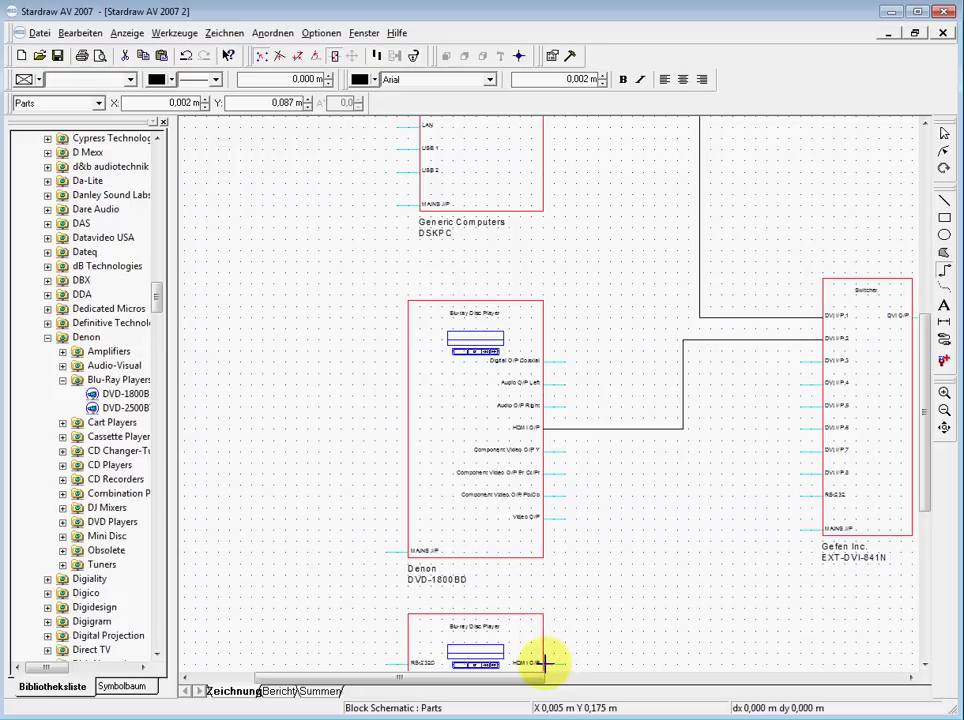
{"action": "left_click_drag", "start_coordinate": [545, 663], "coordinate": [818, 360]}
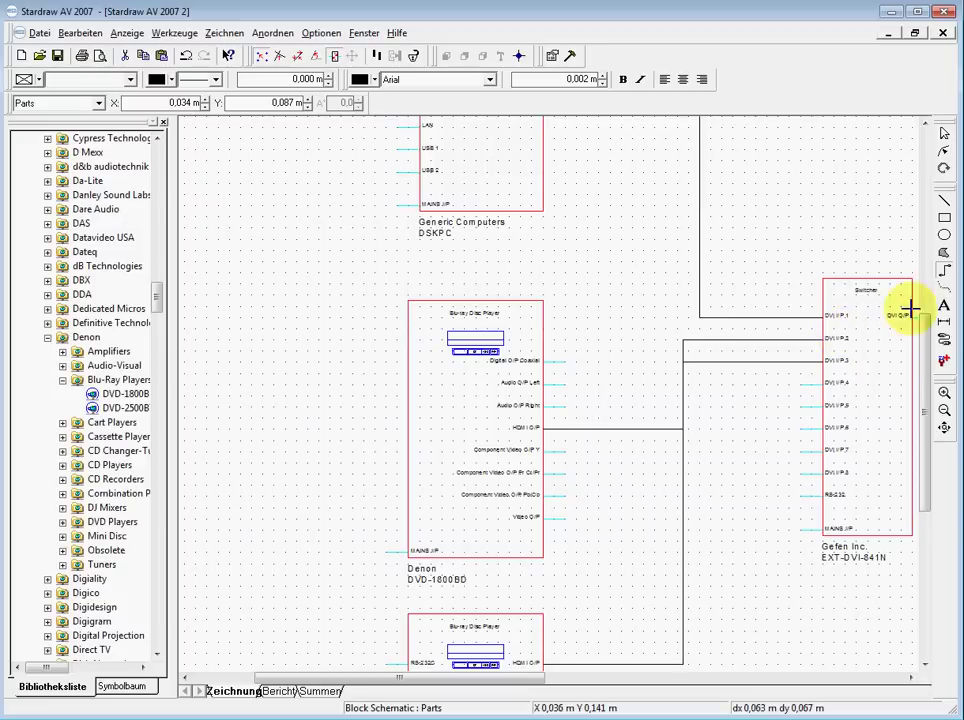
Shift the vertical runs of the DVI I/P 3, 2 and 1 wires right to space them neatly
{"action": "left_click", "coordinate": [945, 152]}
{"action": "left_click", "coordinate": [681, 518]}
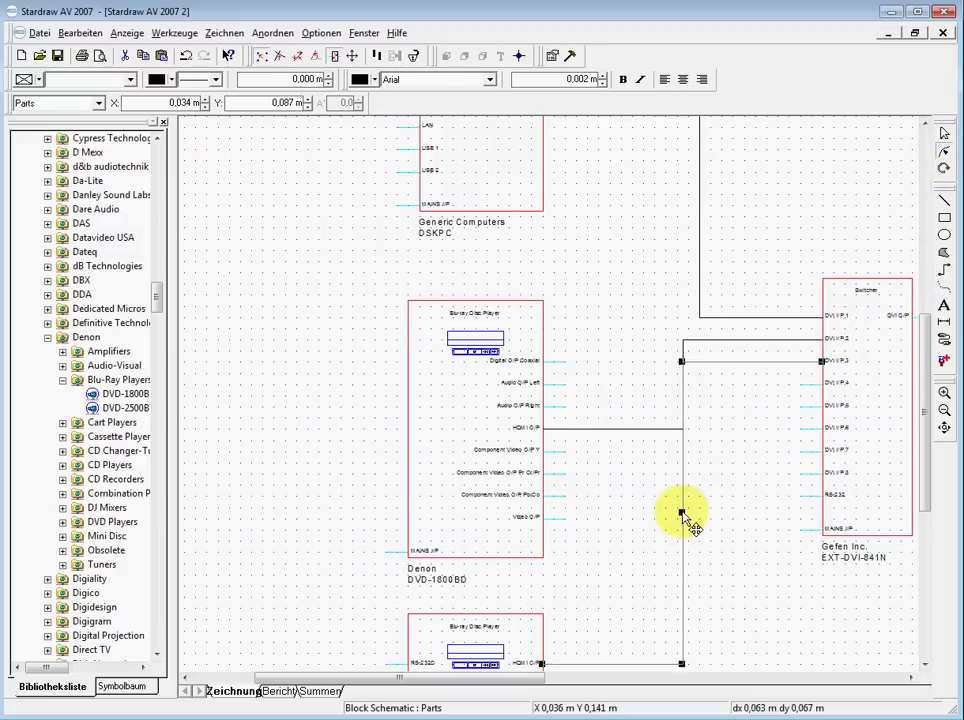
{"action": "left_click_drag", "start_coordinate": [681, 514], "coordinate": [732, 516]}
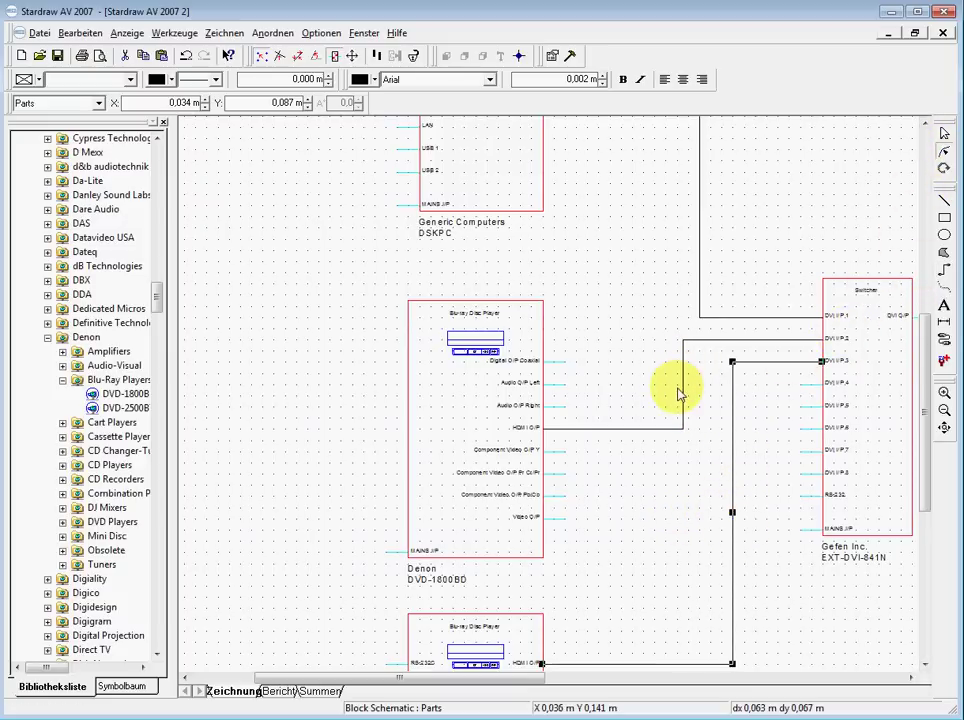
{"action": "left_click_drag", "start_coordinate": [681, 387], "coordinate": [710, 387]}
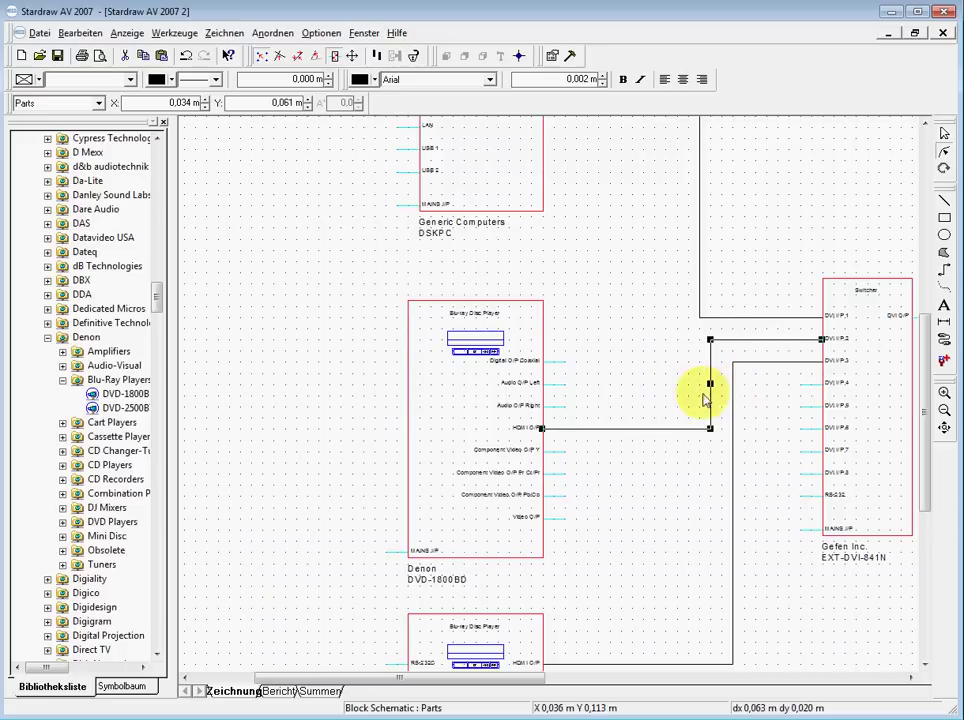
{"action": "left_click", "coordinate": [700, 300]}
{"action": "left_click_drag", "start_coordinate": [706, 187], "coordinate": [710, 190]}
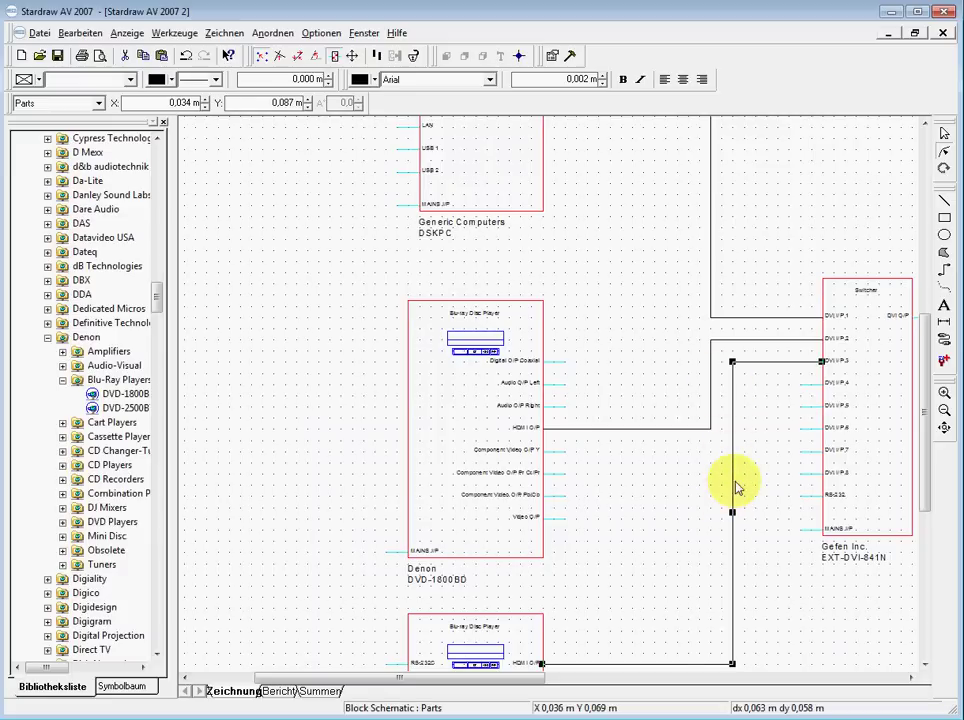
Put the DVI I/P 3 wire on the Video Circuit Paths layer and colour it blue
{"action": "left_click", "coordinate": [100, 104]}
{"action": "left_click_drag", "start_coordinate": [97, 170], "coordinate": [36, 136]}
{"action": "left_click", "coordinate": [36, 132]}
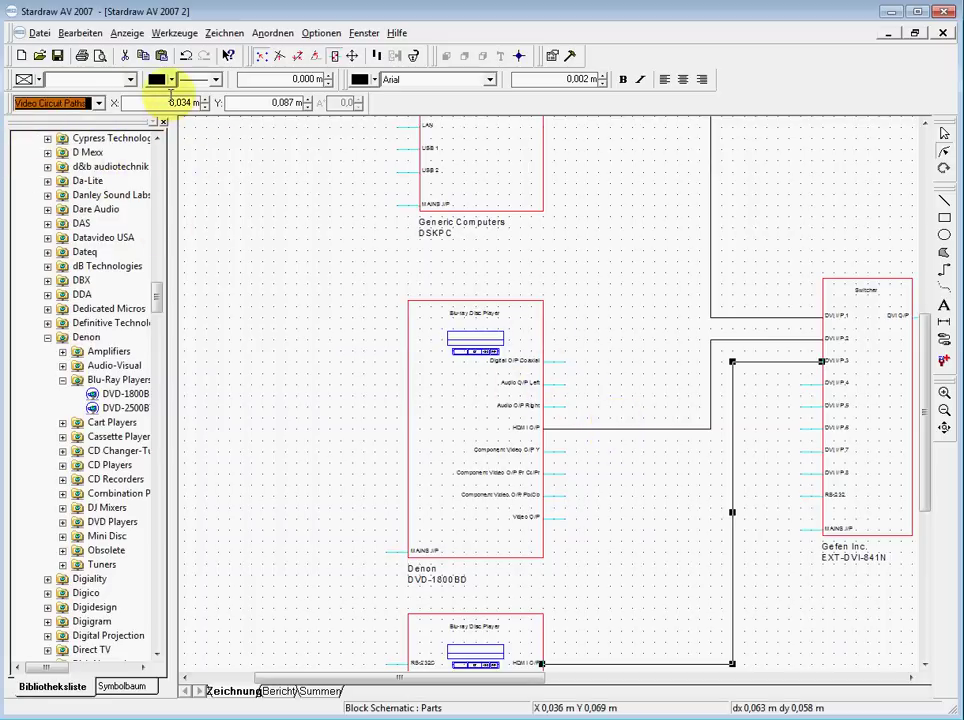
{"action": "left_click", "coordinate": [174, 82]}
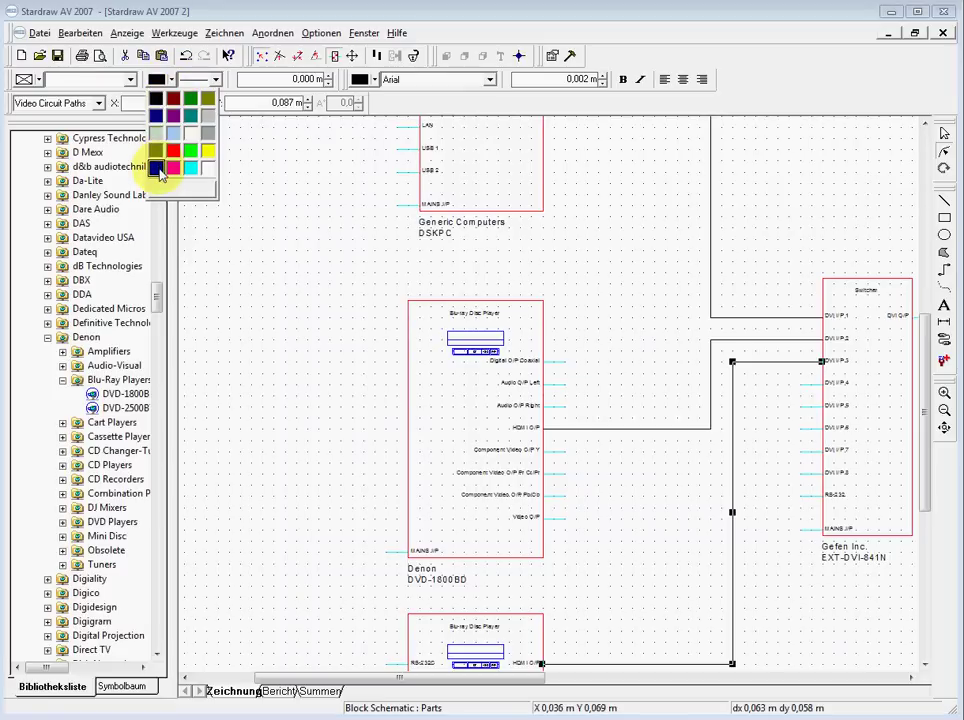
{"action": "left_click", "coordinate": [156, 168]}
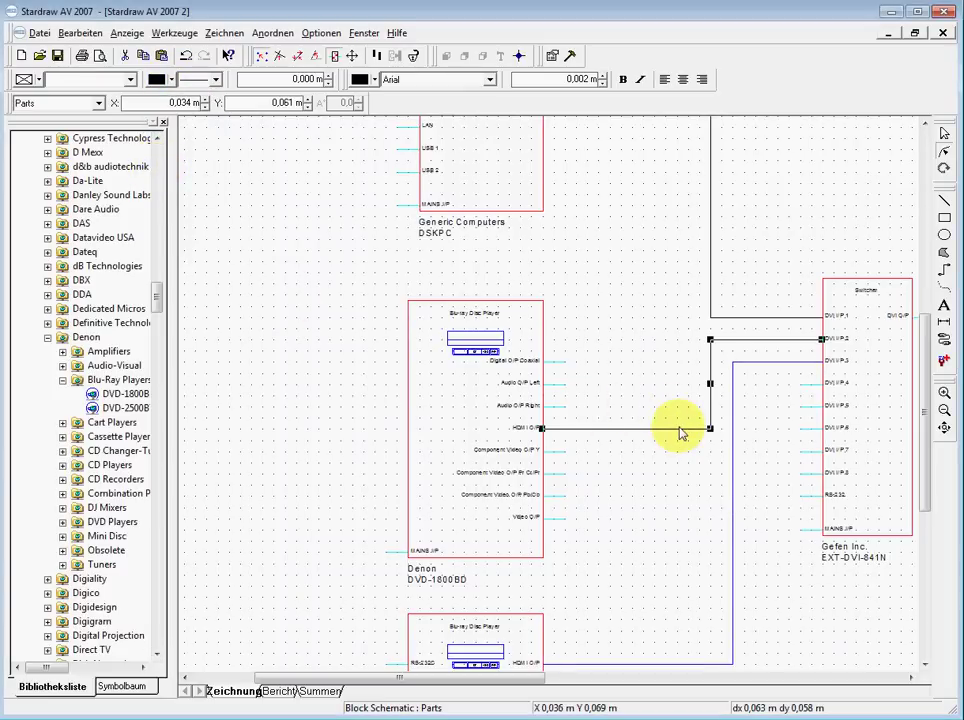
Put the DVI I/P 2 wire on Video Circuit Paths and make it blue
{"action": "left_click", "coordinate": [99, 103]}
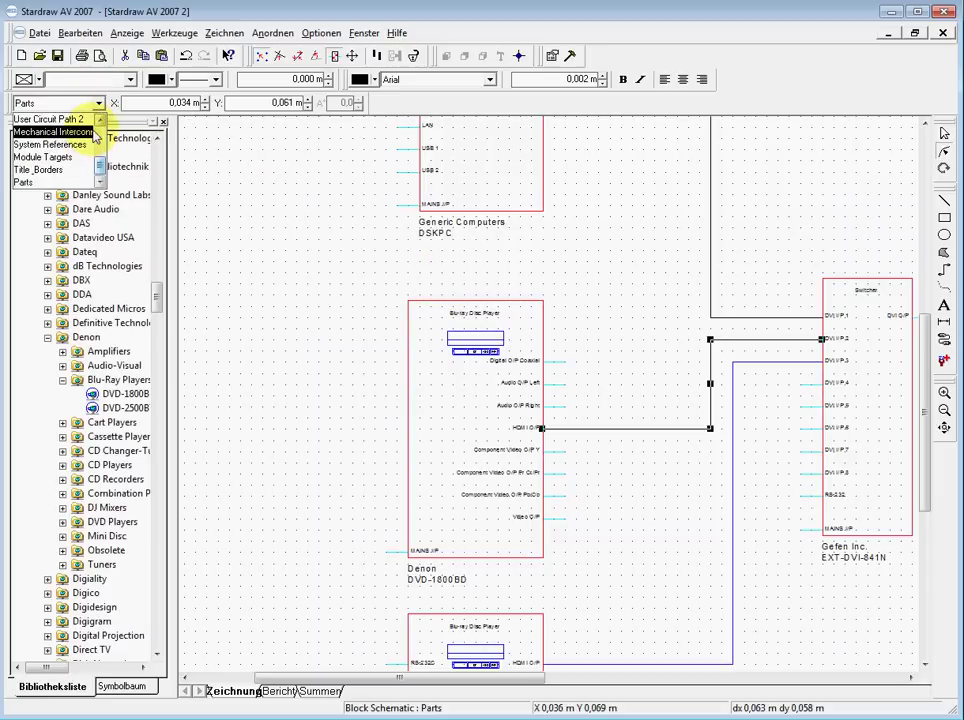
{"action": "scroll", "coordinate": [100, 124], "scroll_direction": "up", "scroll_amount": 5}
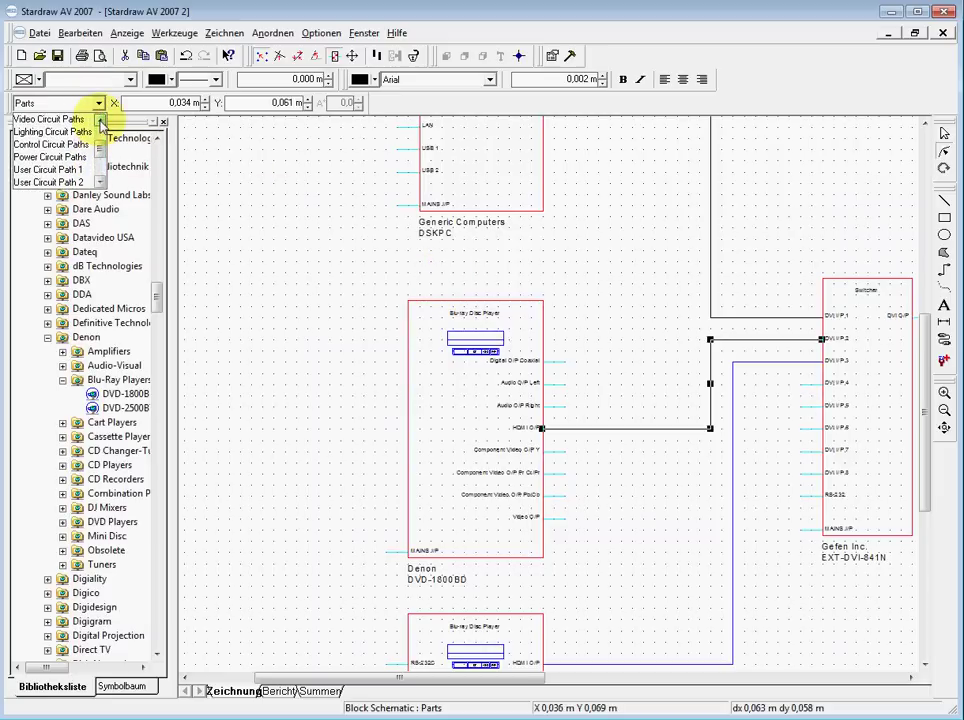
{"action": "left_click", "coordinate": [48, 119]}
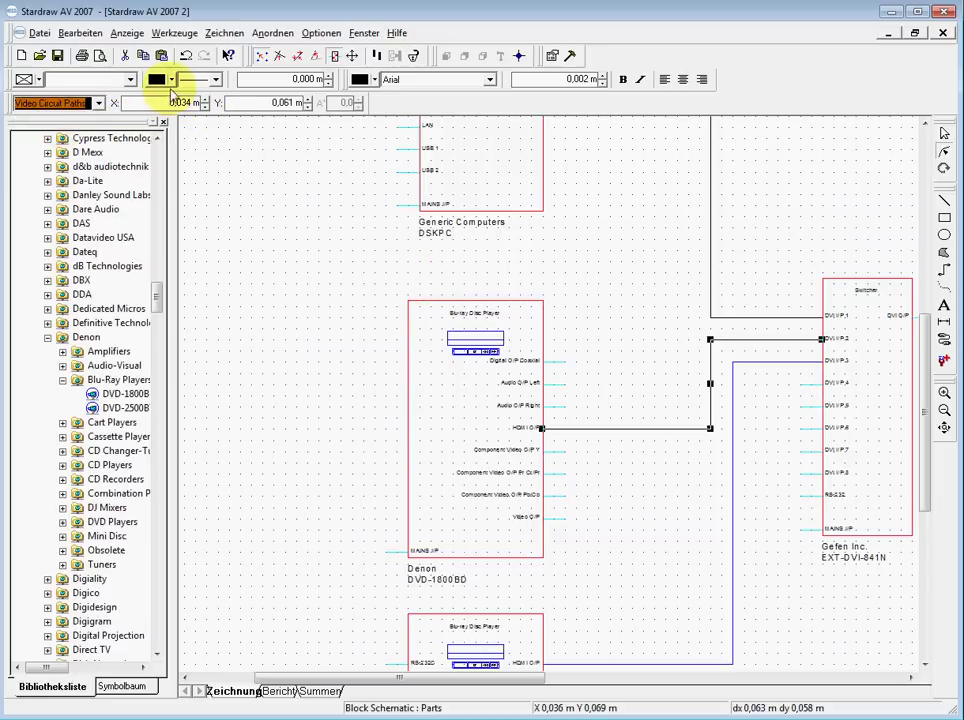
{"action": "left_click", "coordinate": [172, 80]}
{"action": "left_click", "coordinate": [150, 152]}
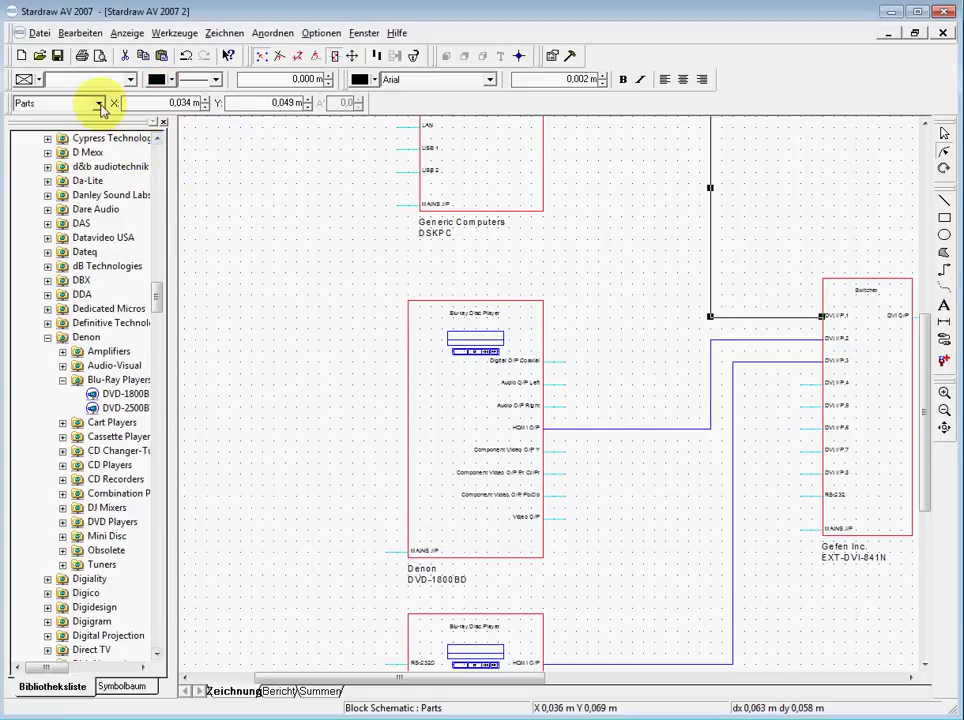
Move the DVI I/P 1 wire to Video Circuit Paths and colour it blue
{"action": "left_click", "coordinate": [99, 103]}
{"action": "scroll", "coordinate": [100, 125], "scroll_direction": "up", "scroll_amount": 5}
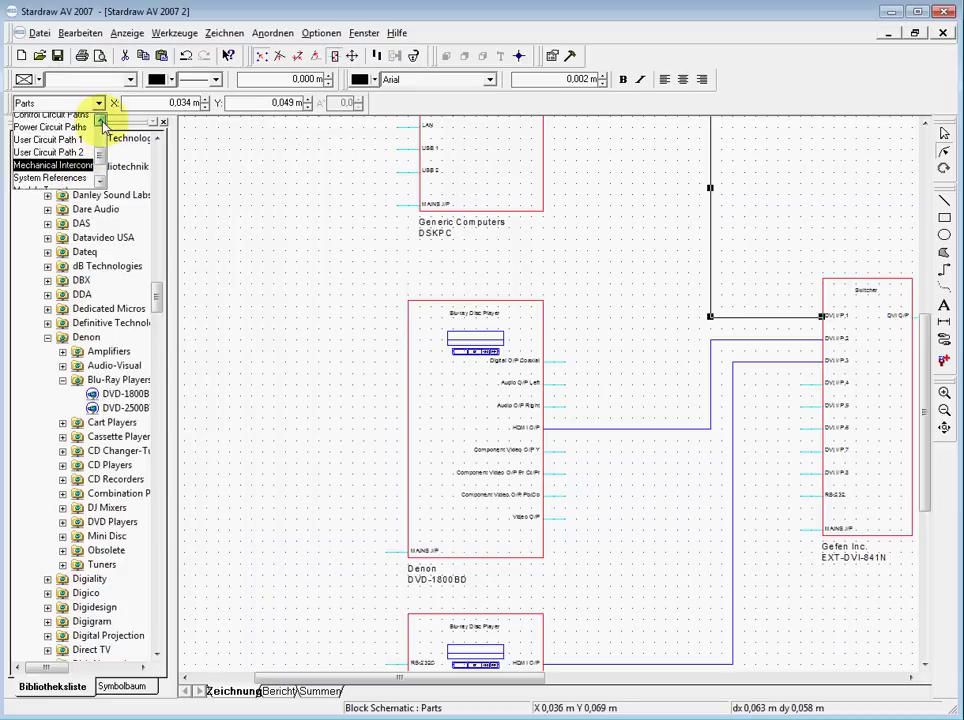
{"action": "left_click", "coordinate": [60, 120]}
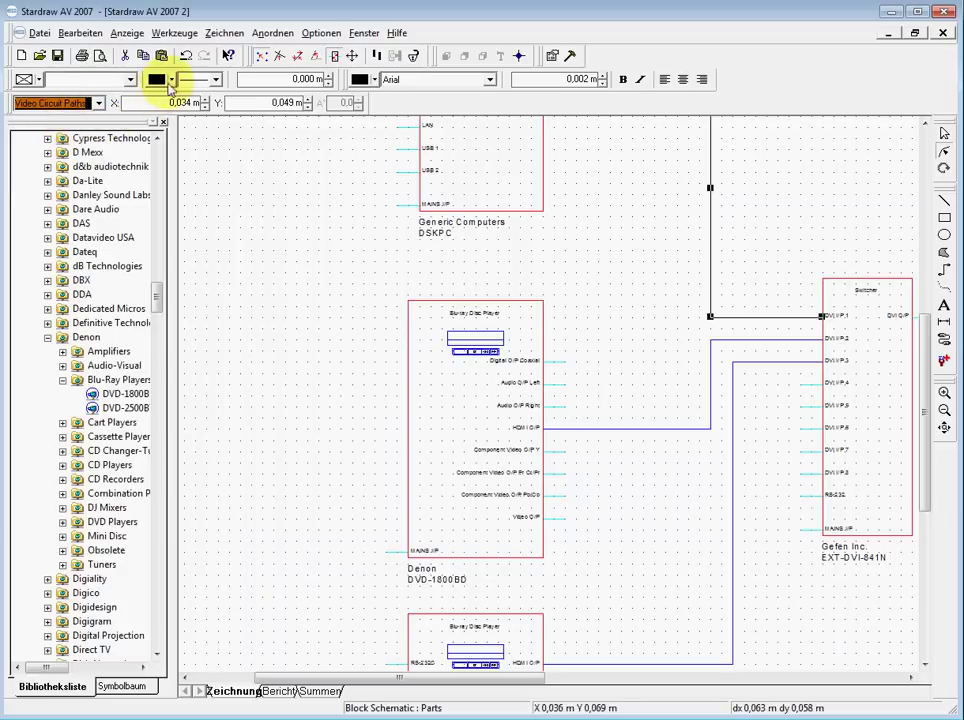
{"action": "left_click", "coordinate": [171, 80]}
{"action": "left_click", "coordinate": [157, 150]}
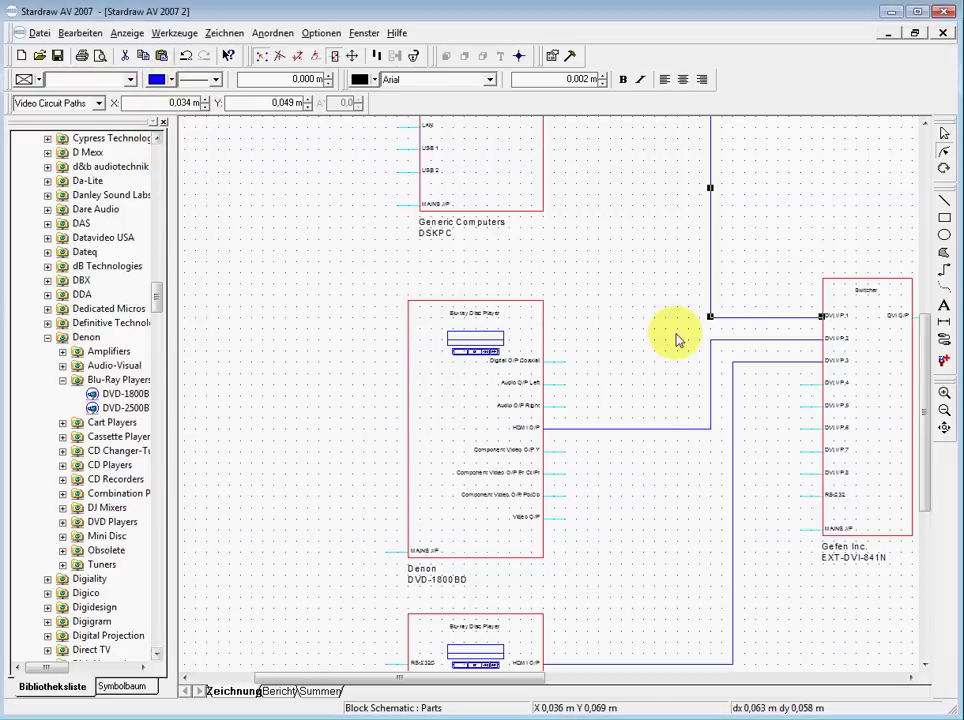
{"action": "scroll", "coordinate": [659, 337], "scroll_direction": "down", "scroll_amount": 5}
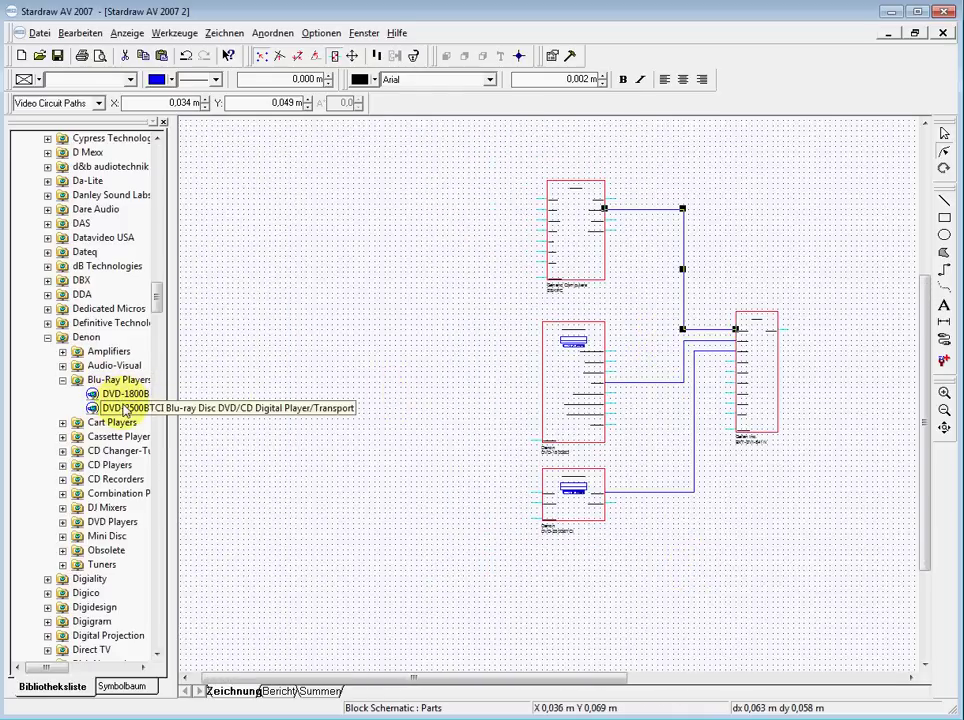
Place a Denon player at the bottom and nudge it left into line with the blocks above
{"action": "left_click_drag", "start_coordinate": [125, 408], "coordinate": [553, 612]}
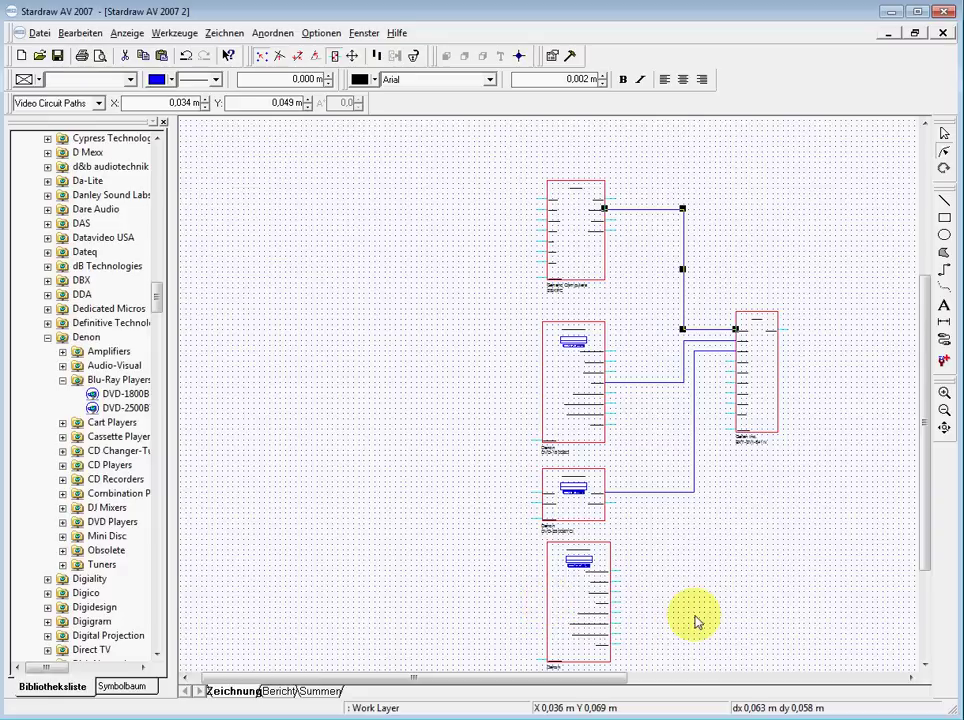
{"action": "left_click", "coordinate": [945, 138]}
{"action": "left_click", "coordinate": [615, 583]}
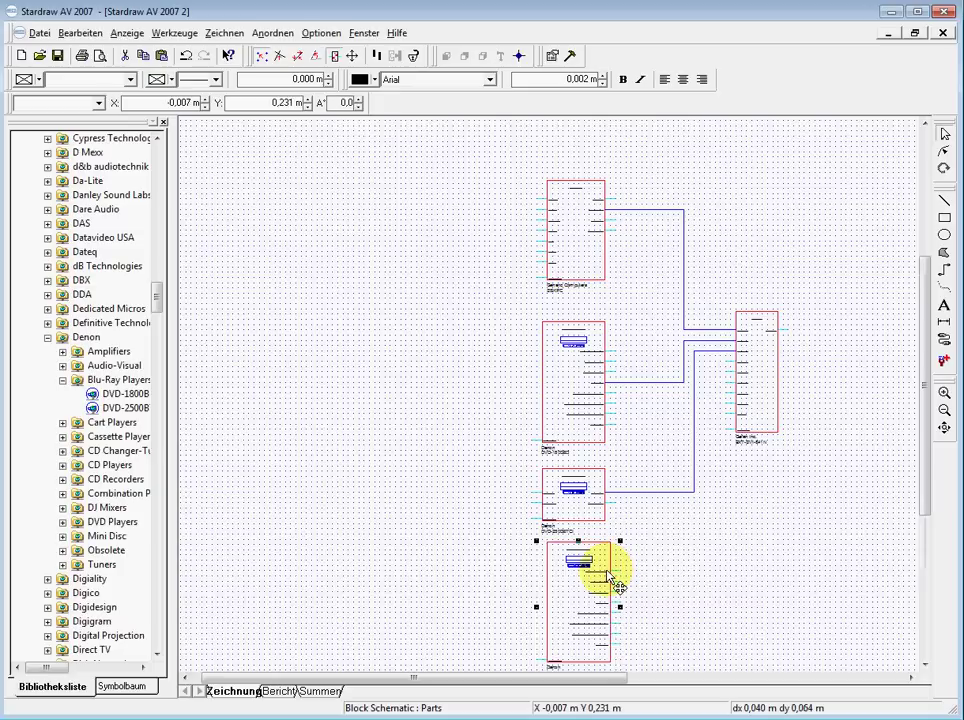
{"action": "key", "text": "Left"}
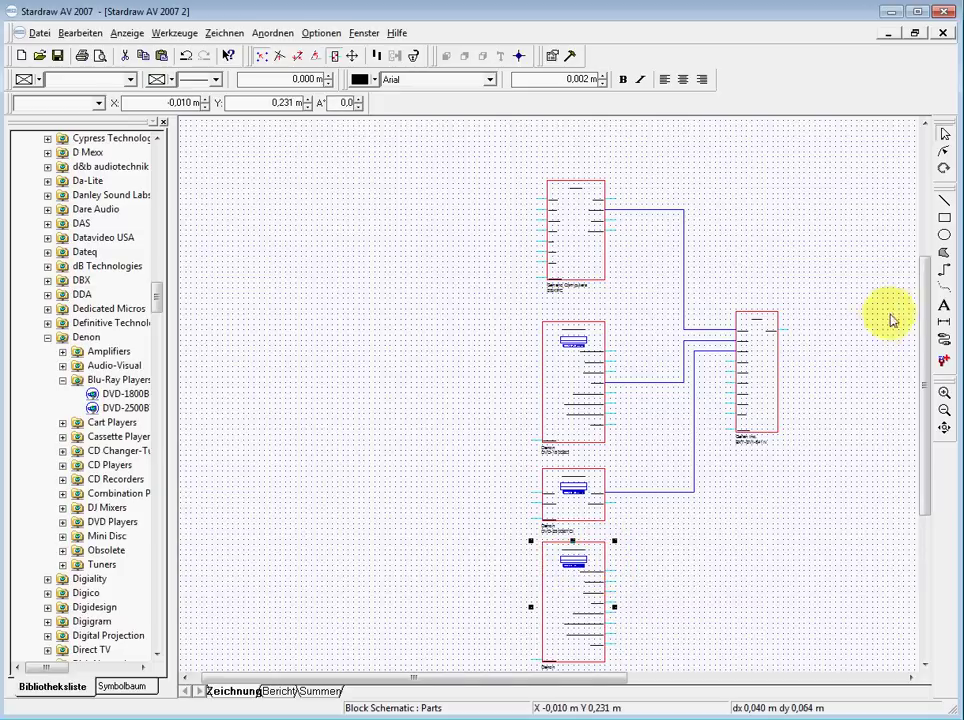
{"action": "left_click", "coordinate": [690, 550]}
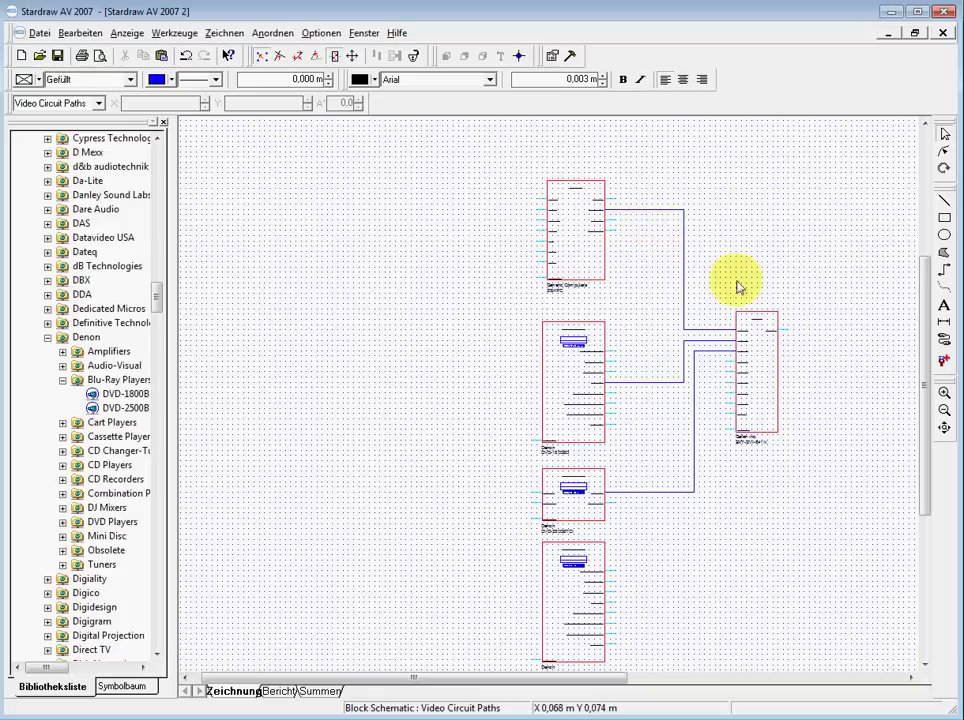
Draw a blue video line from the bottom Denon player to the Gefen switcher's fourth DVI input
{"action": "left_click", "coordinate": [945, 272]}
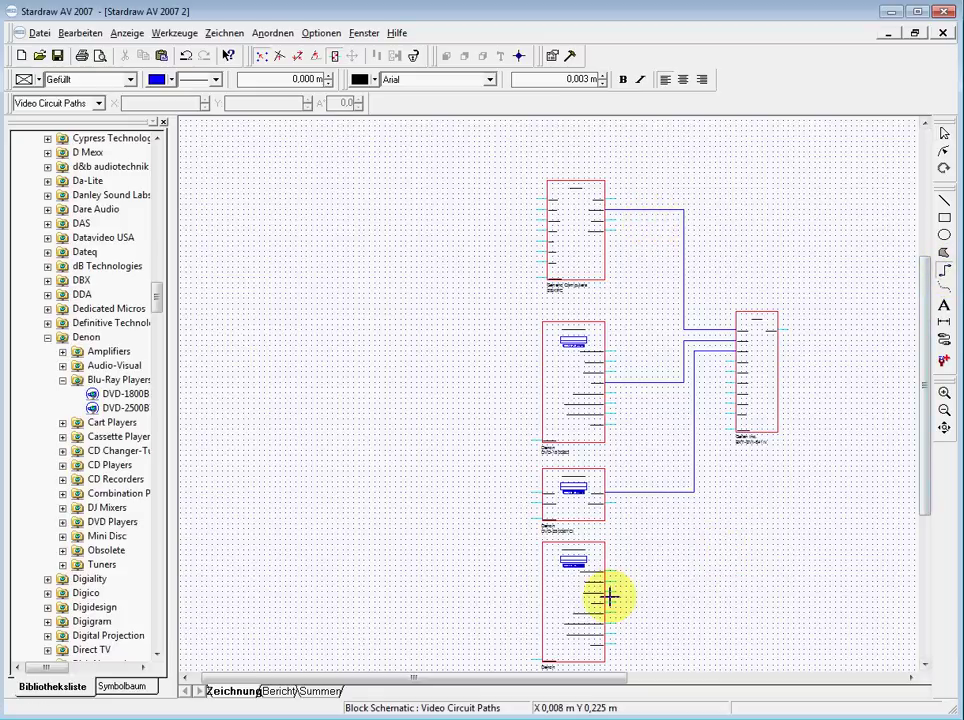
{"action": "scroll", "coordinate": [620, 632], "scroll_direction": "up", "scroll_amount": 1}
{"action": "scroll", "coordinate": [610, 610], "scroll_direction": "up", "scroll_amount": 1}
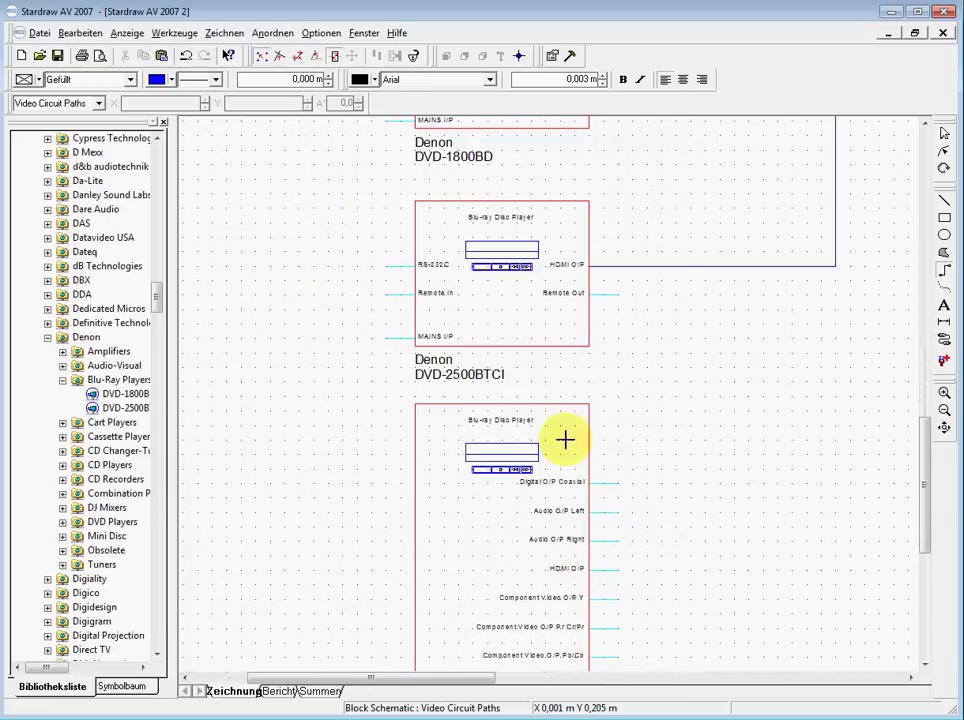
{"action": "scroll", "coordinate": [628, 596], "scroll_direction": "down", "scroll_amount": 2}
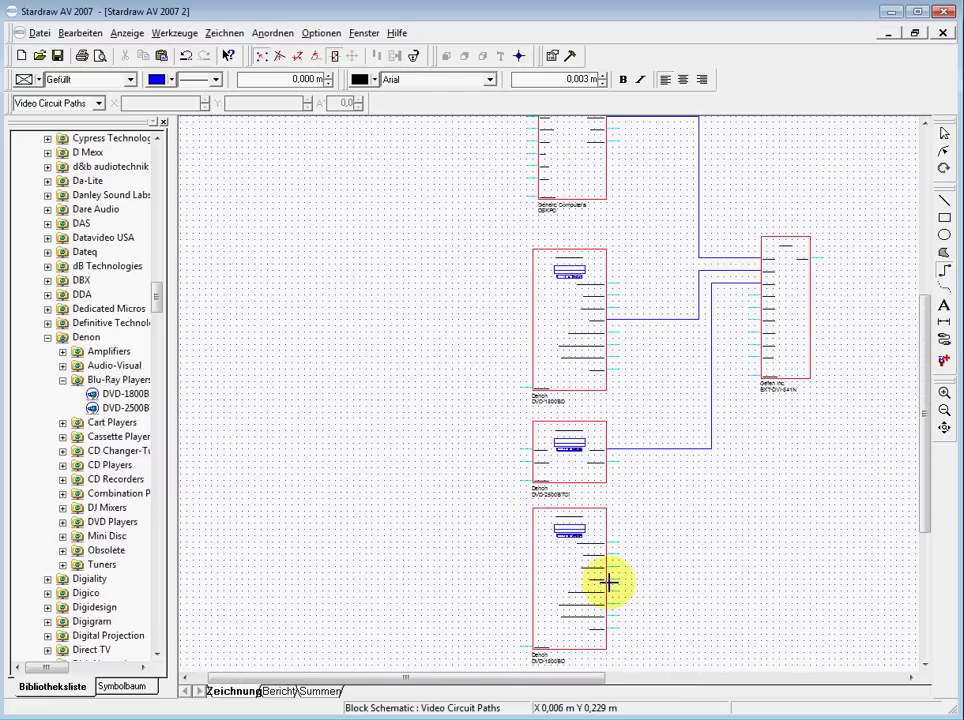
{"action": "left_click_drag", "start_coordinate": [607, 578], "coordinate": [769, 302]}
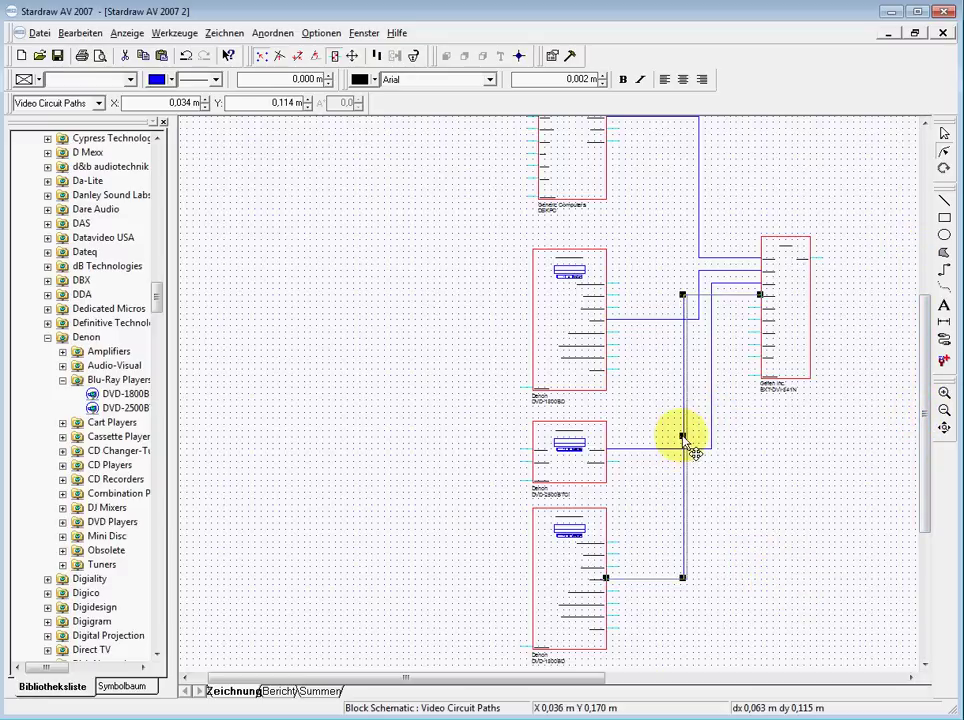
Shift the new line's vertical run to the right so it sits rightmost beside the other cables
{"action": "left_click_drag", "start_coordinate": [685, 440], "coordinate": [725, 438]}
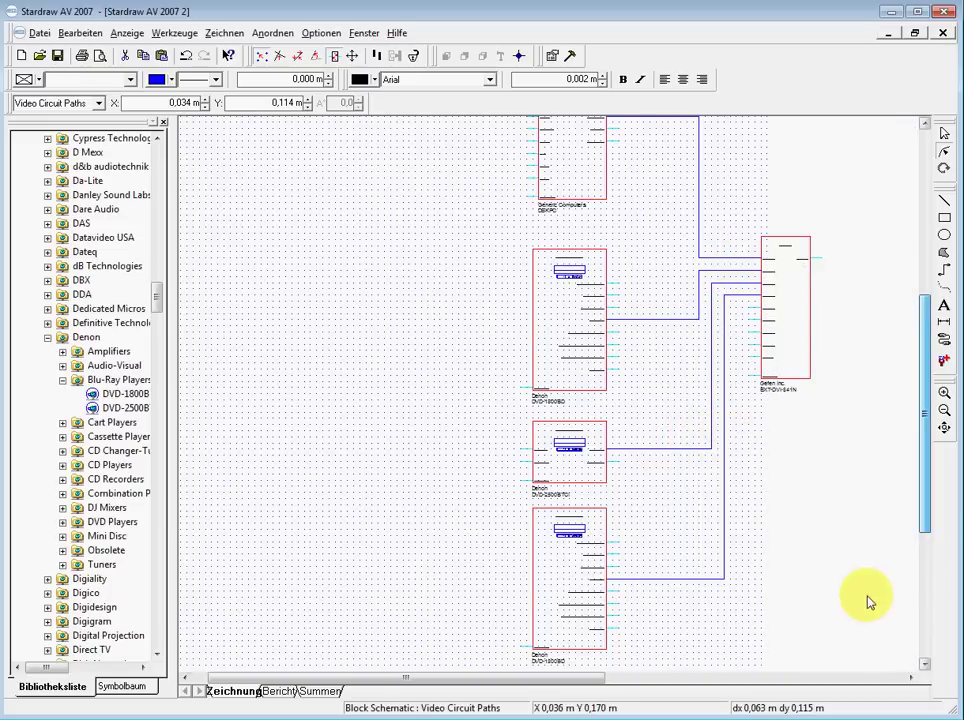
{"action": "scroll", "coordinate": [740, 447], "scroll_direction": "down", "scroll_amount": 1}
{"action": "scroll", "coordinate": [740, 447], "scroll_direction": "down", "scroll_amount": 3}
{"action": "left_click", "coordinate": [721, 501]}
{"action": "scroll", "coordinate": [705, 487], "scroll_direction": "up", "scroll_amount": 2}
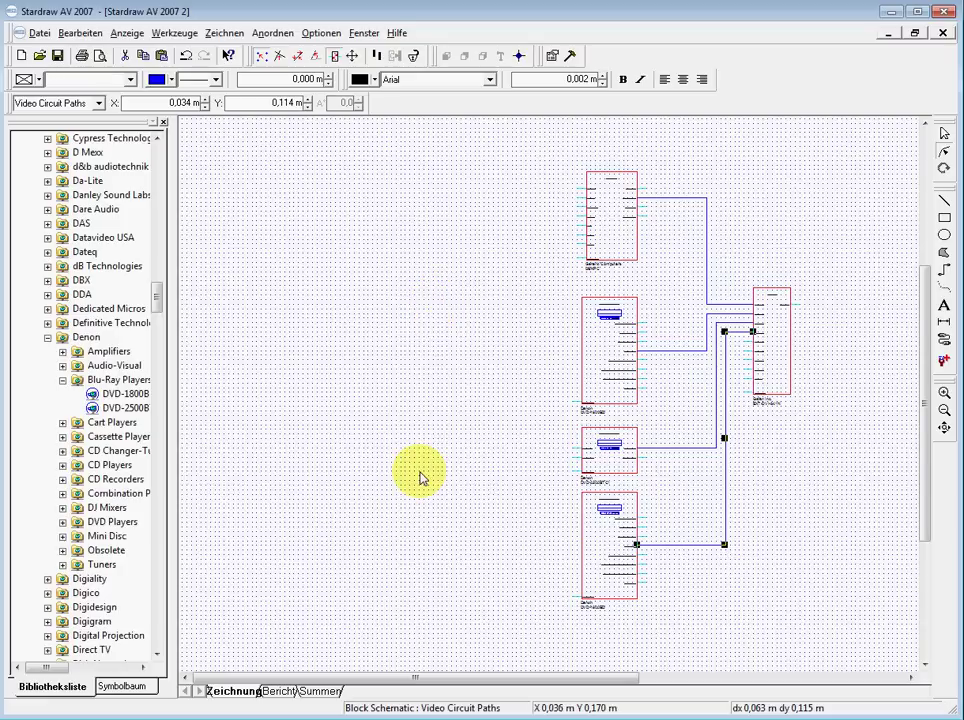
Expand My Libraries > Title Blocks > Metric Paper Sizes in the Bibliotheksliste
{"action": "left_click_drag", "start_coordinate": [157, 300], "coordinate": [161, 166]}
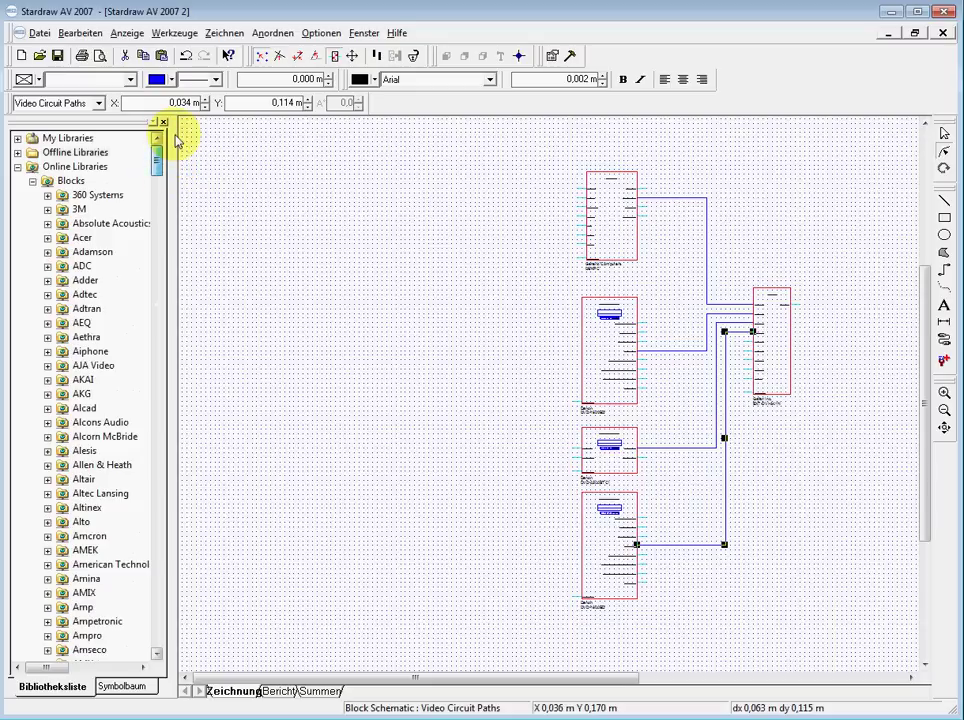
{"action": "left_click", "coordinate": [17, 140]}
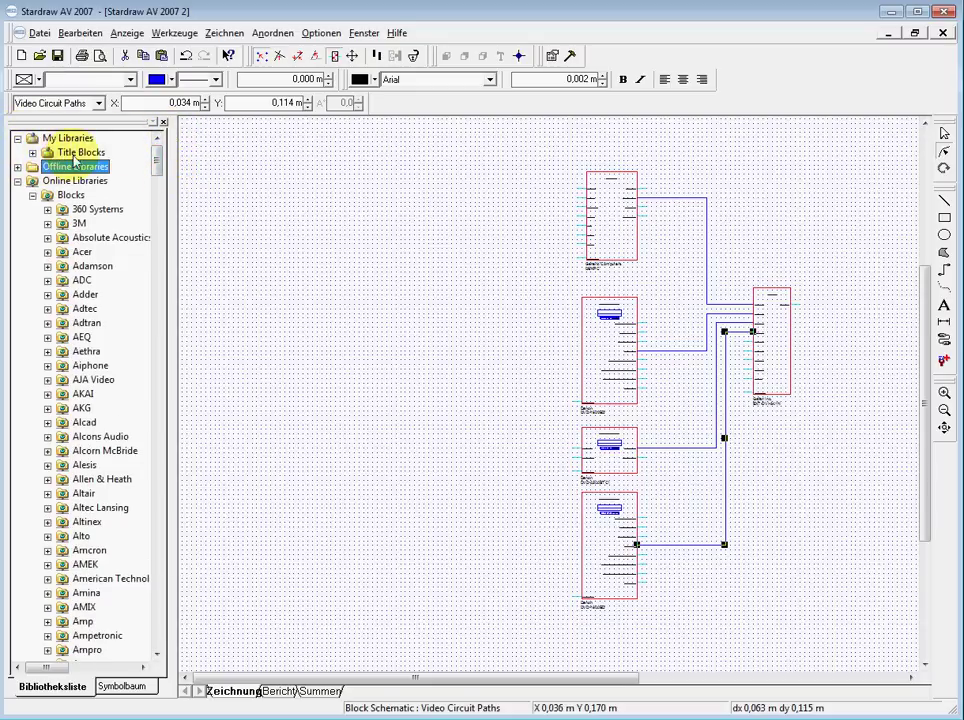
{"action": "left_click", "coordinate": [32, 153]}
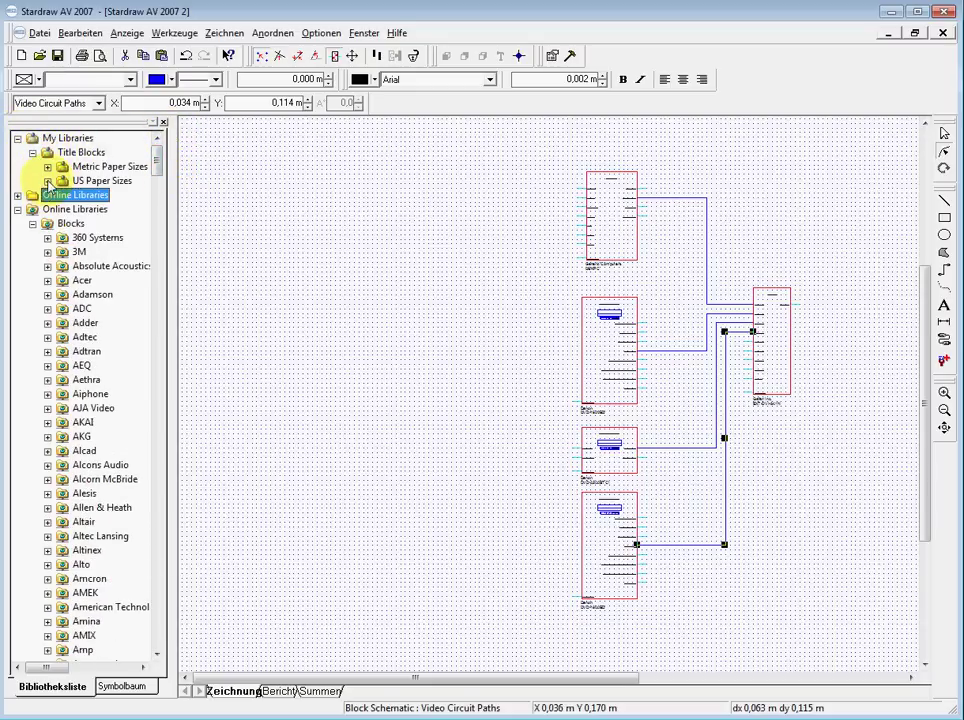
{"action": "left_click", "coordinate": [47, 181]}
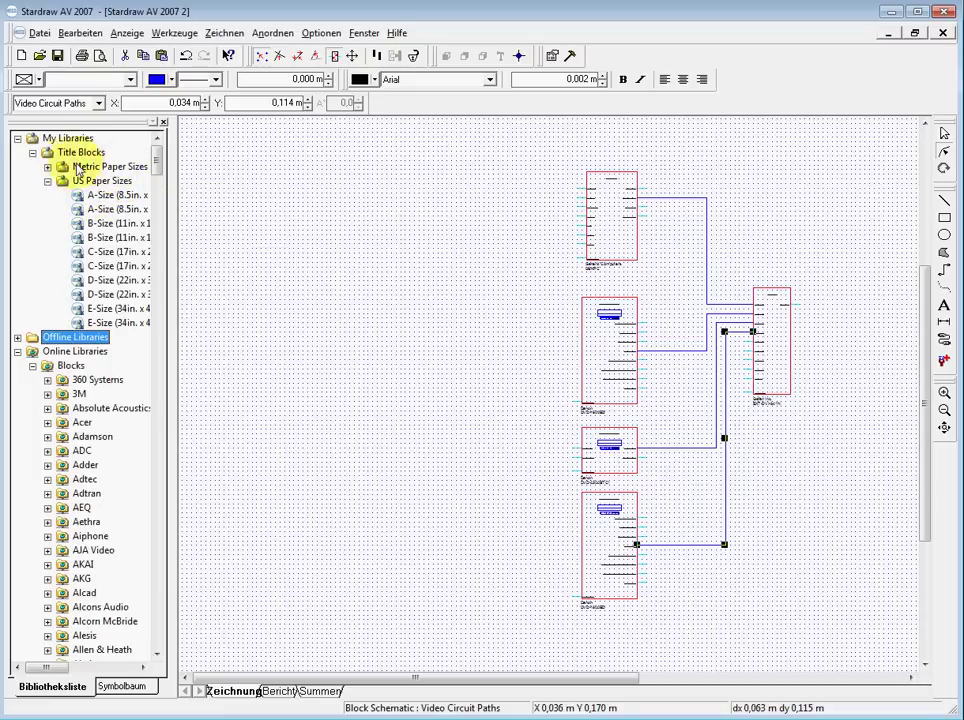
{"action": "left_click", "coordinate": [47, 166]}
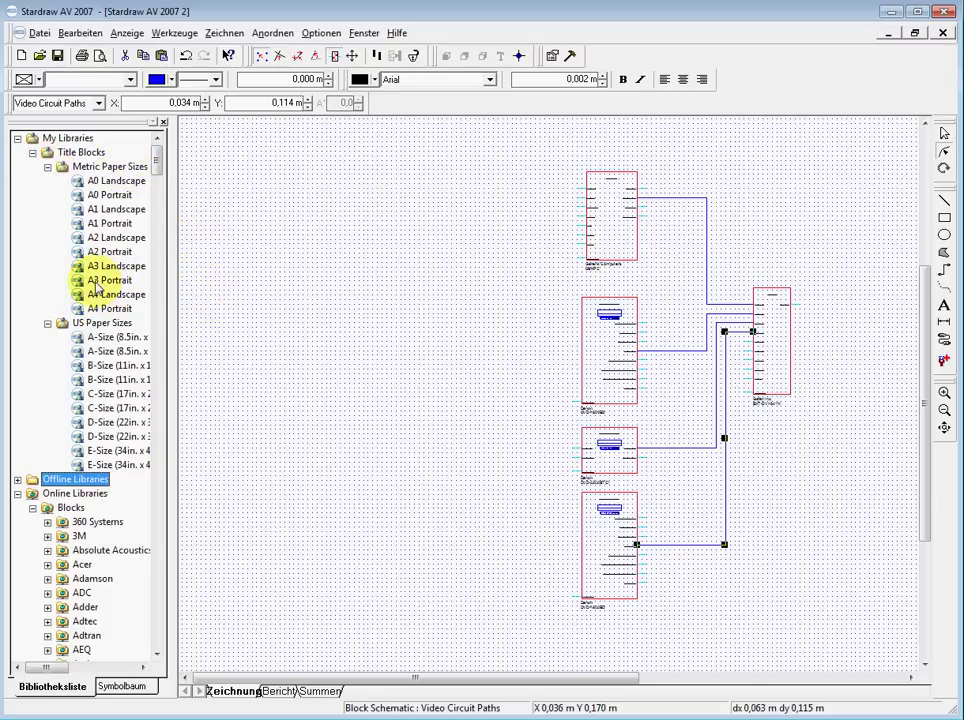
Place the A3 Portrait title block around the schematic and select its frame
{"action": "mouse_move", "coordinate": [97, 285]}
{"action": "left_mouse_down"}
{"action": "mouse_move", "coordinate": [176, 327]}
{"action": "mouse_move", "coordinate": [370, 252]}
{"action": "mouse_move", "coordinate": [300, 135]}
{"action": "left_mouse_up"}
{"action": "scroll", "coordinate": [360, 290], "scroll_direction": "down", "scroll_amount": 3}
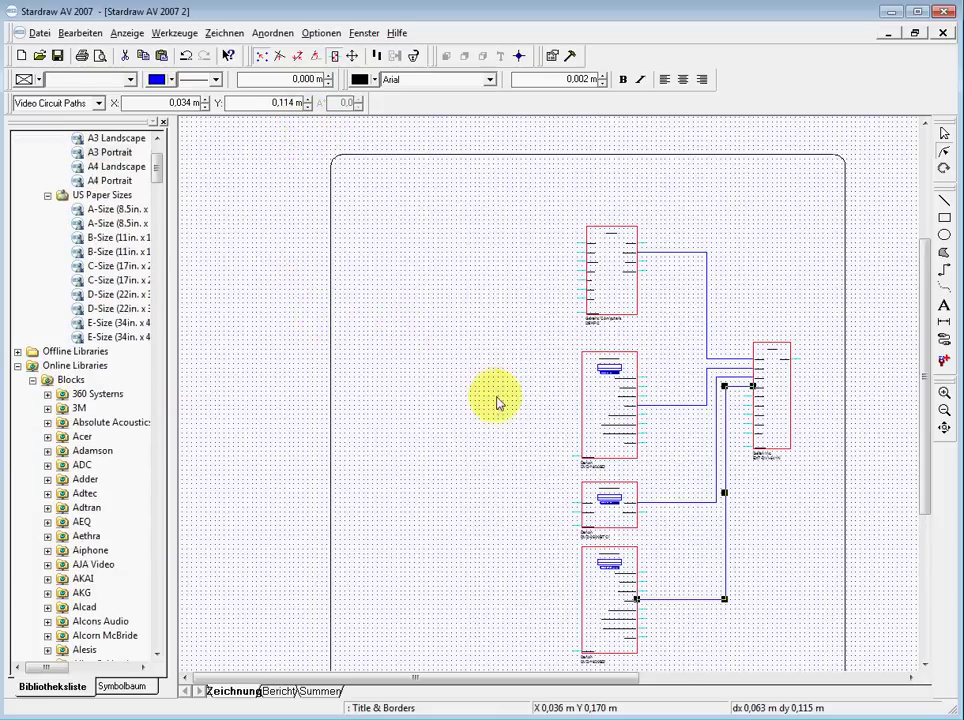
{"action": "scroll", "coordinate": [500, 410], "scroll_direction": "down", "scroll_amount": 2}
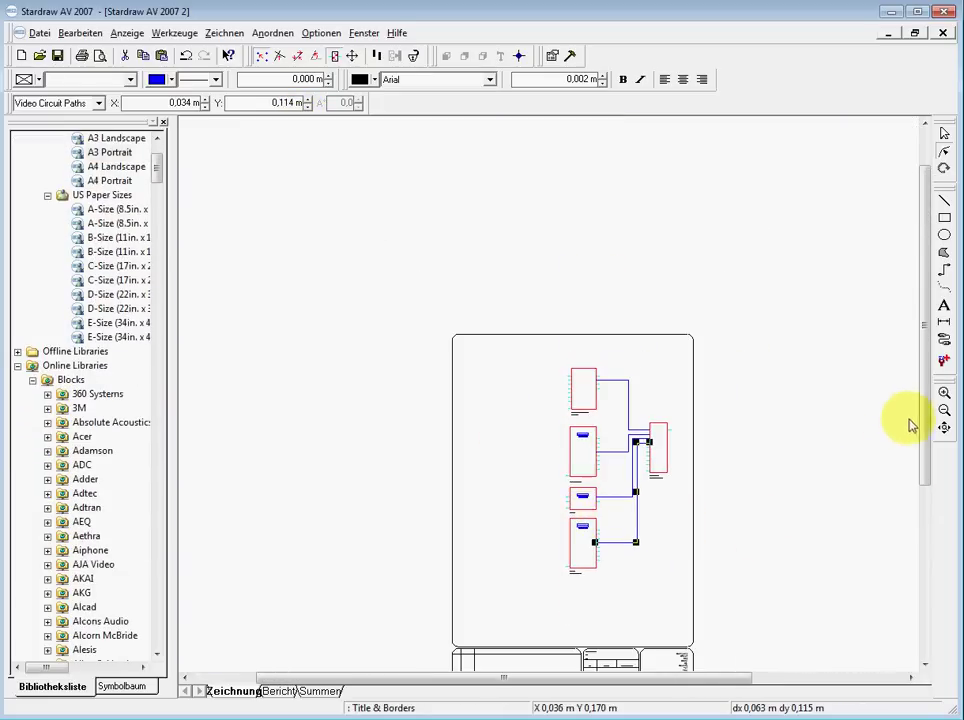
{"action": "left_click_drag", "start_coordinate": [920, 424], "coordinate": [930, 491]}
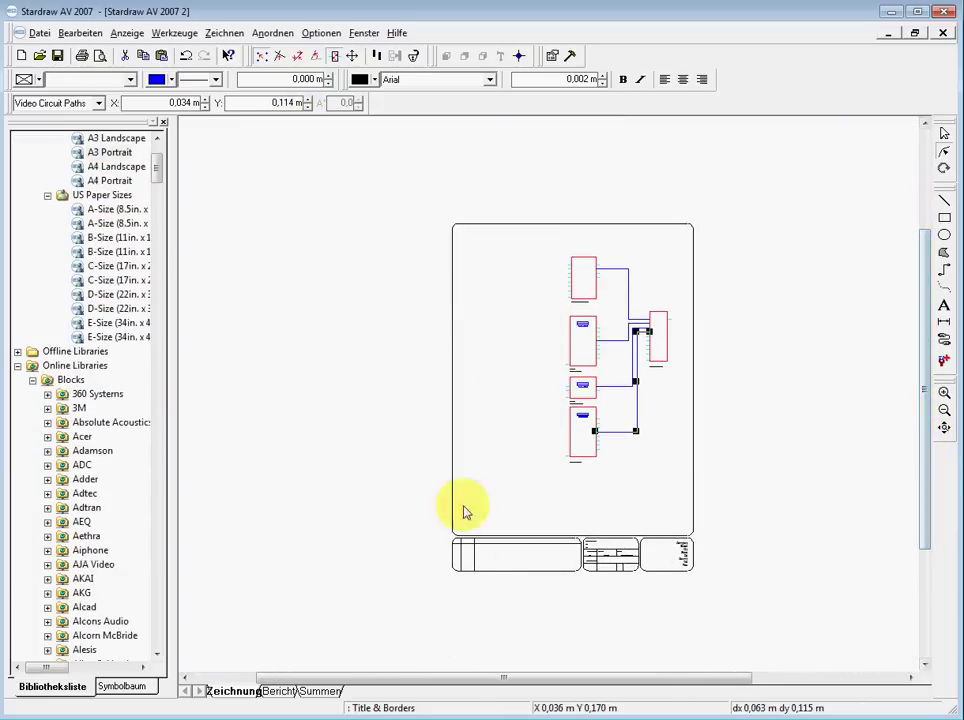
{"action": "left_click", "coordinate": [467, 543]}
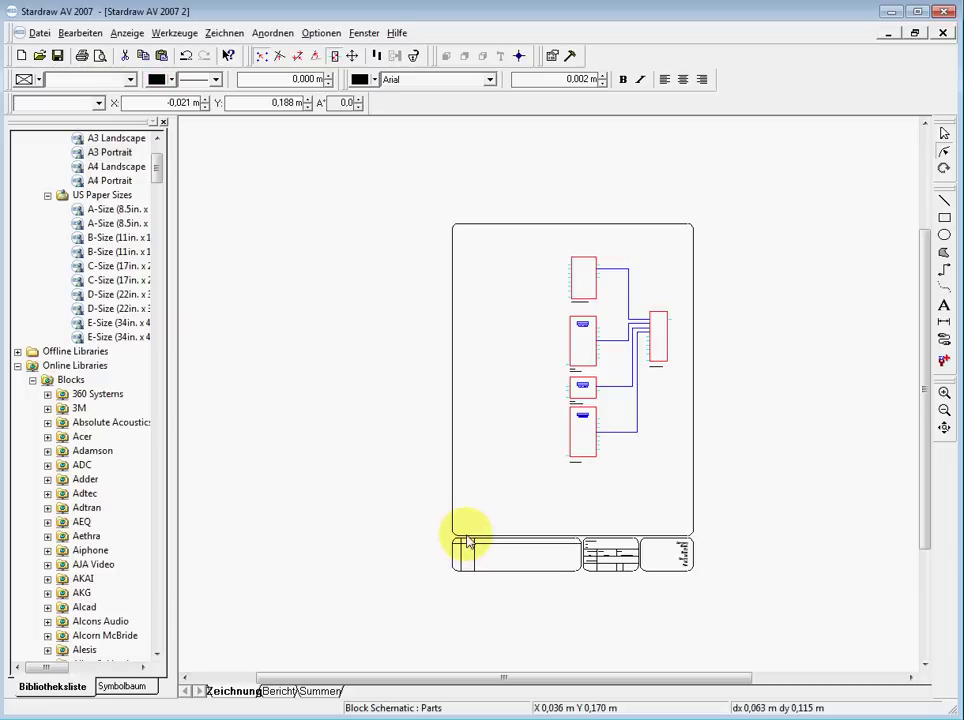
{"action": "left_click", "coordinate": [944, 132]}
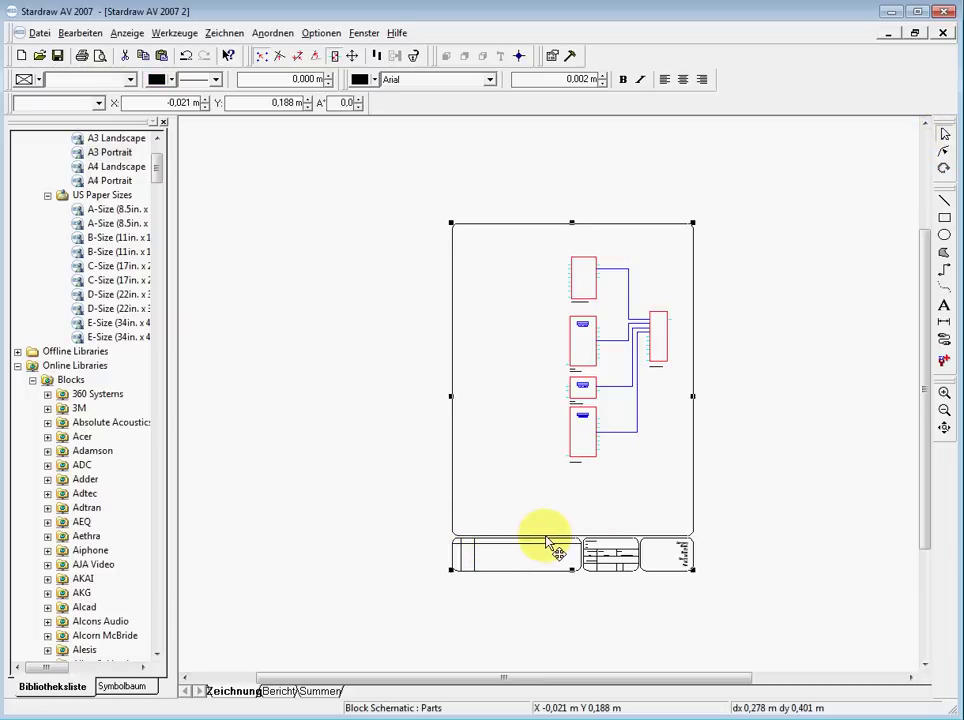
Turn on Symbole skalieren in the Optionen menu
{"action": "left_click", "coordinate": [271, 34]}
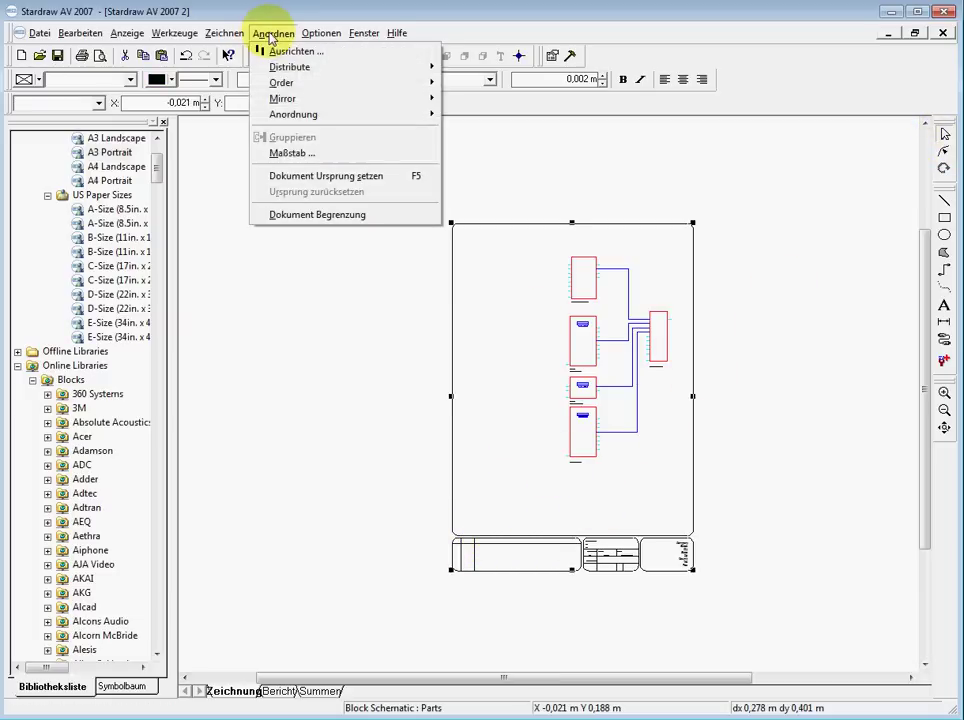
{"action": "mouse_move", "coordinate": [318, 39]}
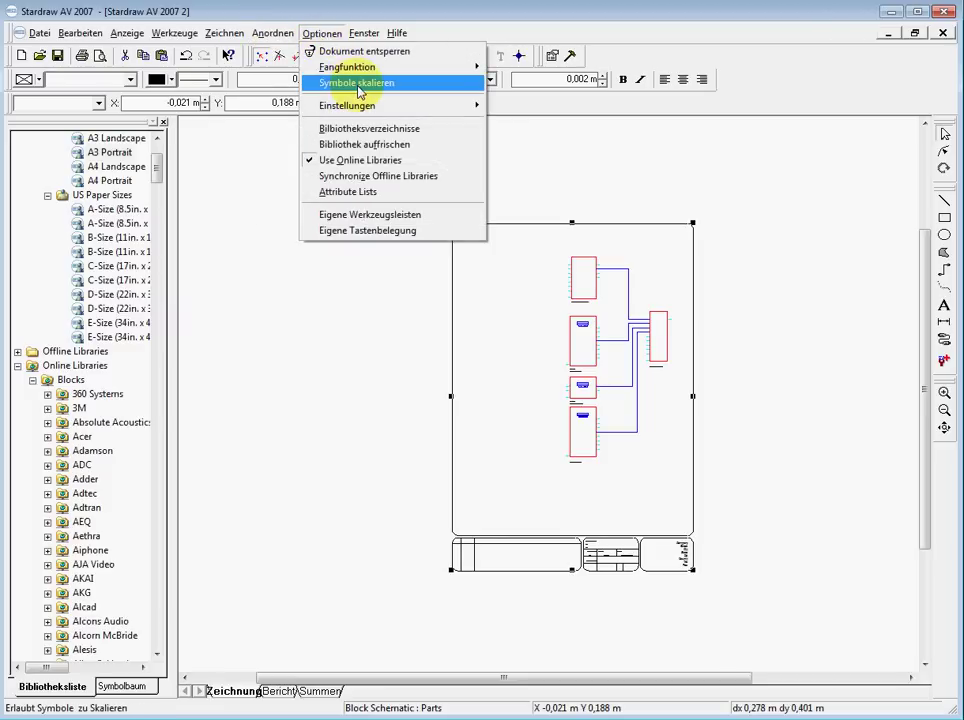
{"action": "left_click", "coordinate": [357, 84]}
{"action": "left_click", "coordinate": [320, 33]}
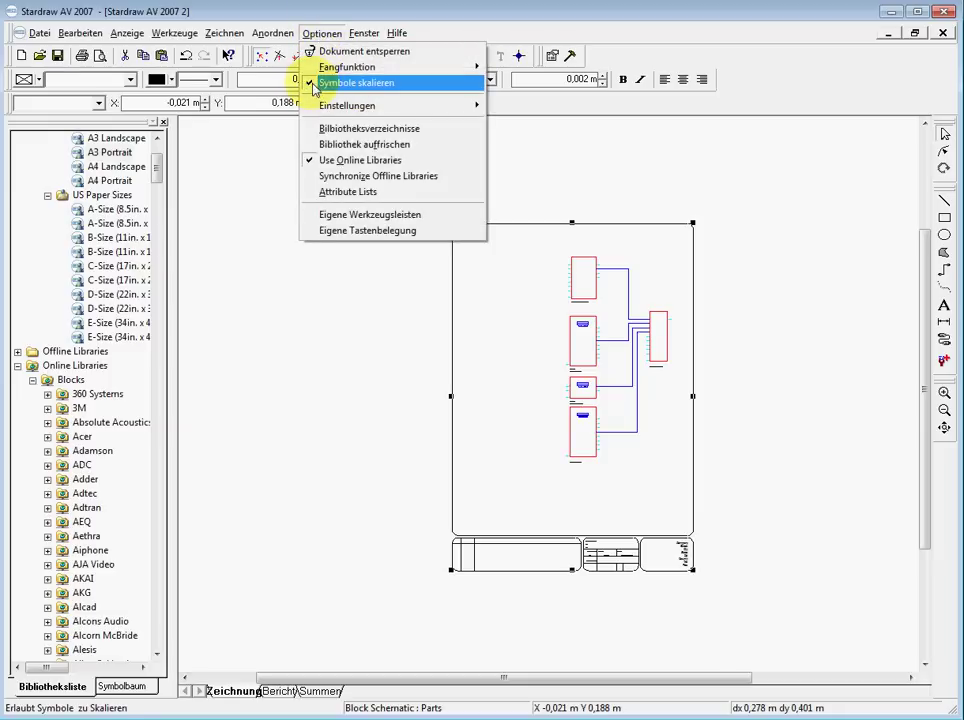
{"action": "left_click", "coordinate": [451, 575]}
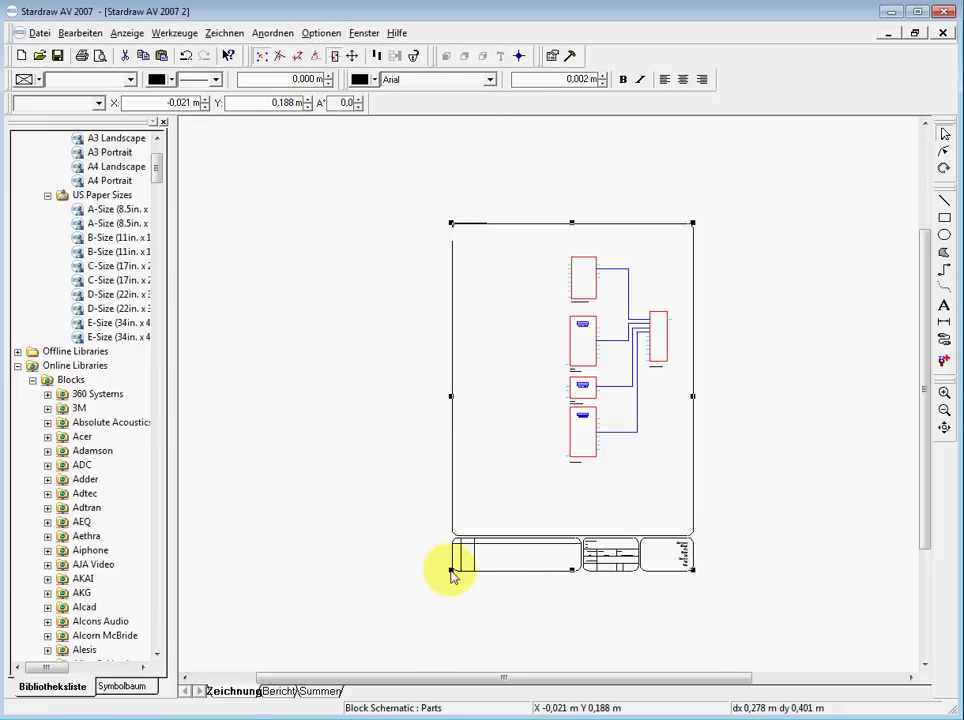
Scale the frame down from its bottom-left corner, nudge it into place, then turn symbol scaling off
{"action": "mouse_move", "coordinate": [451, 575]}
{"action": "left_mouse_down"}
{"action": "mouse_move", "coordinate": [508, 519]}
{"action": "mouse_move", "coordinate": [484, 533]}
{"action": "mouse_move", "coordinate": [478, 437]}
{"action": "mouse_move", "coordinate": [459, 489]}
{"action": "mouse_move", "coordinate": [491, 444]}
{"action": "mouse_move", "coordinate": [439, 499]}
{"action": "mouse_move", "coordinate": [514, 423]}
{"action": "mouse_move", "coordinate": [488, 456]}
{"action": "left_mouse_up"}
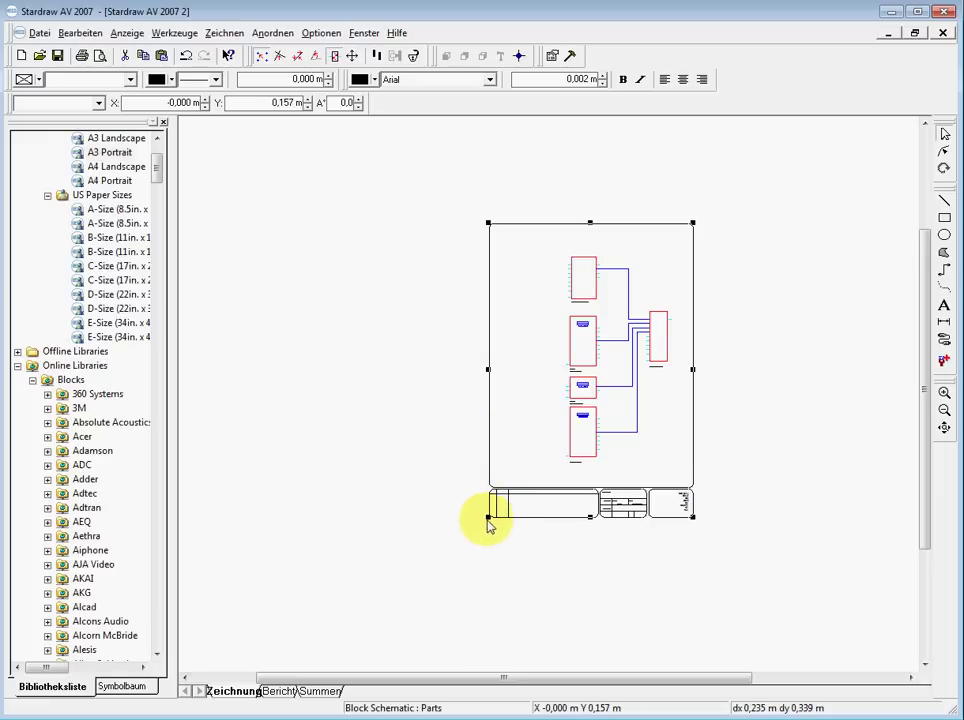
{"action": "left_click_drag", "start_coordinate": [488, 516], "coordinate": [508, 489]}
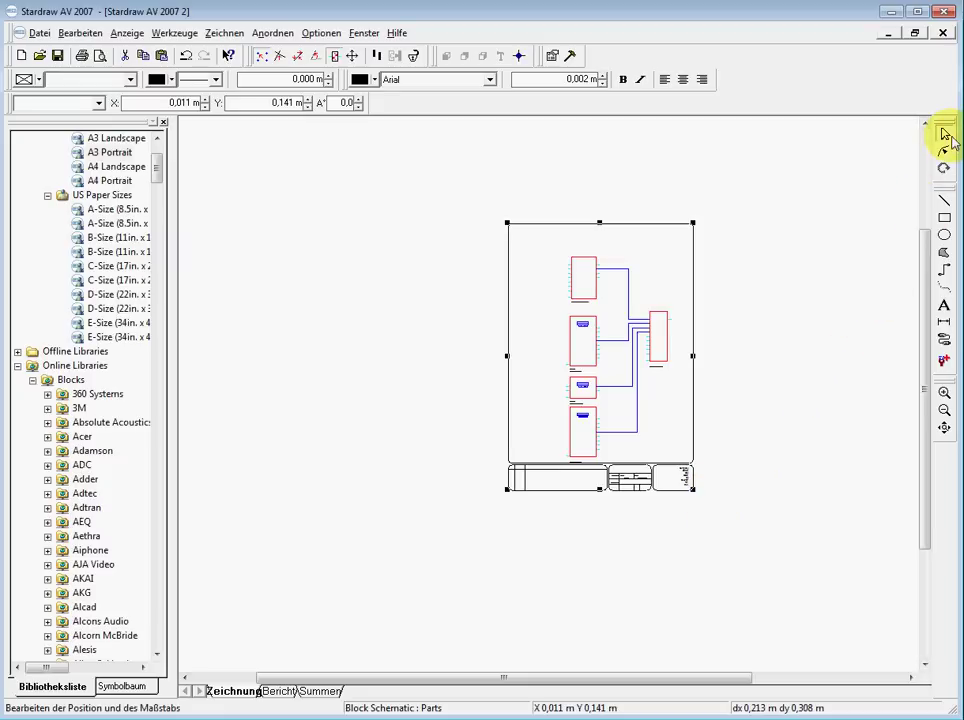
{"action": "key", "text": "Down"}
{"action": "key", "text": "Down"}
{"action": "key", "text": "Down"}
{"action": "key", "text": "Down"}
{"action": "key", "text": "Down"}
{"action": "key", "text": "Down"}
{"action": "key", "text": "Down"}
{"action": "key", "text": "Down"}
{"action": "key", "text": "Down"}
{"action": "key", "text": "Down"}
{"action": "key", "text": "Down"}
{"action": "key", "text": "Down"}
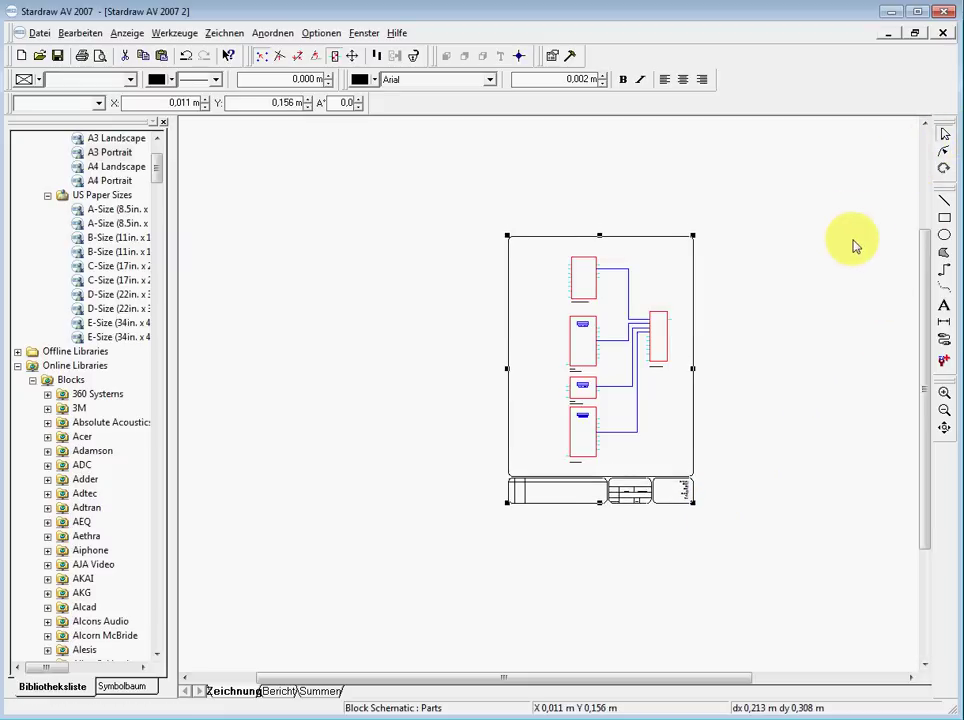
{"action": "key", "text": "Right"}
{"action": "key", "text": "Right"}
{"action": "key", "text": "Right"}
{"action": "key", "text": "Right"}
{"action": "key", "text": "Right"}
{"action": "key", "text": "Right"}
{"action": "key", "text": "Right"}
{"action": "key", "text": "Right"}
{"action": "key", "text": "Right"}
{"action": "key", "text": "Right"}
{"action": "key", "text": "Right"}
{"action": "key", "text": "Right"}
{"action": "key", "text": "Right"}
{"action": "key", "text": "Right"}
{"action": "key", "text": "Right"}
{"action": "key", "text": "Down"}
{"action": "key", "text": "Down"}
{"action": "key", "text": "Down"}
{"action": "key", "text": "Right"}
{"action": "key", "text": "Right"}
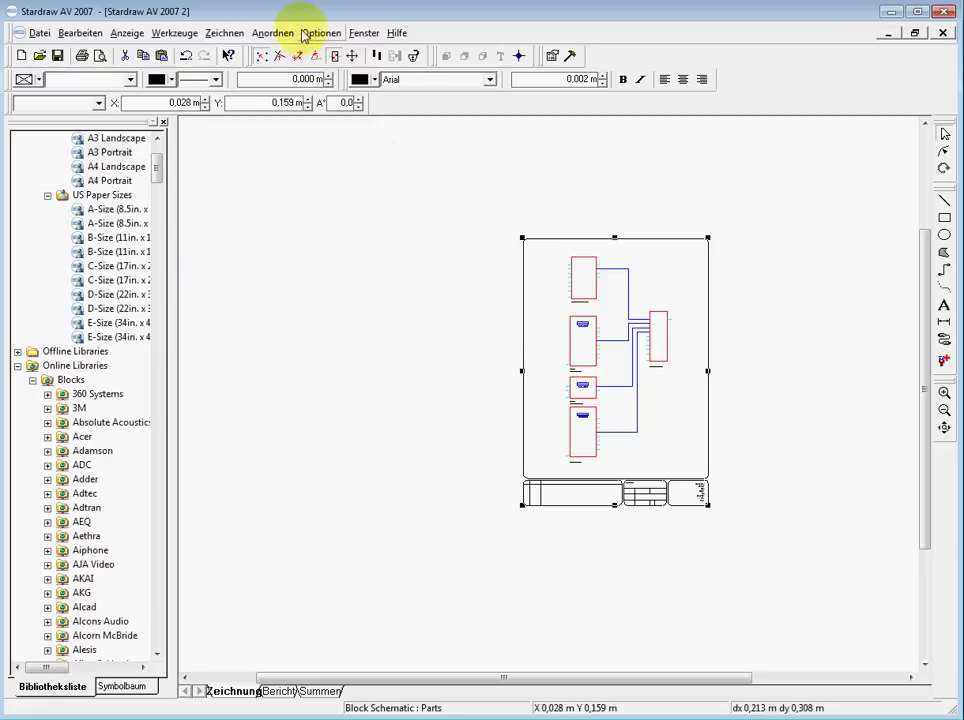
{"action": "left_click", "coordinate": [320, 33]}
{"action": "left_click", "coordinate": [343, 85]}
Open the A3 Portrait title block's properties and move the window clear of the title block
{"action": "scroll", "coordinate": [640, 460], "scroll_direction": "up", "scroll_amount": 4}
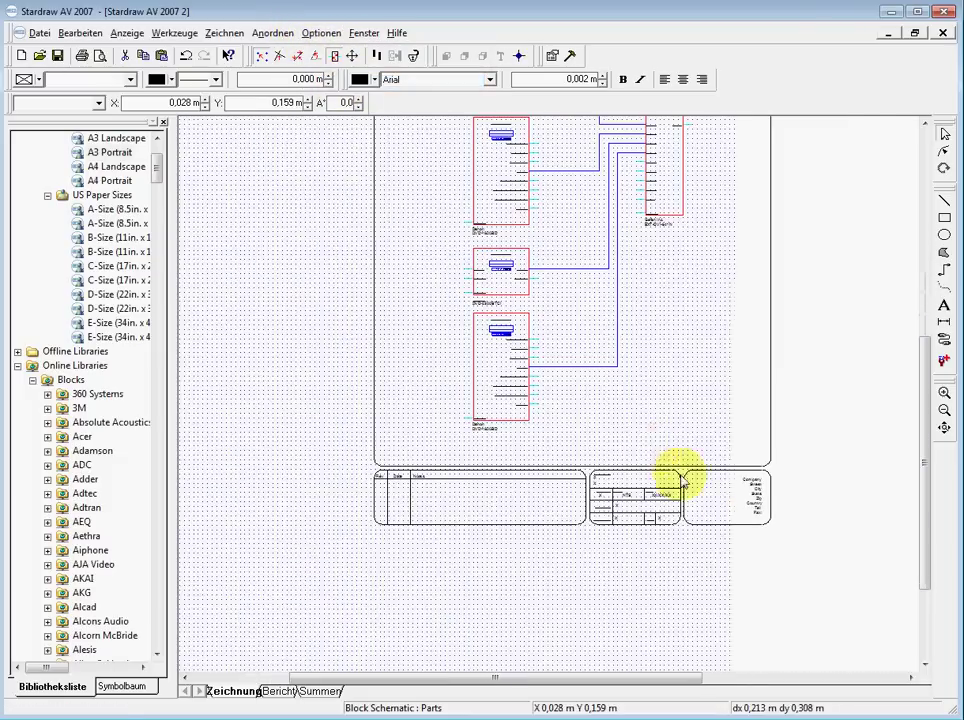
{"action": "scroll", "coordinate": [677, 530], "scroll_direction": "up", "scroll_amount": 2}
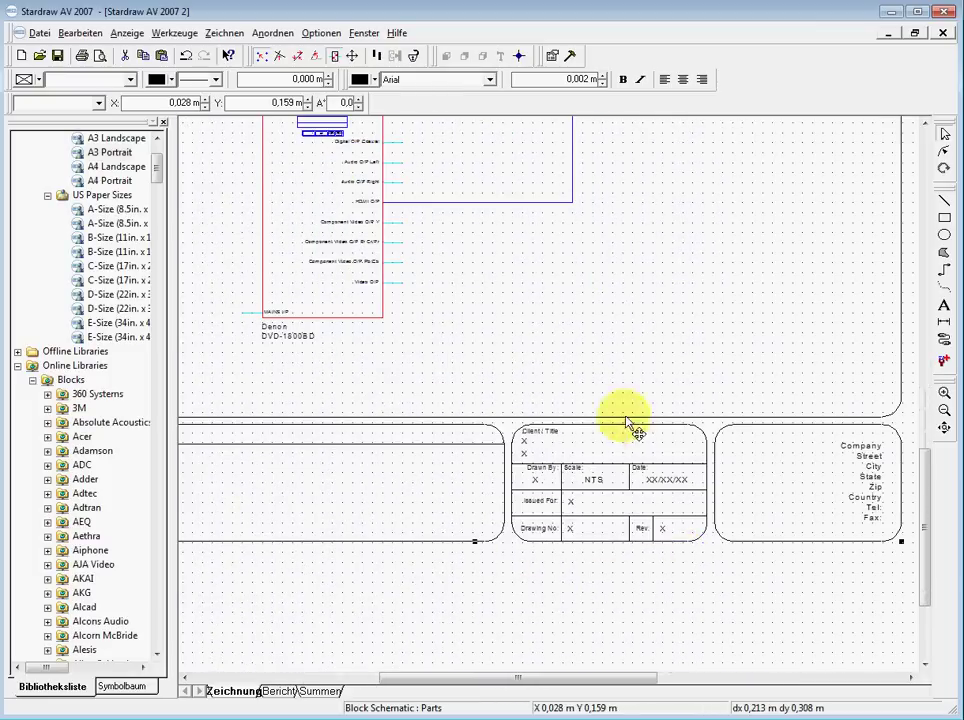
{"action": "double_click", "coordinate": [557, 470]}
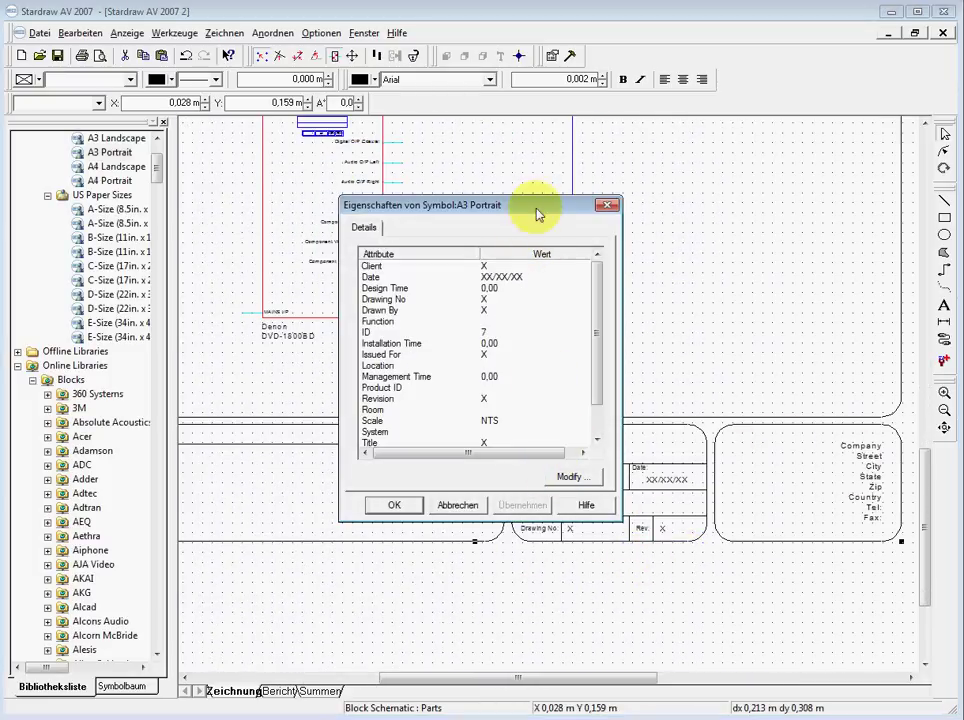
{"action": "left_click_drag", "start_coordinate": [538, 211], "coordinate": [413, 298]}
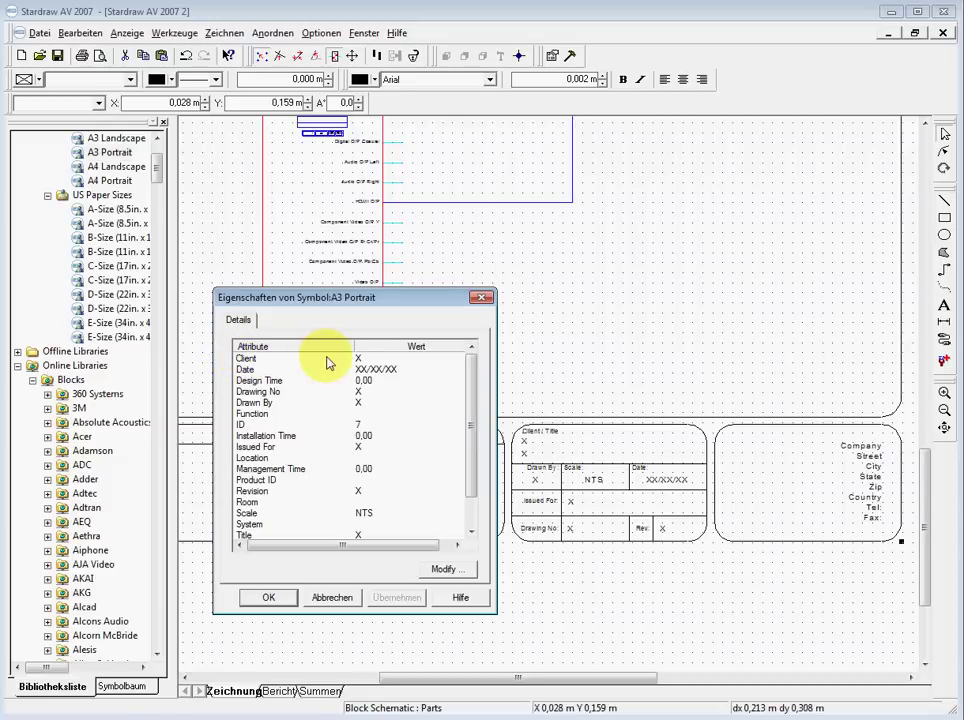
Enter the client's name, date 25.10.2010 and drawing number 1.0 in the Wert column
{"action": "left_click", "coordinate": [359, 358]}
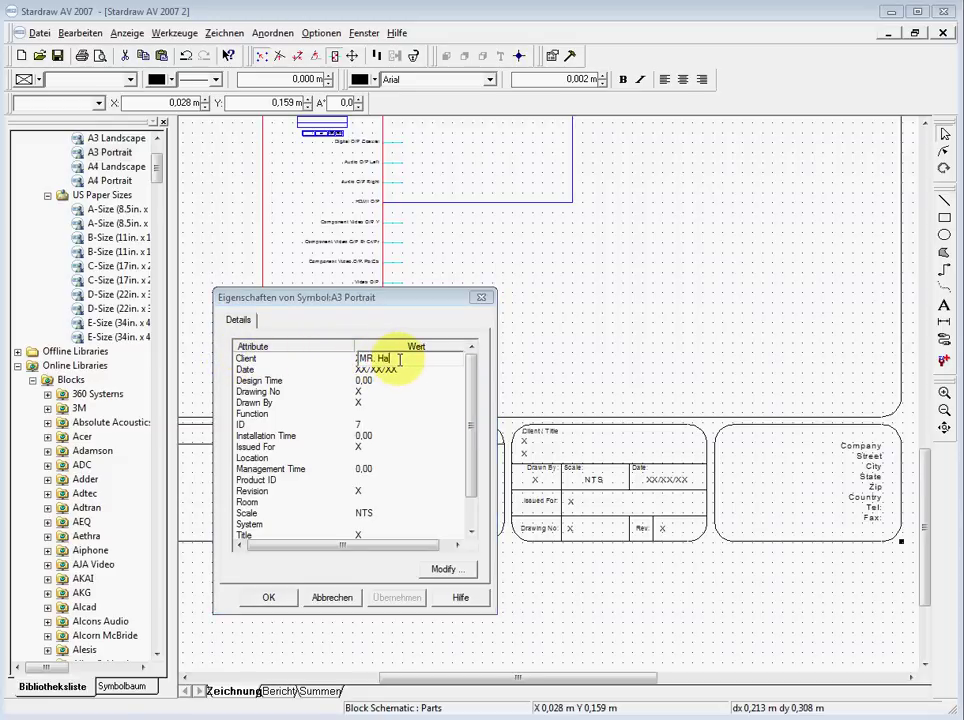
{"action": "left_click", "coordinate": [378, 371]}
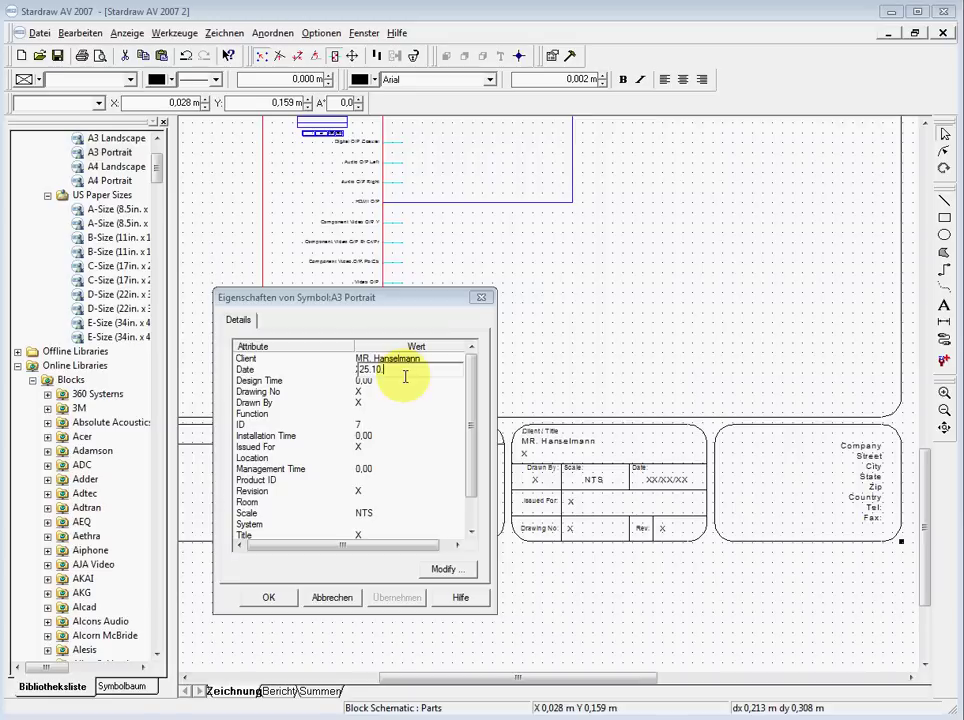
{"action": "type", "text": "25.10.2010"}
{"action": "key", "text": "Return"}
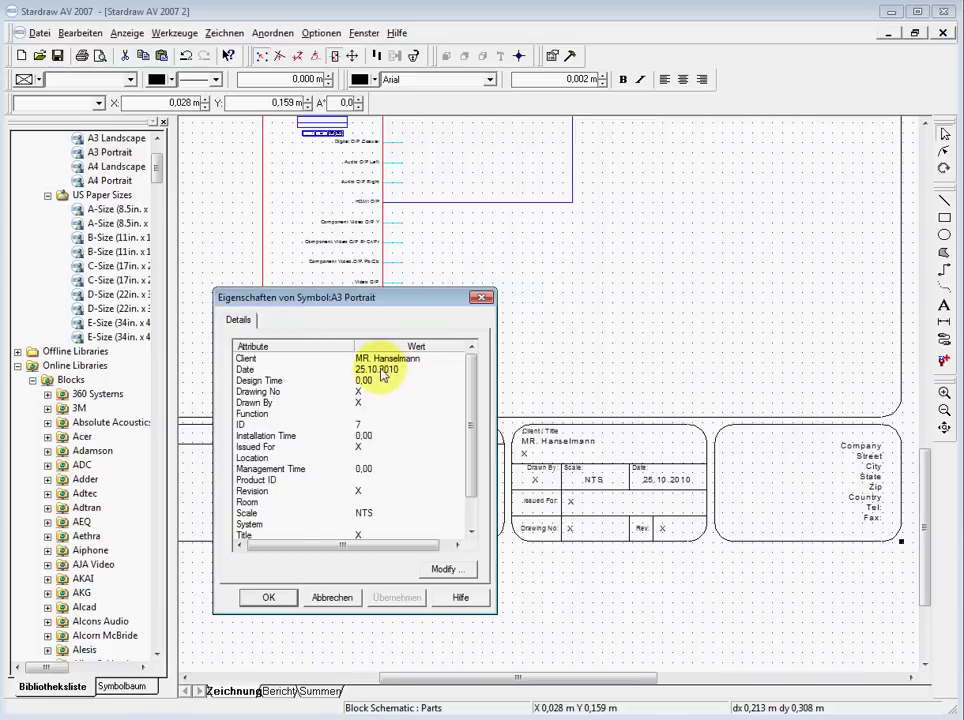
{"action": "left_click", "coordinate": [362, 392]}
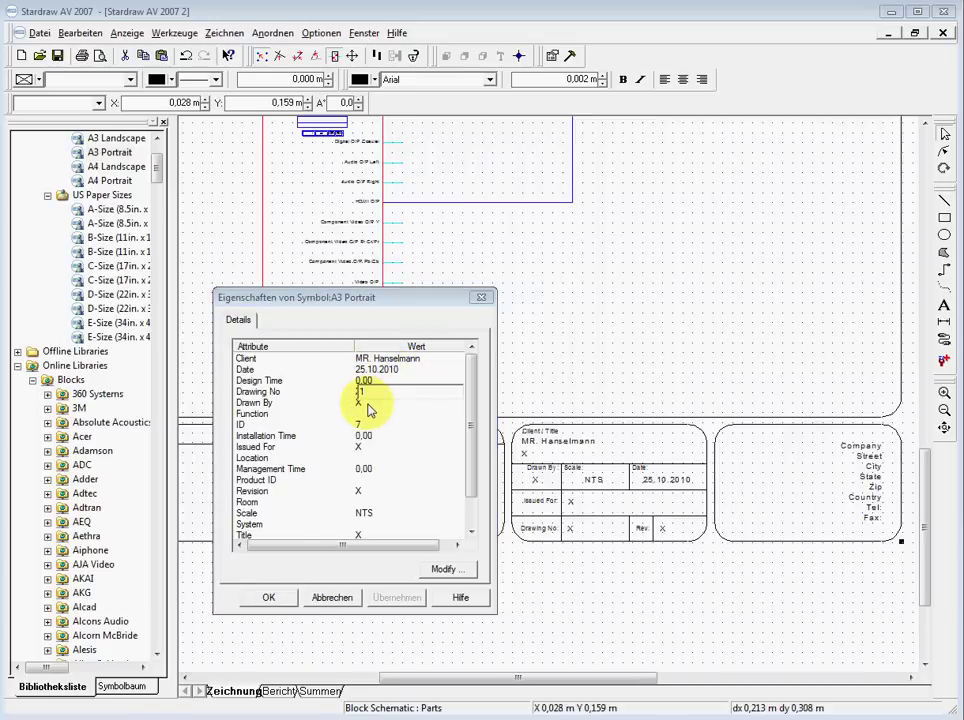
{"action": "type", "text": "1.0"}
{"action": "key", "text": "Return"}
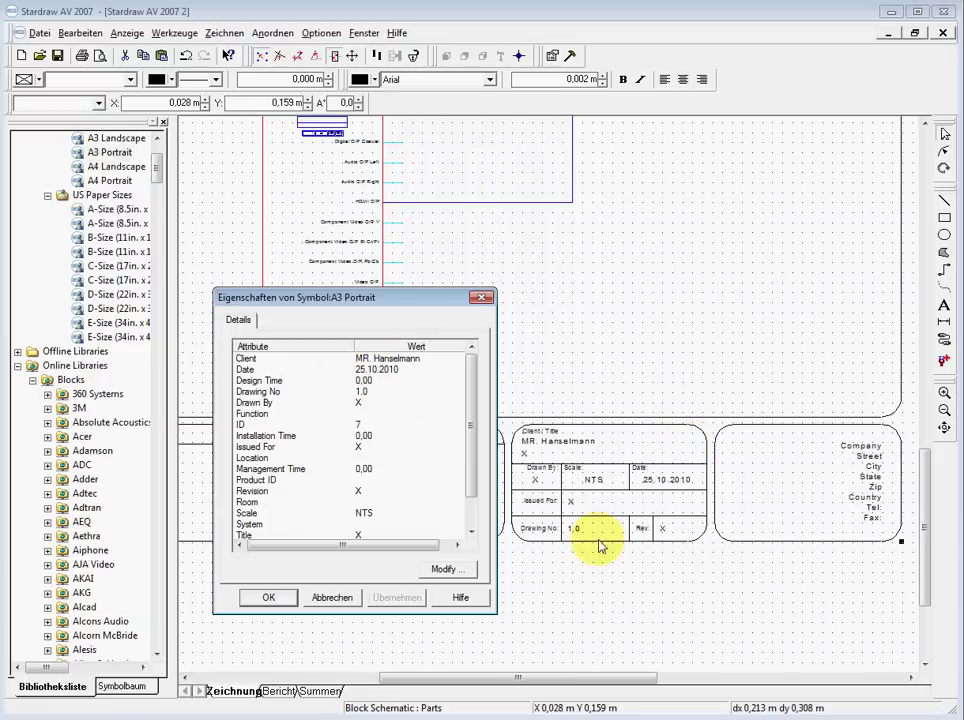
Set Drawn By to the drafter's initials and Issued For to COMM-TEC
{"action": "left_click", "coordinate": [360, 402]}
{"action": "type", "text": "SMR"}
{"action": "key", "text": "Return"}
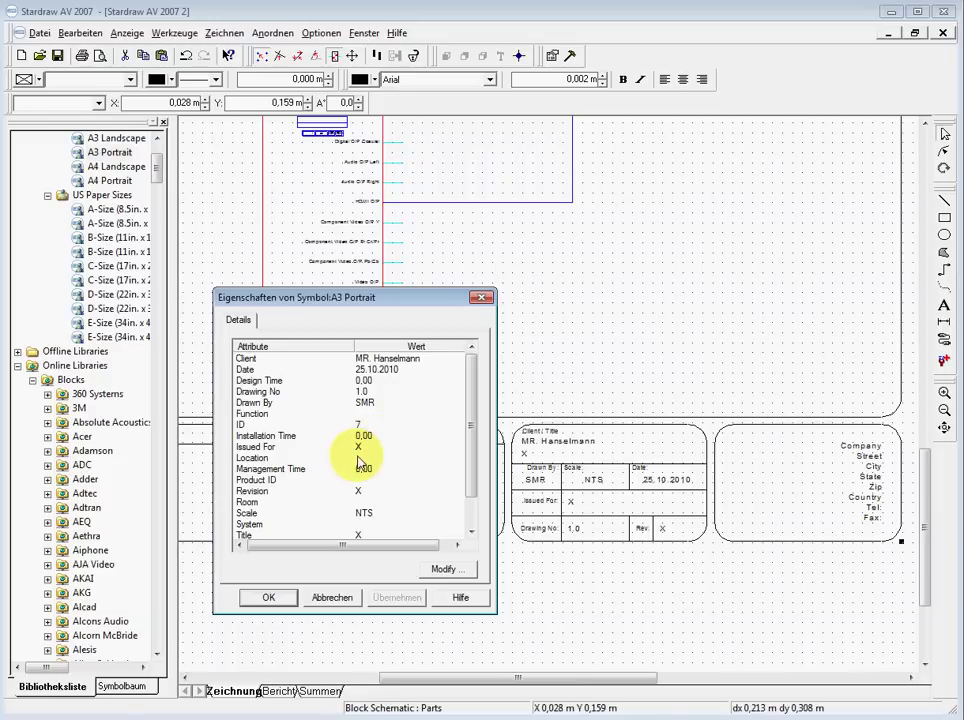
{"action": "left_click", "coordinate": [366, 449]}
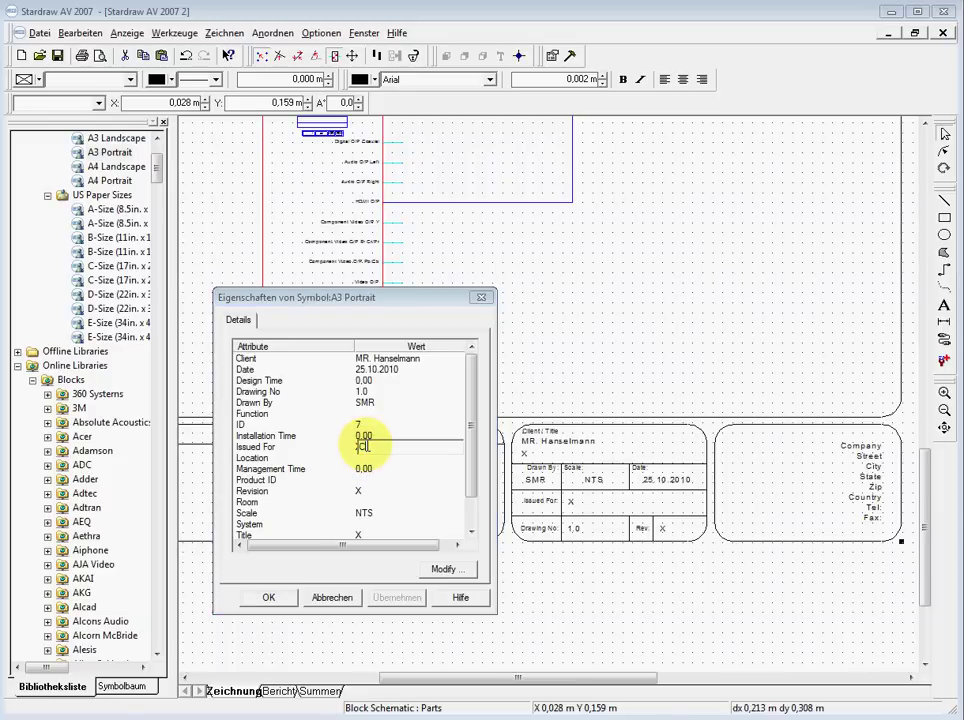
{"action": "type", "text": "COMM-TEC"}
{"action": "key", "text": "Return"}
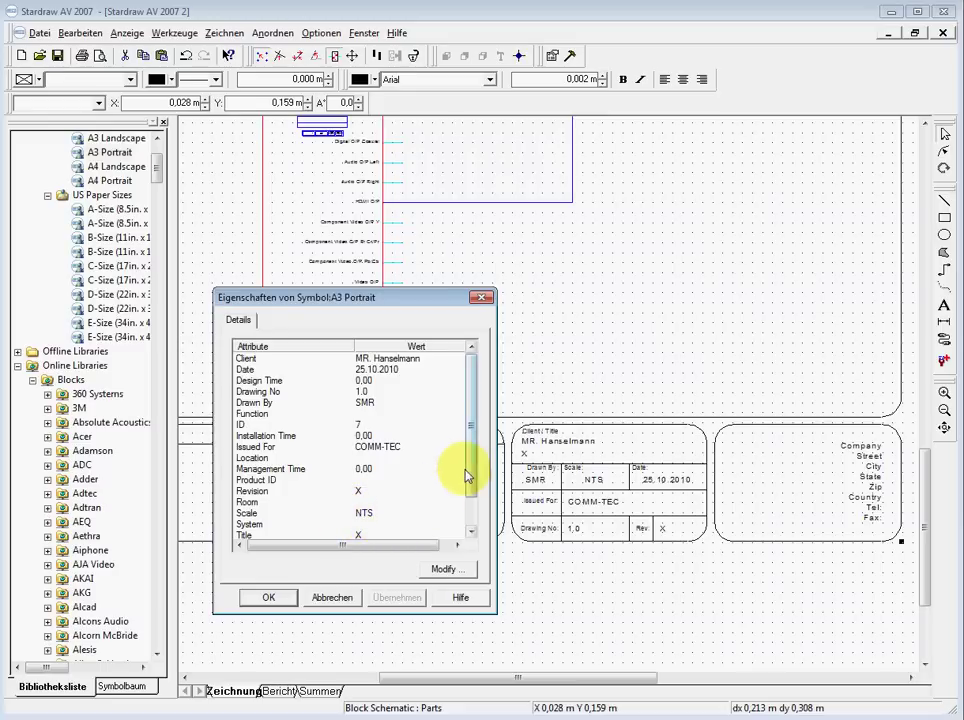
Set the Title to Demoroom and apply the title block changes
{"action": "left_click_drag", "start_coordinate": [467, 473], "coordinate": [477, 510]}
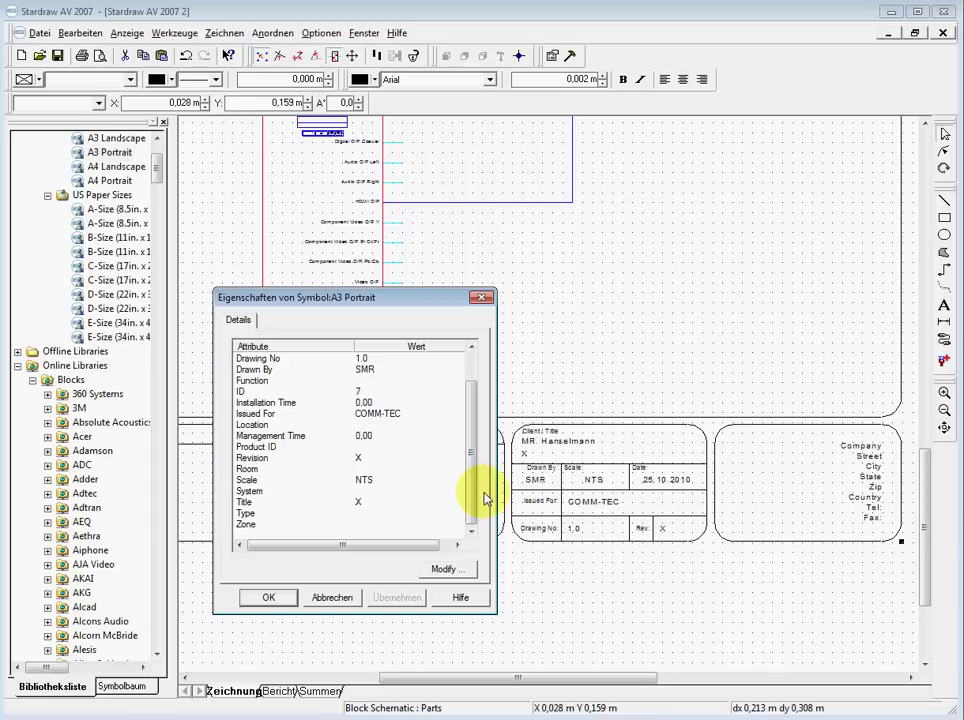
{"action": "left_click", "coordinate": [362, 503]}
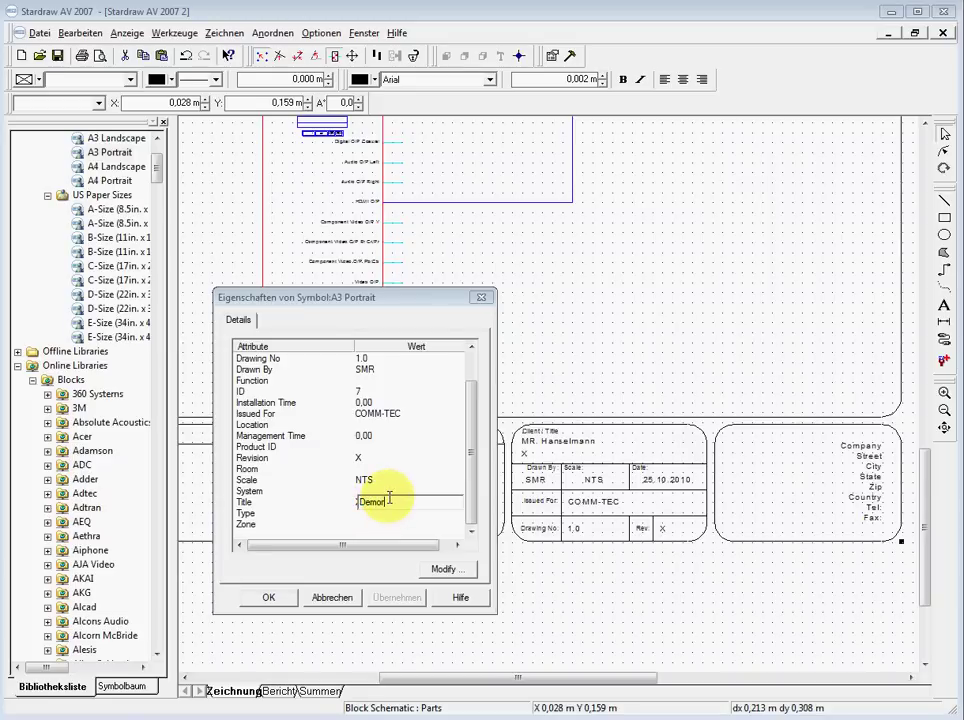
{"action": "type", "text": "Demoroom"}
{"action": "key", "text": "Return"}
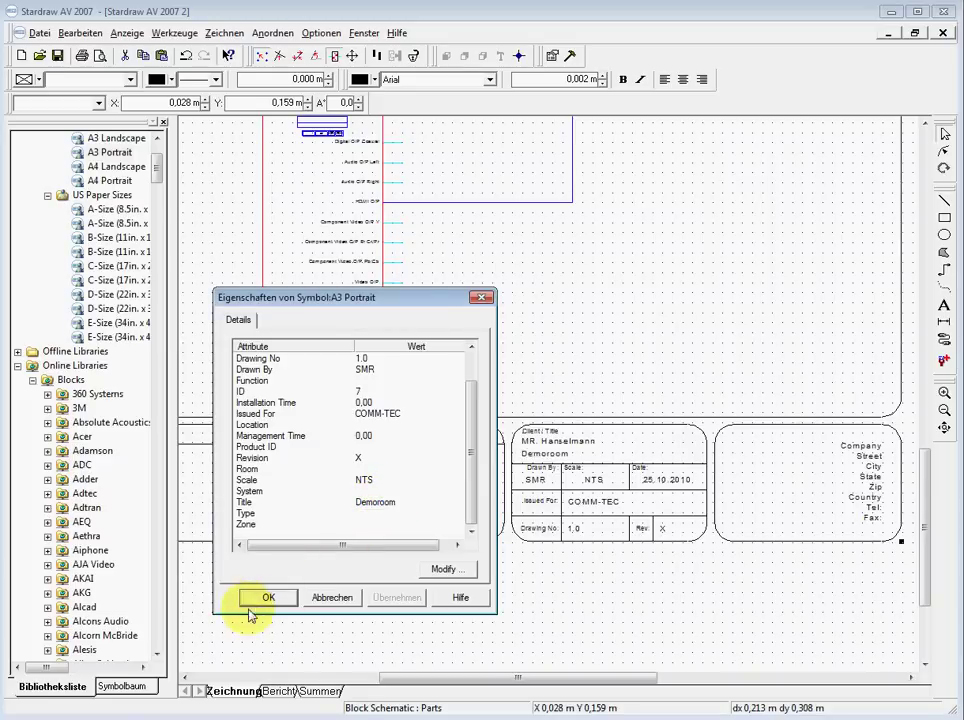
{"action": "left_click", "coordinate": [258, 600]}
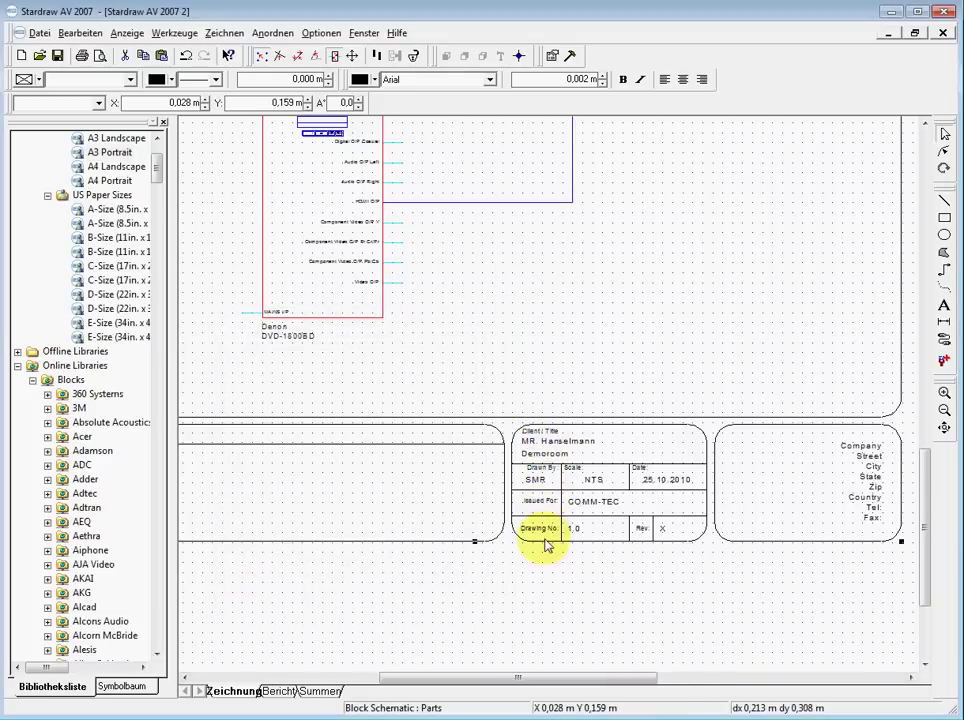
Nudge the title block down one grid step and toggle the drawing's lock state
{"action": "left_click", "coordinate": [340, 366]}
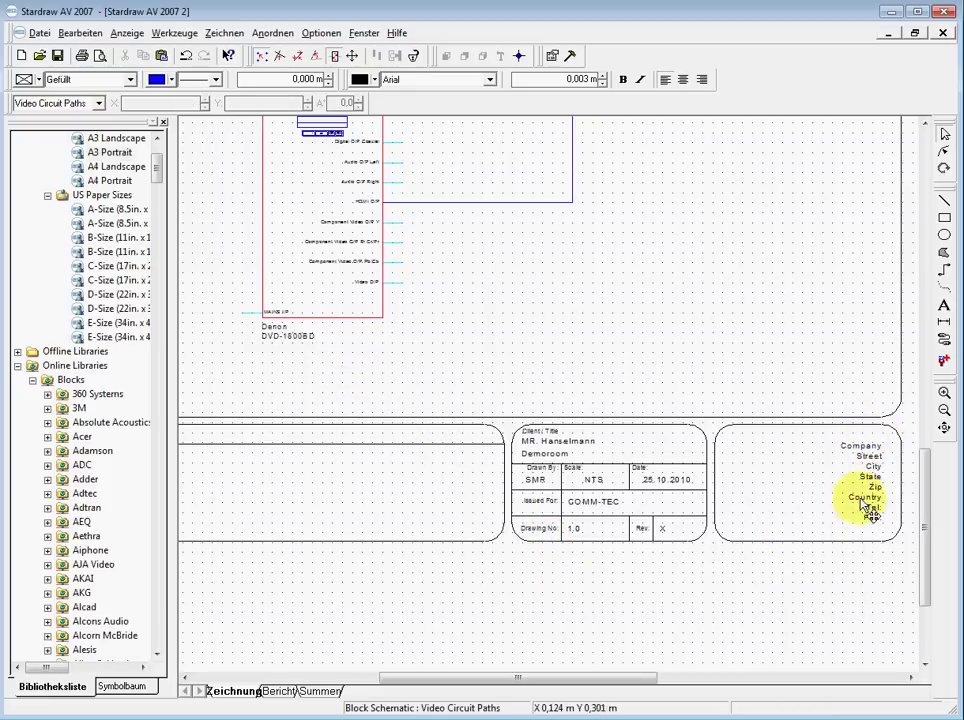
{"action": "left_click", "coordinate": [870, 472]}
{"action": "mouse_move", "coordinate": [873, 474]}
{"action": "left_mouse_down"}
{"action": "mouse_move", "coordinate": [877, 488]}
{"action": "mouse_move", "coordinate": [863, 462]}
{"action": "mouse_move", "coordinate": [873, 487]}
{"action": "left_mouse_up"}
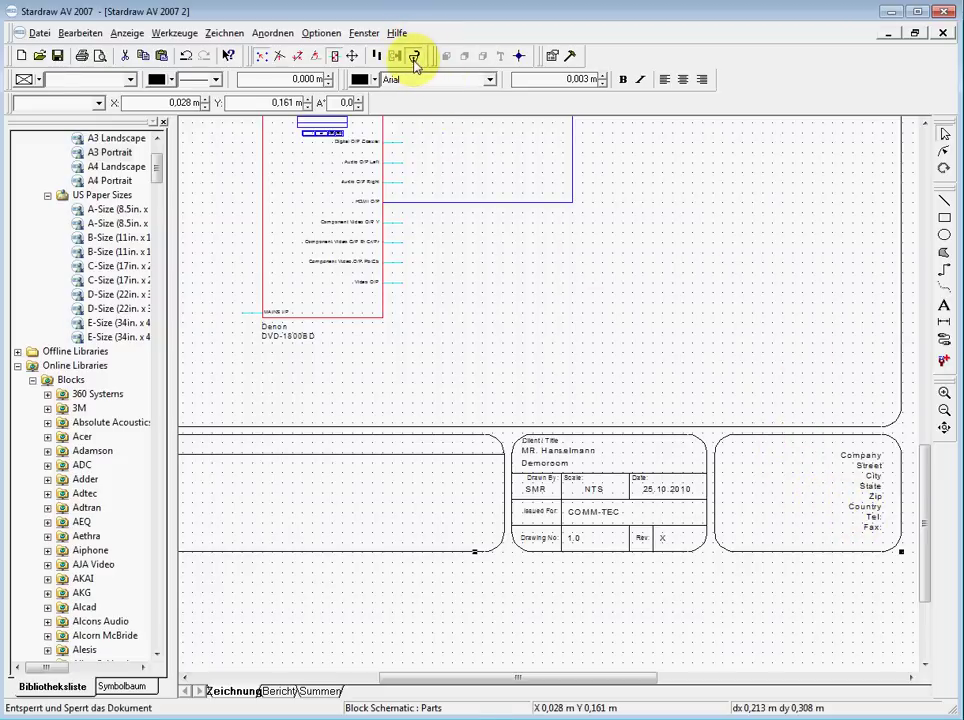
{"action": "left_click", "coordinate": [414, 60]}
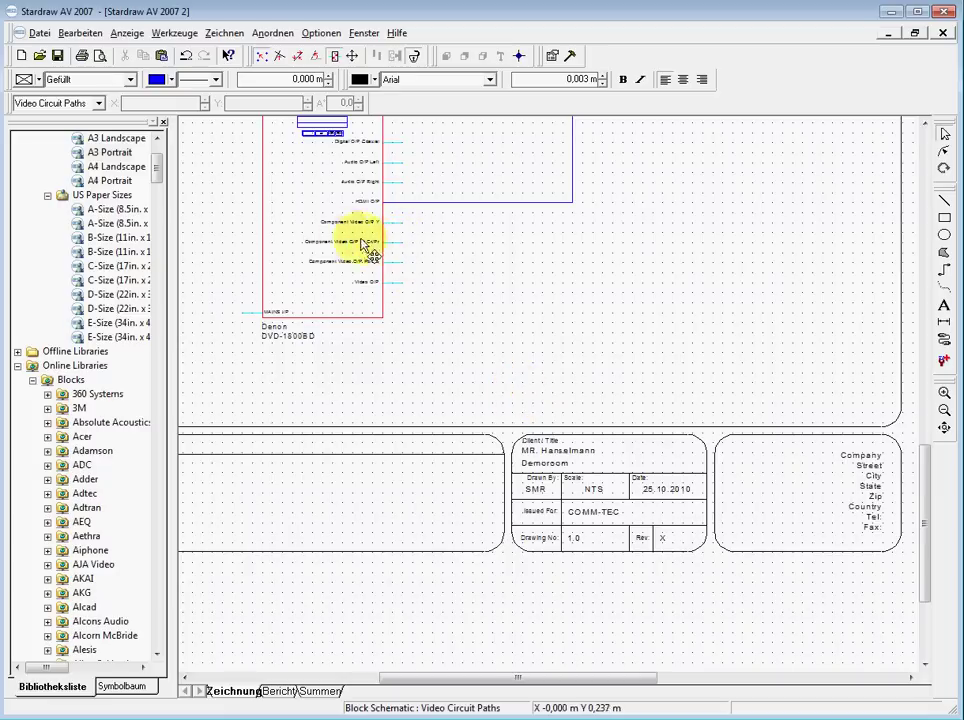
Cut the company address text in the right title cell down to just 'Fax:'
{"action": "left_click", "coordinate": [866, 465]}
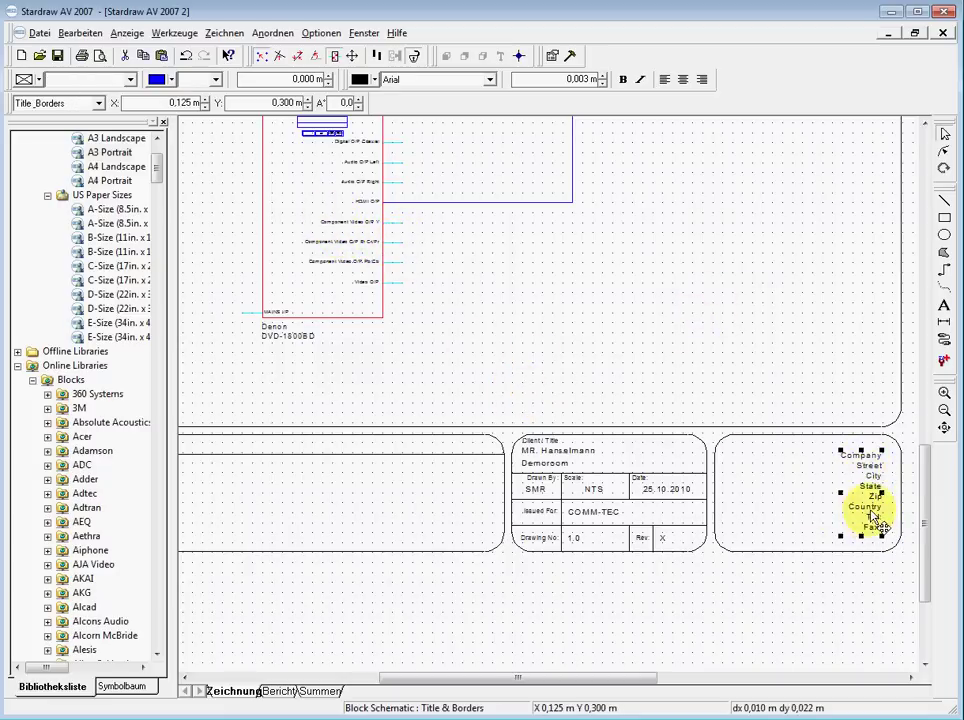
{"action": "double_click", "coordinate": [870, 479]}
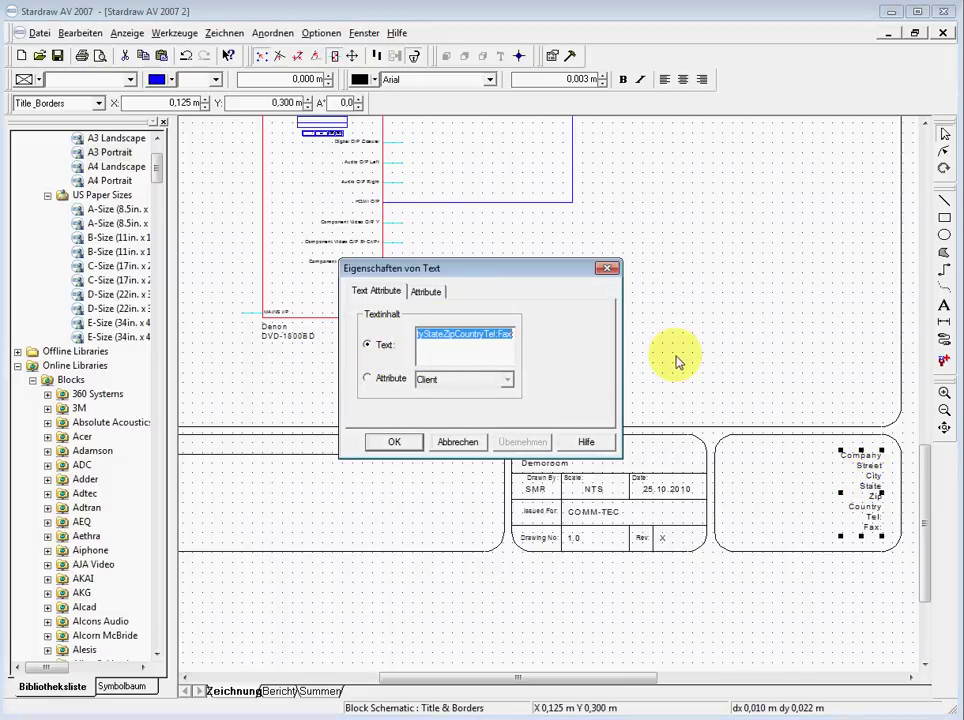
{"action": "key", "text": "Delete"}
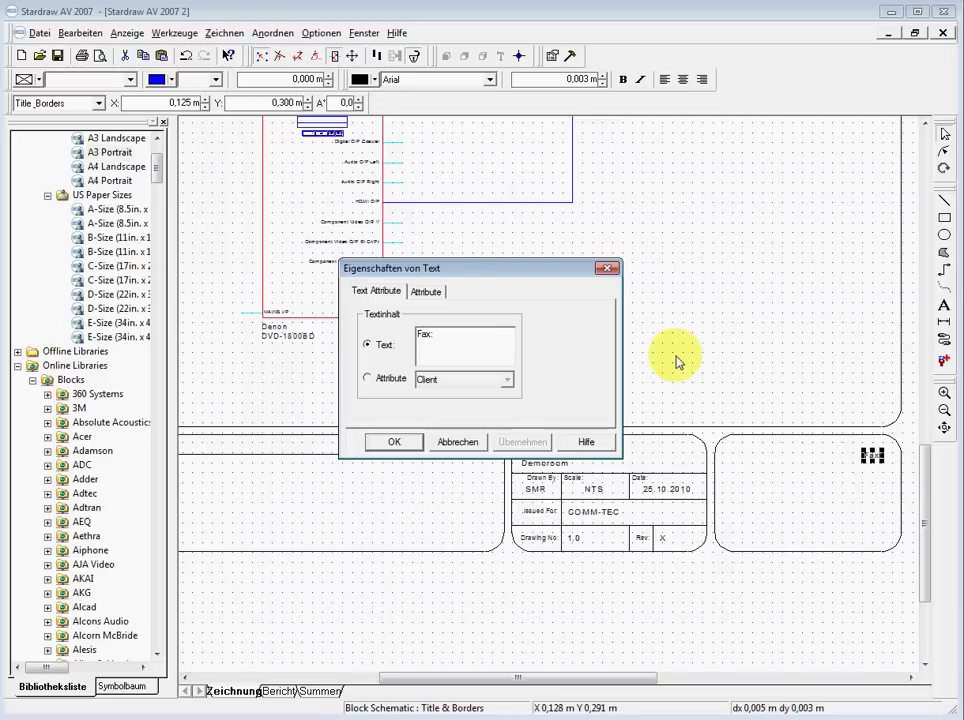
{"action": "left_click", "coordinate": [394, 442]}
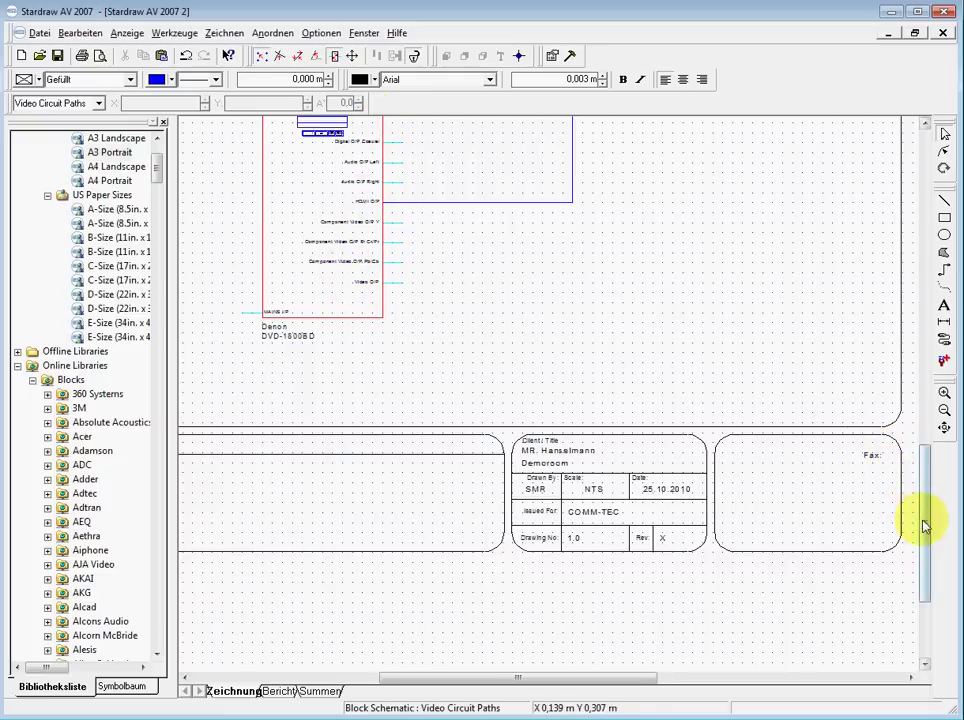
Rename the DVD-1800BD's 'Audio O/P Right' label to 'Optical Link' and toggle the lock
{"action": "mouse_move", "coordinate": [926, 527]}
{"action": "left_mouse_down"}
{"action": "mouse_move", "coordinate": [932, 490]}
{"action": "mouse_move", "coordinate": [912, 478]}
{"action": "left_mouse_up"}
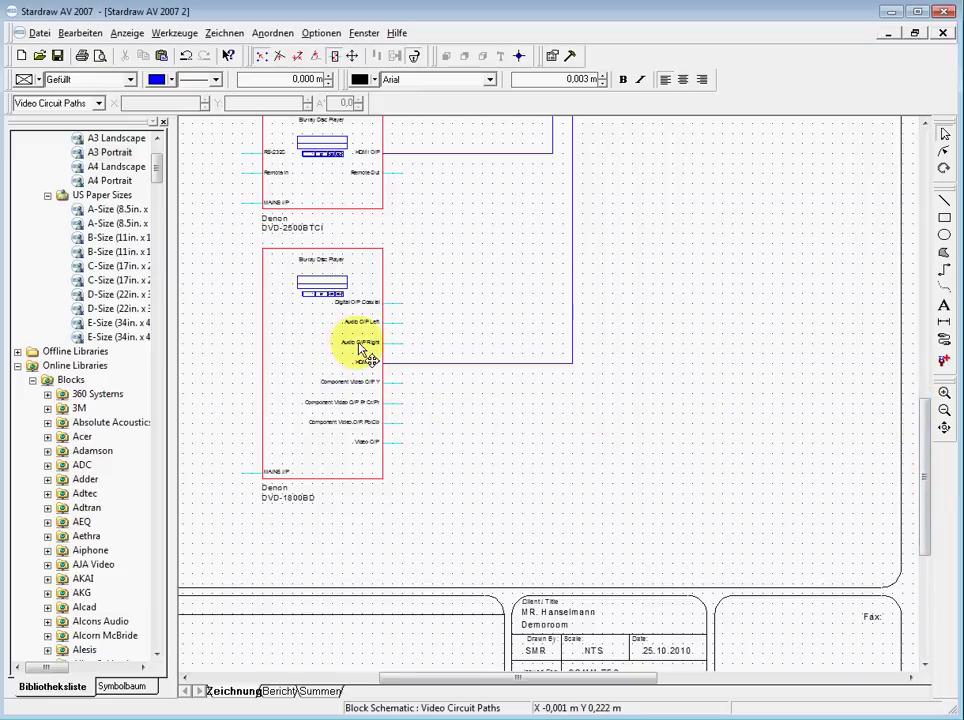
{"action": "scroll", "coordinate": [366, 358], "scroll_direction": "up", "scroll_amount": 3}
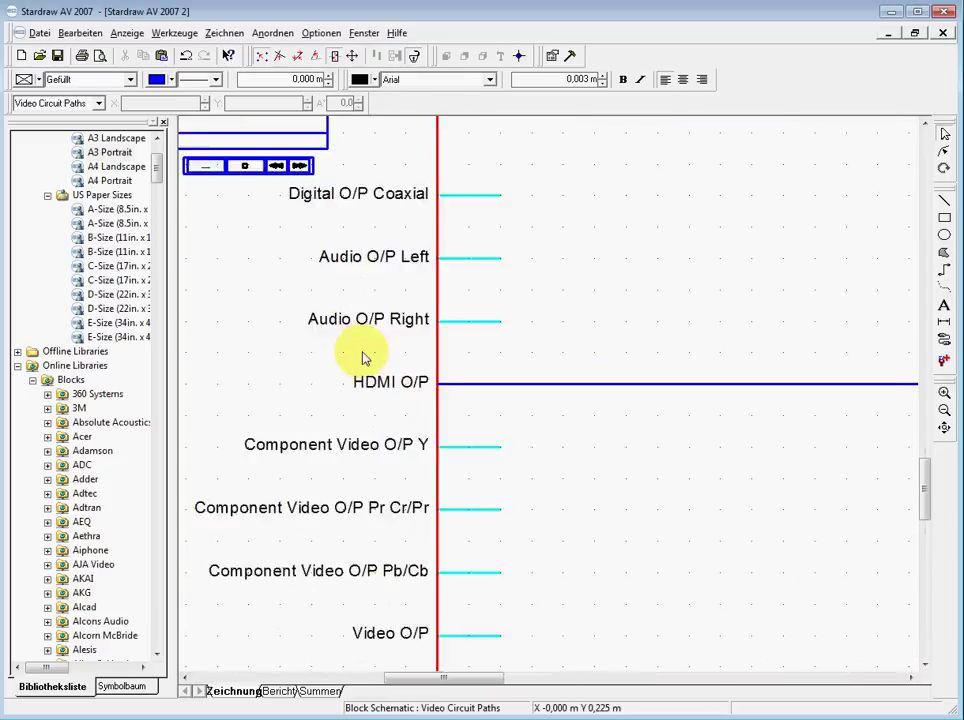
{"action": "scroll", "coordinate": [366, 358], "scroll_direction": "up", "scroll_amount": 1}
{"action": "left_click", "coordinate": [382, 318]}
{"action": "double_click", "coordinate": [385, 318]}
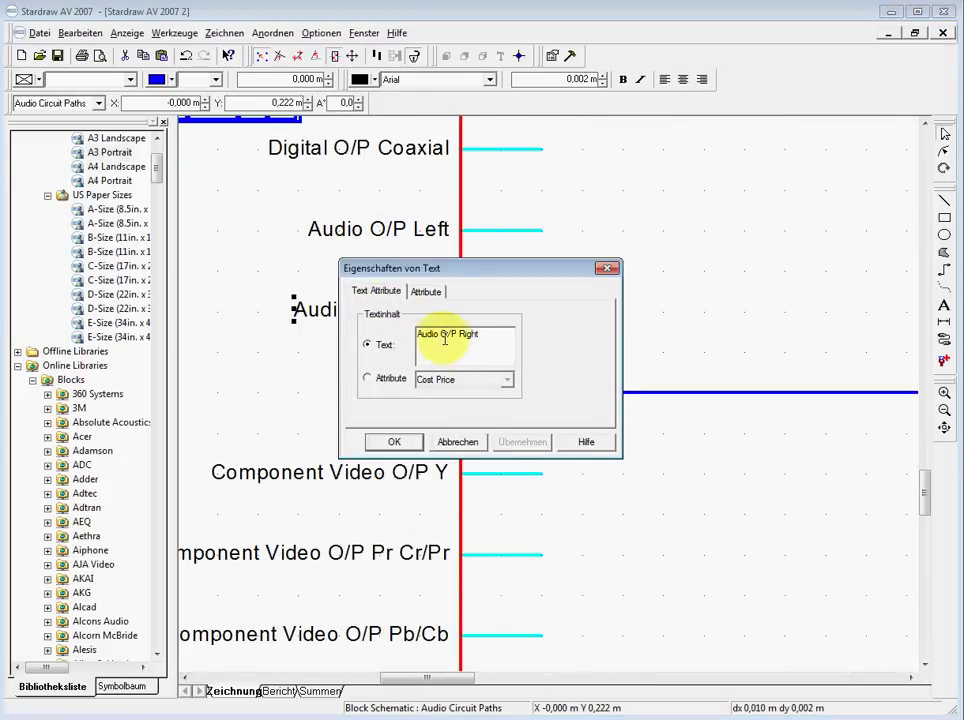
{"action": "left_click_drag", "start_coordinate": [490, 334], "coordinate": [379, 337]}
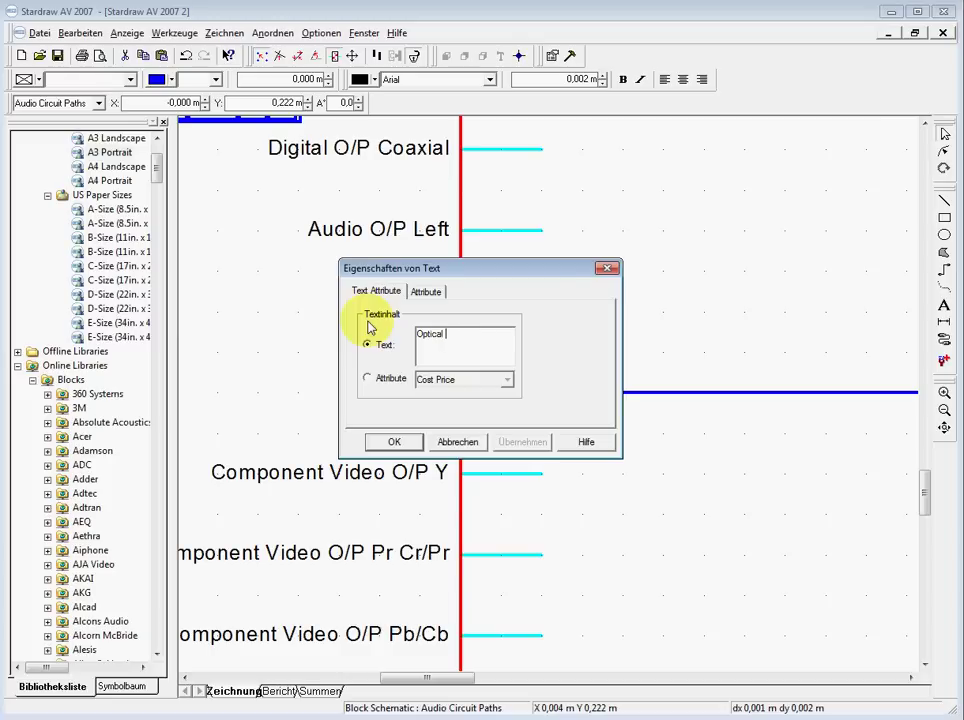
{"action": "left_click", "coordinate": [394, 441]}
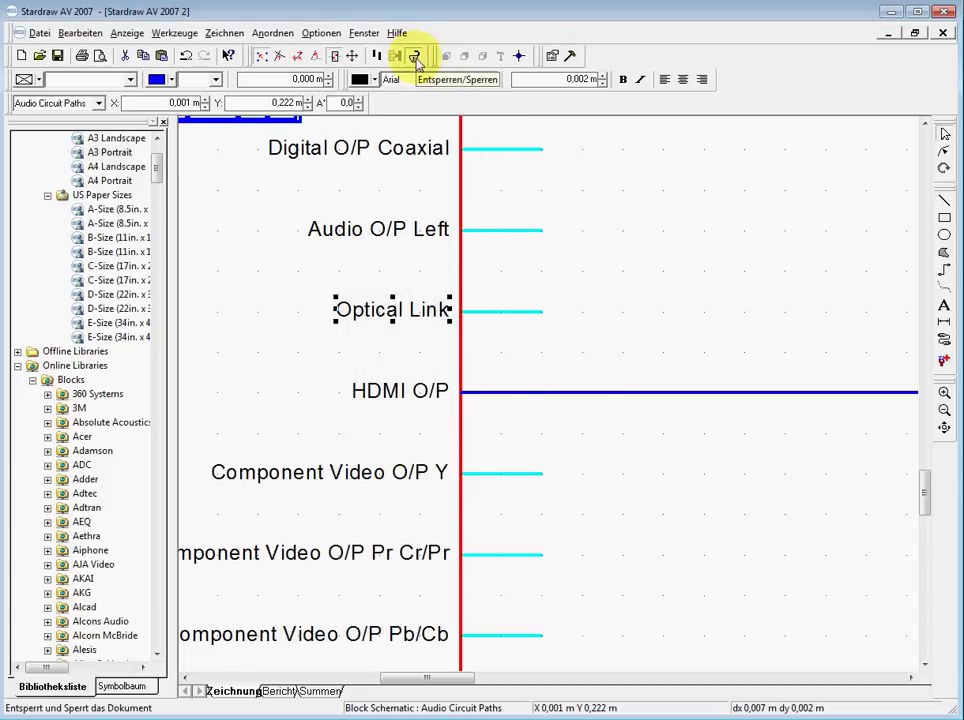
{"action": "left_click", "coordinate": [415, 57]}
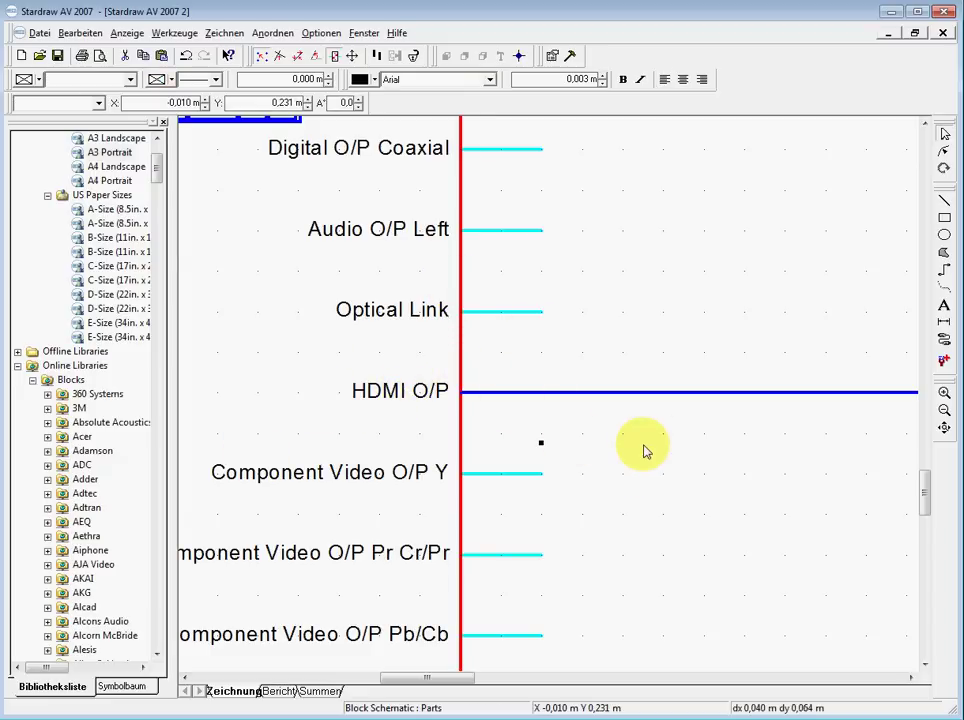
Zoom out so both Denon Blu-ray player blocks are visible and pick the Kabel tool
{"action": "scroll", "coordinate": [609, 357], "scroll_direction": "down", "scroll_amount": 4}
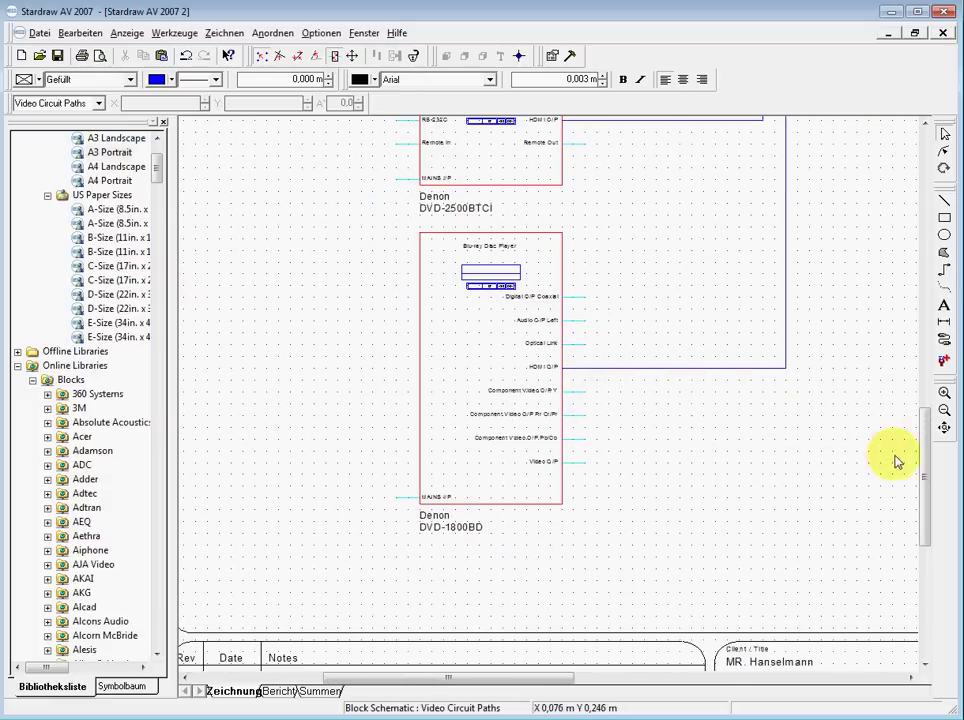
{"action": "mouse_move", "coordinate": [925, 475]}
{"action": "left_mouse_down"}
{"action": "mouse_move", "coordinate": [930, 345]}
{"action": "mouse_move", "coordinate": [916, 455]}
{"action": "left_mouse_up"}
{"action": "scroll", "coordinate": [918, 457], "scroll_direction": "down", "scroll_amount": 3}
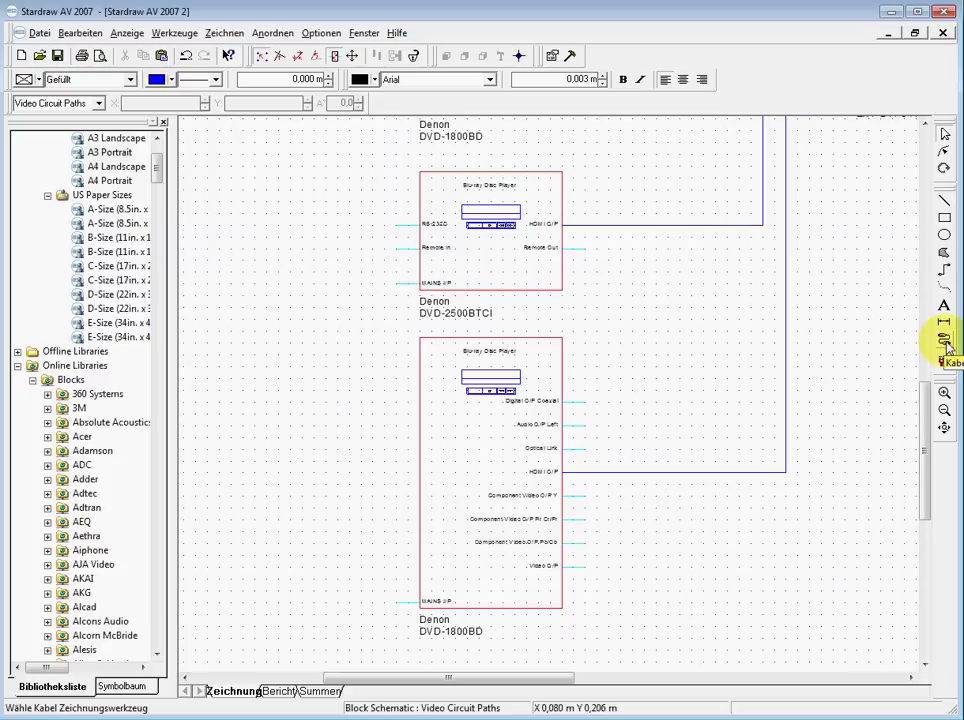
{"action": "left_click", "coordinate": [944, 341]}
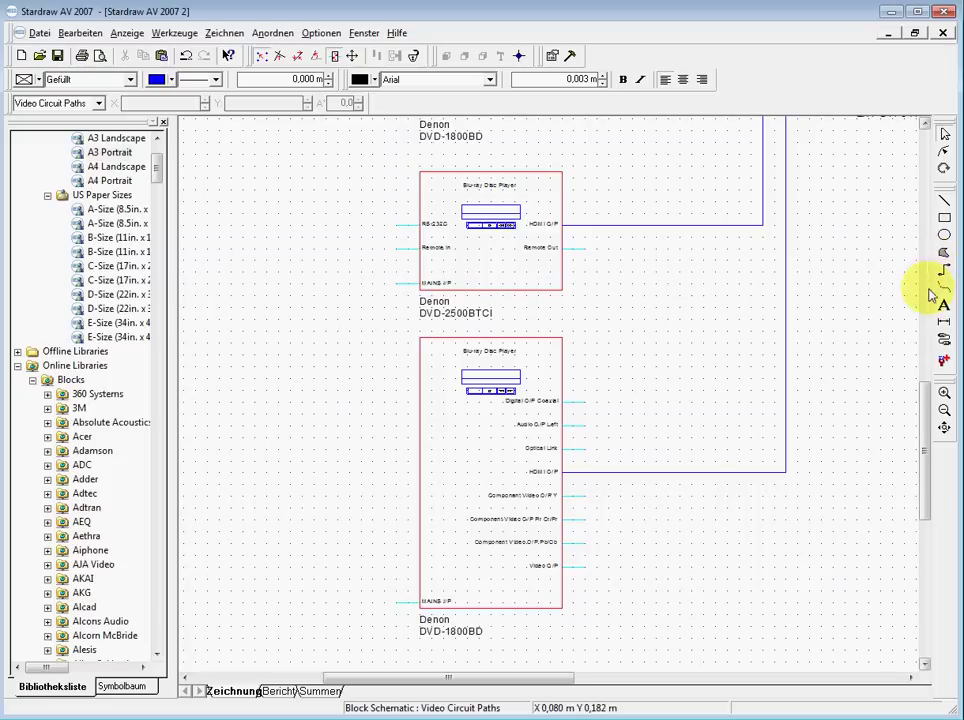
Draw a cable from the DVD-2500BTCI's Remote Out around the lower Denon to Gefen DVI I/P 5
{"action": "left_click", "coordinate": [946, 350]}
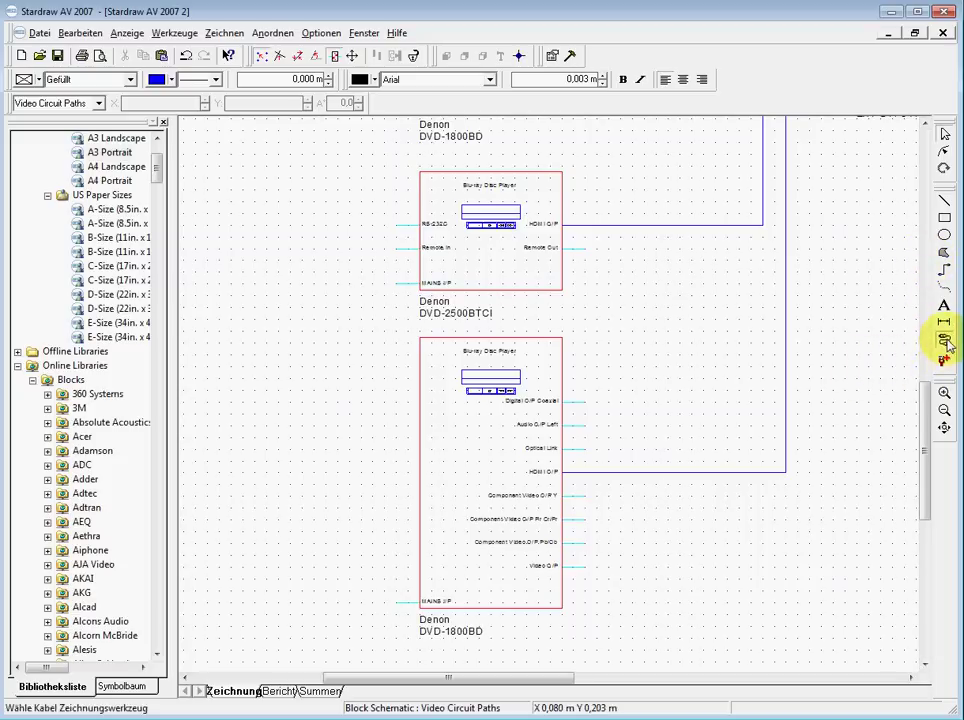
{"action": "left_click", "coordinate": [563, 248]}
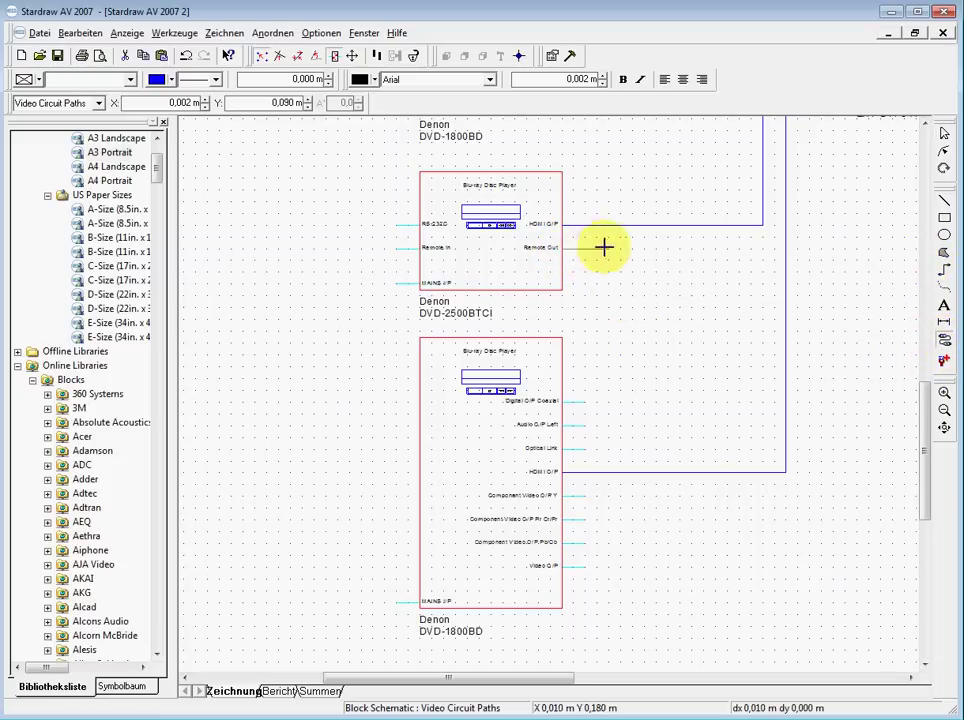
{"action": "left_click", "coordinate": [666, 248]}
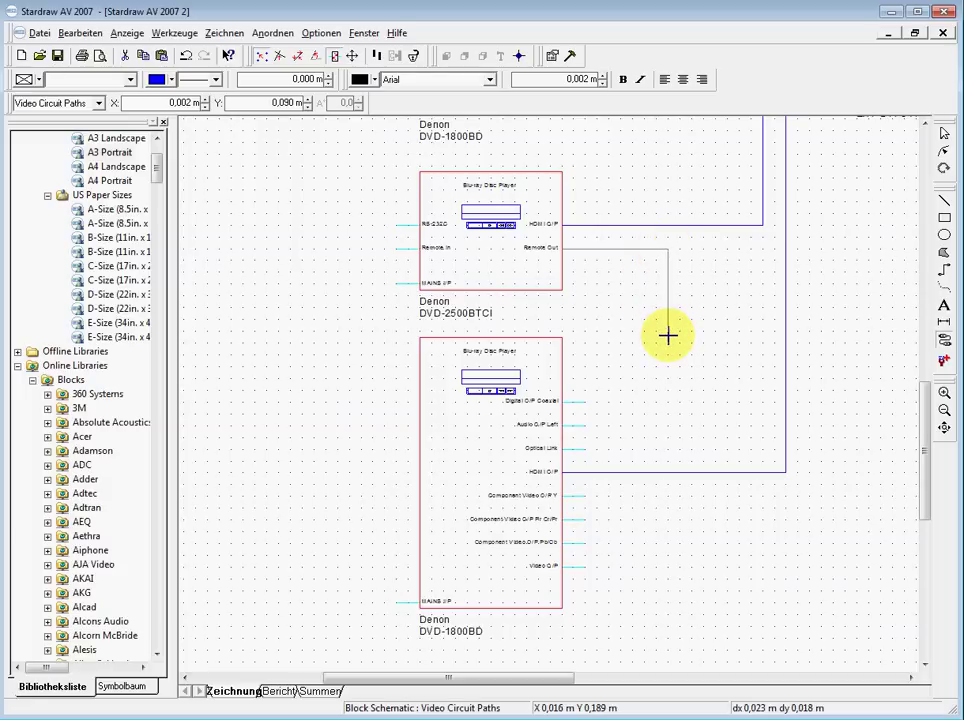
{"action": "left_click", "coordinate": [666, 330]}
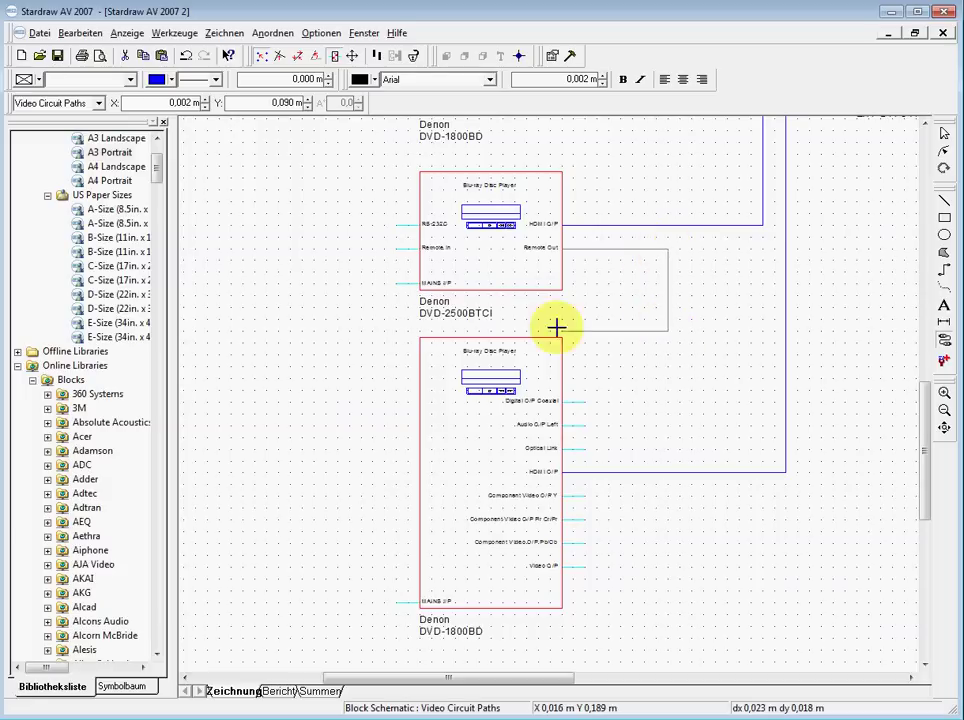
{"action": "left_click", "coordinate": [359, 331]}
{"action": "left_click", "coordinate": [364, 657]}
{"action": "left_click", "coordinate": [836, 657]}
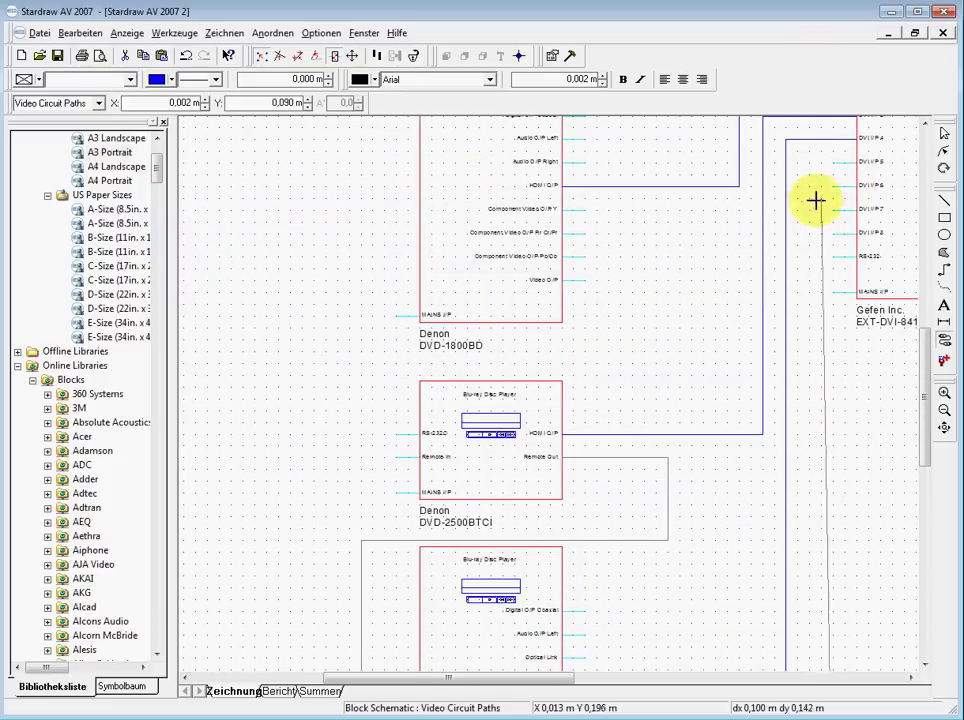
{"action": "left_click", "coordinate": [810, 163]}
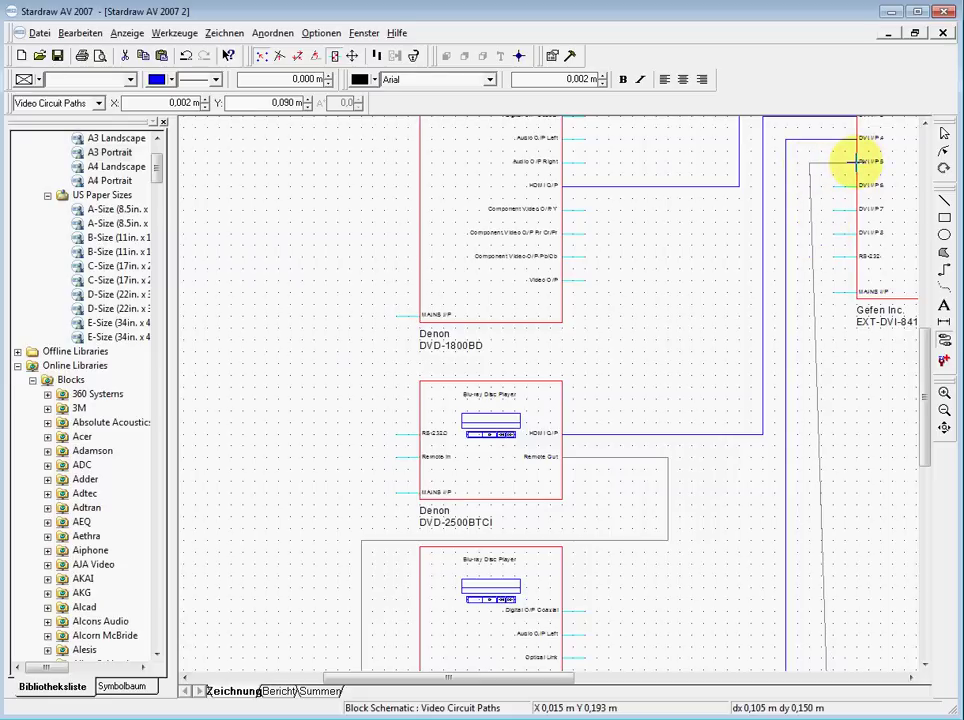
{"action": "left_click", "coordinate": [855, 161]}
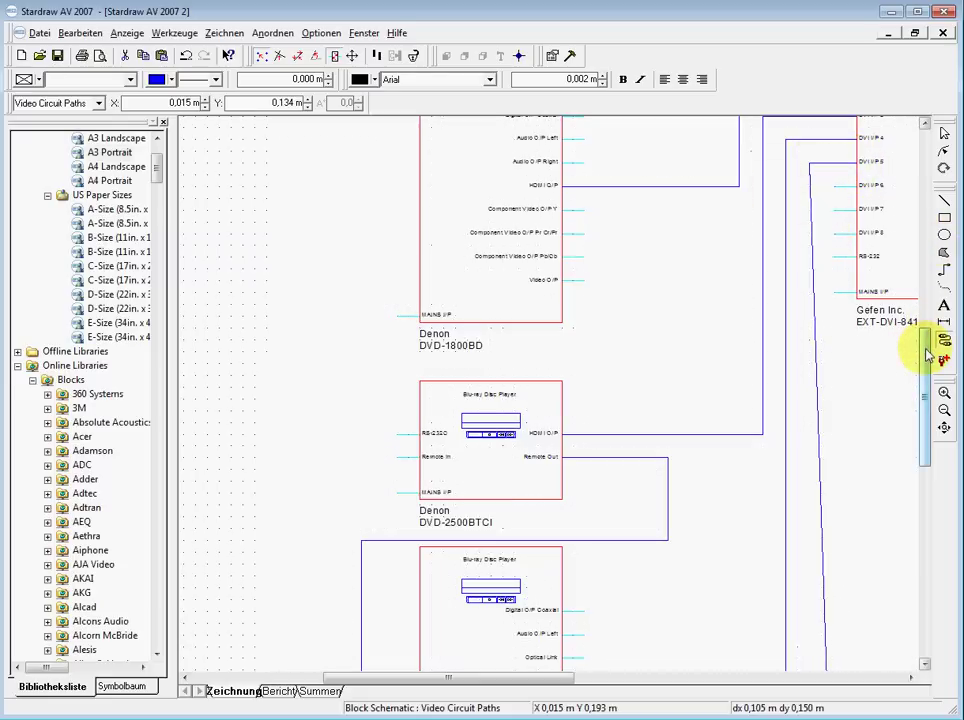
Shift the new cable's right vertical run slightly left to tidy its route
{"action": "left_click_drag", "start_coordinate": [928, 355], "coordinate": [930, 466]}
{"action": "left_click", "coordinate": [944, 150]}
{"action": "left_click", "coordinate": [832, 466]}
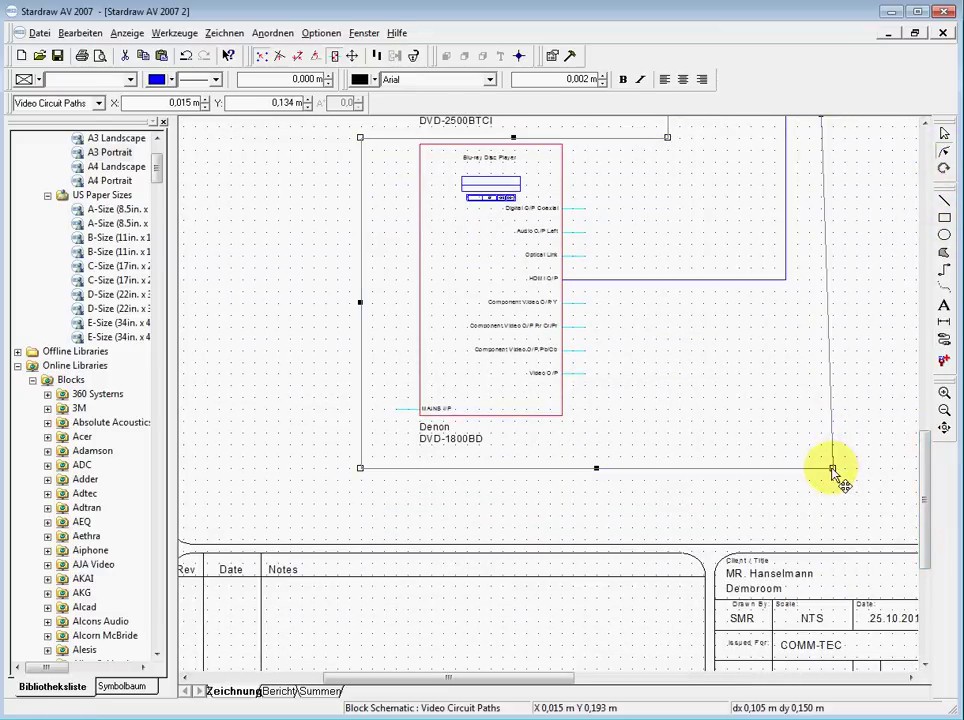
{"action": "left_click_drag", "start_coordinate": [832, 466], "coordinate": [808, 467]}
{"action": "scroll", "coordinate": [708, 393], "scroll_direction": "down", "scroll_amount": 4}
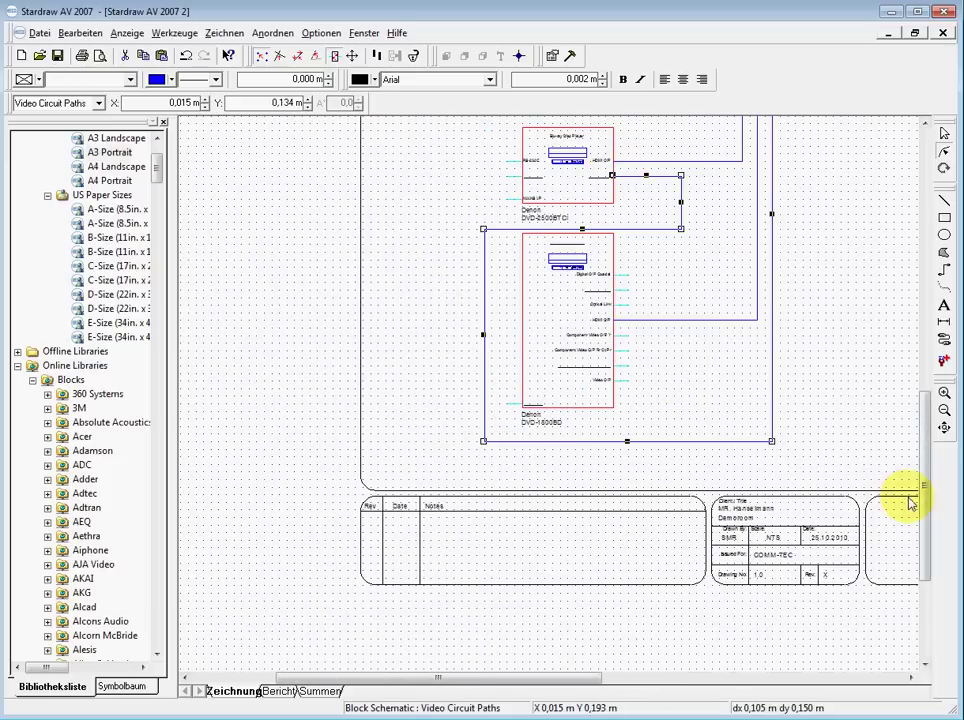
{"action": "mouse_move", "coordinate": [927, 519]}
{"action": "left_mouse_down"}
{"action": "mouse_move", "coordinate": [920, 322]}
{"action": "mouse_move", "coordinate": [925, 352]}
{"action": "mouse_move", "coordinate": [910, 405]}
{"action": "mouse_move", "coordinate": [918, 428]}
{"action": "mouse_move", "coordinate": [905, 442]}
{"action": "left_mouse_up"}
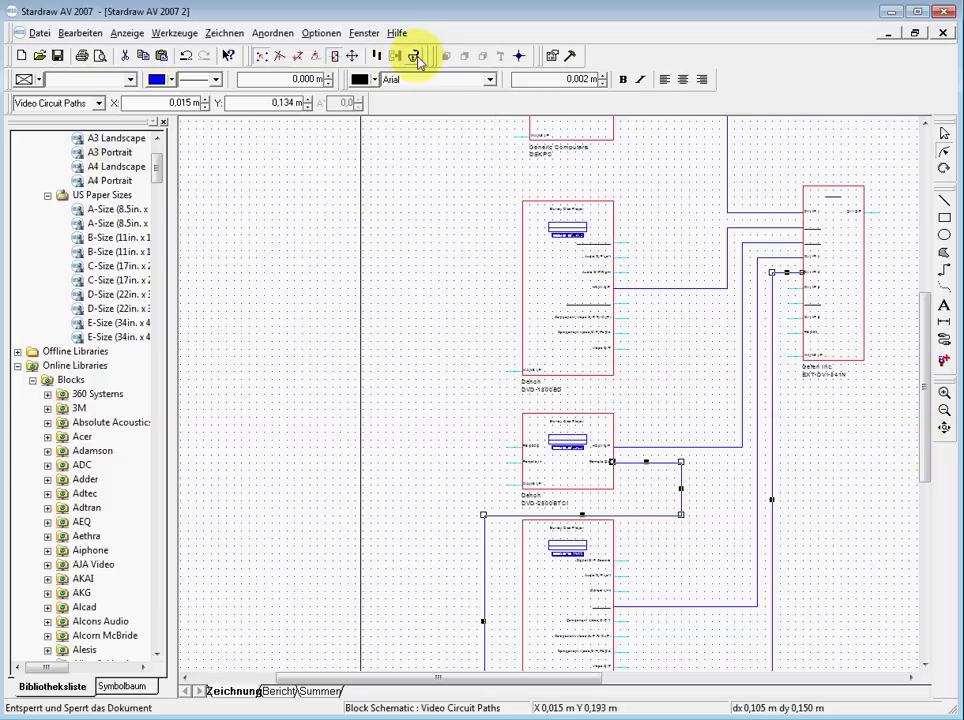
Enable Symbole skalieren, then inspect the middle player's cable and the one looping around the lower player
{"action": "left_click", "coordinate": [322, 33]}
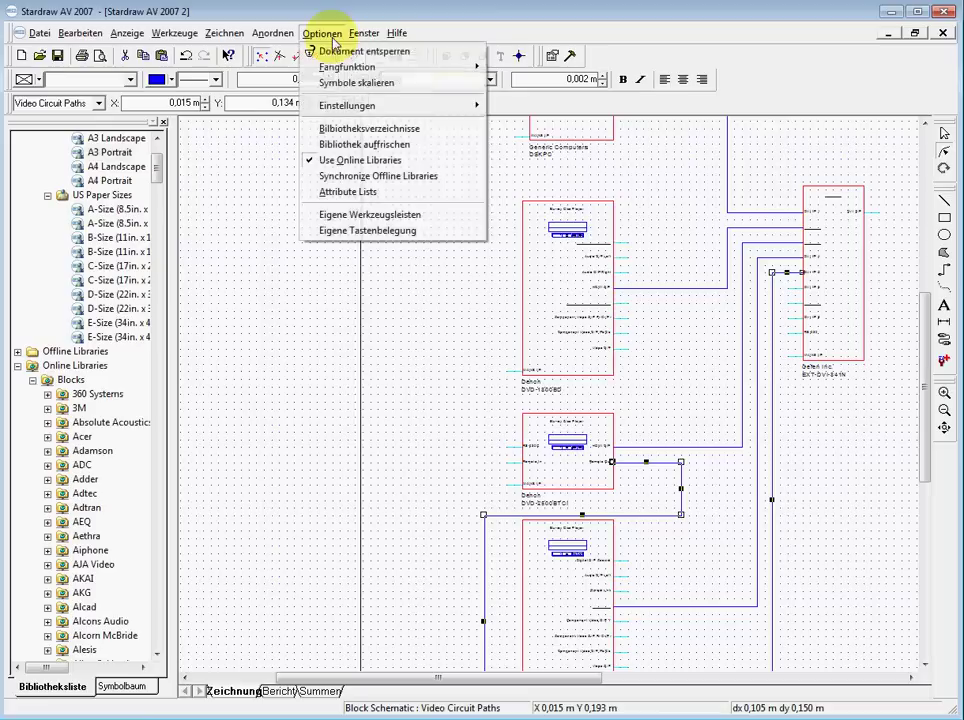
{"action": "left_click", "coordinate": [380, 85]}
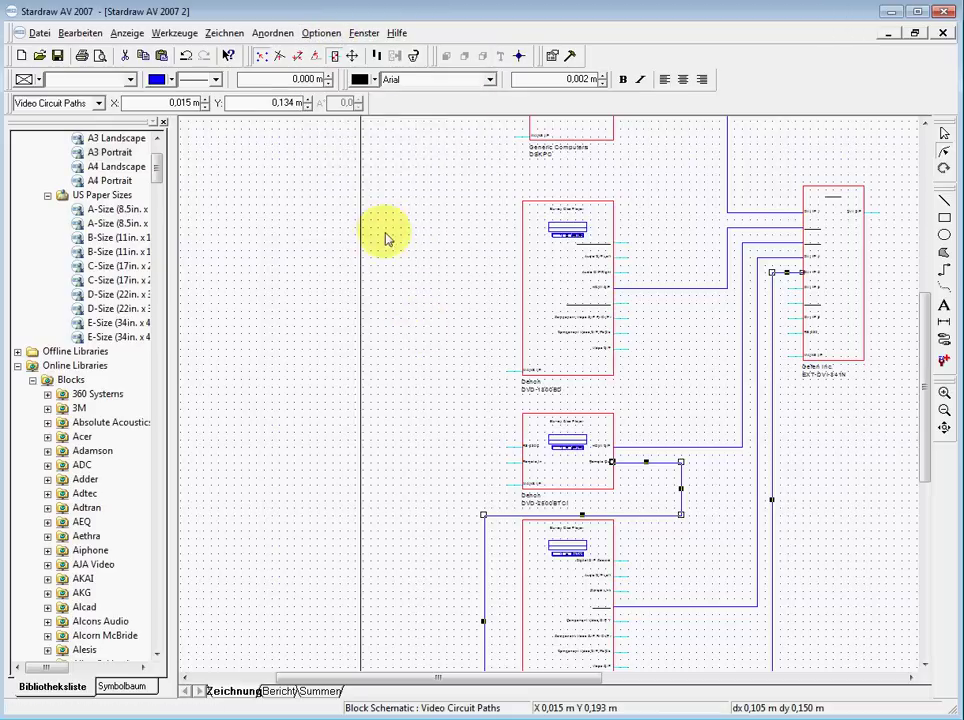
{"action": "scroll", "coordinate": [405, 258], "scroll_direction": "down", "scroll_amount": 4}
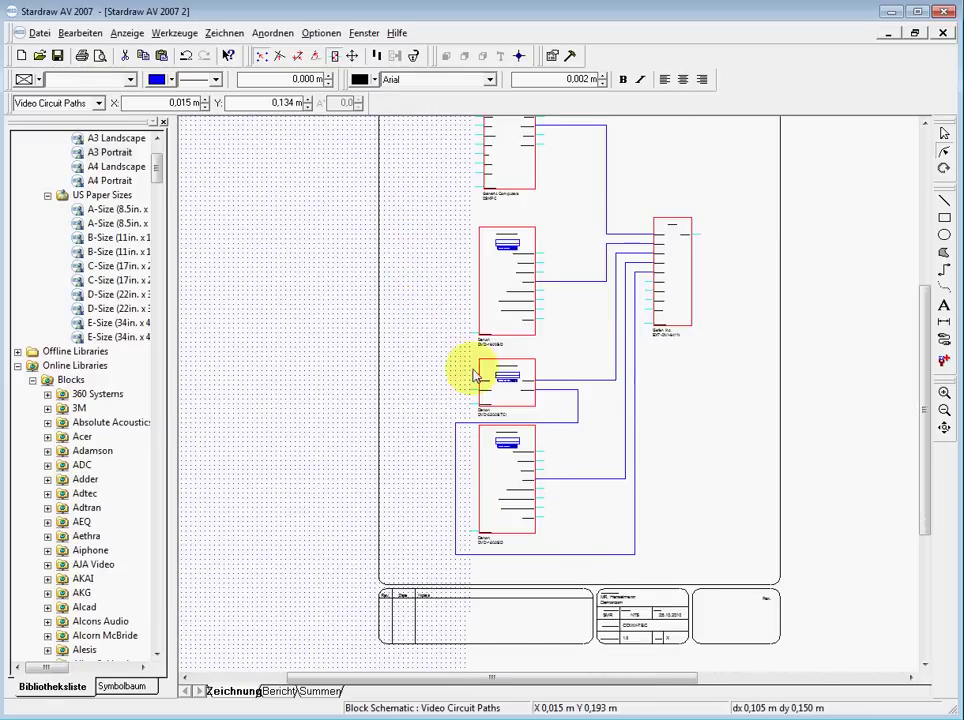
{"action": "left_click", "coordinate": [577, 400]}
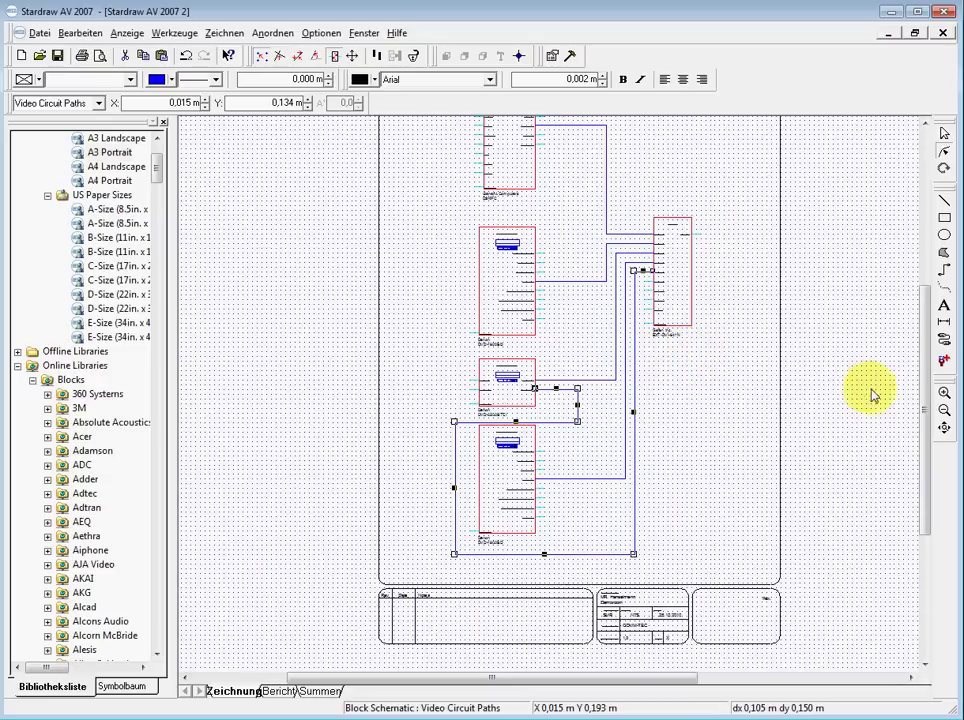
{"action": "mouse_move", "coordinate": [925, 432]}
{"action": "left_mouse_down"}
{"action": "mouse_move", "coordinate": [931, 364]}
{"action": "mouse_move", "coordinate": [932, 402]}
{"action": "mouse_move", "coordinate": [945, 410]}
{"action": "left_mouse_up"}
{"action": "left_click", "coordinate": [556, 454]}
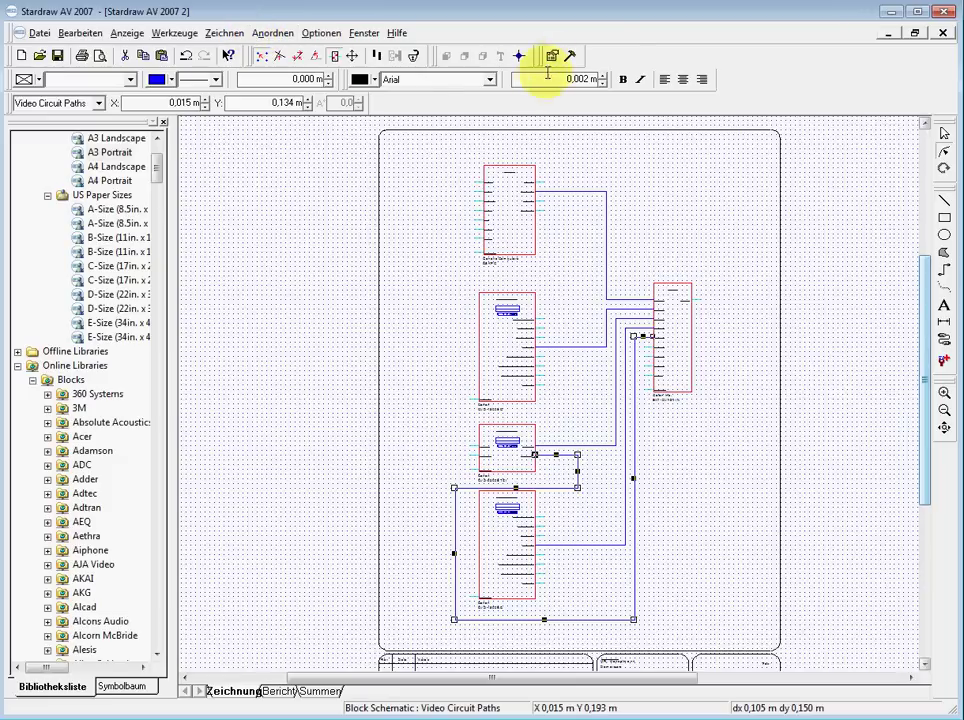
{"action": "left_click", "coordinate": [274, 34]}
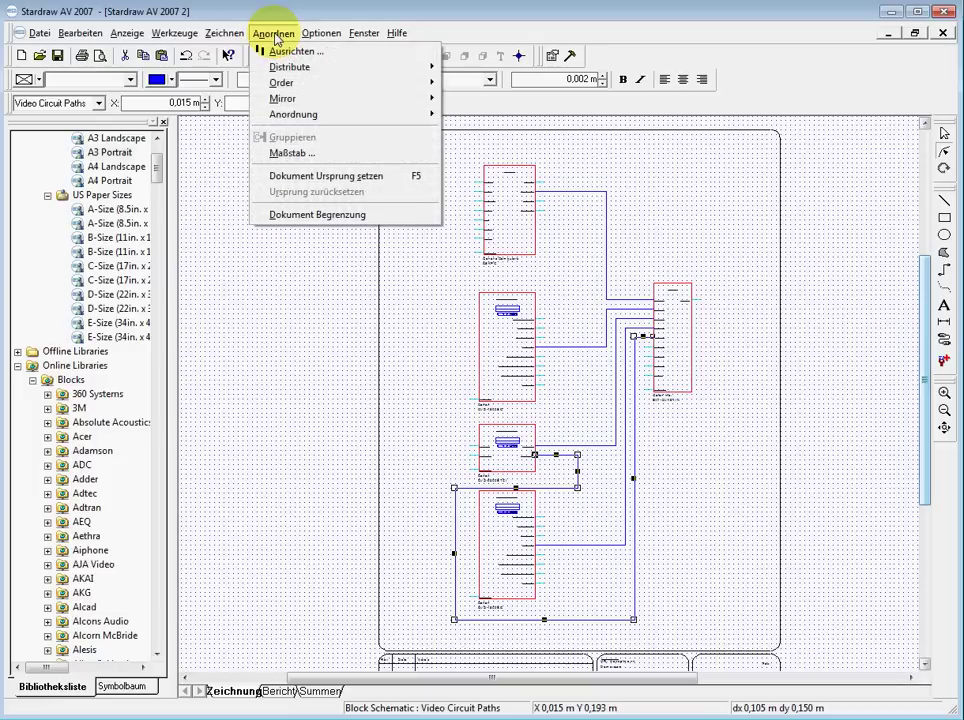
{"action": "mouse_move", "coordinate": [228, 33]}
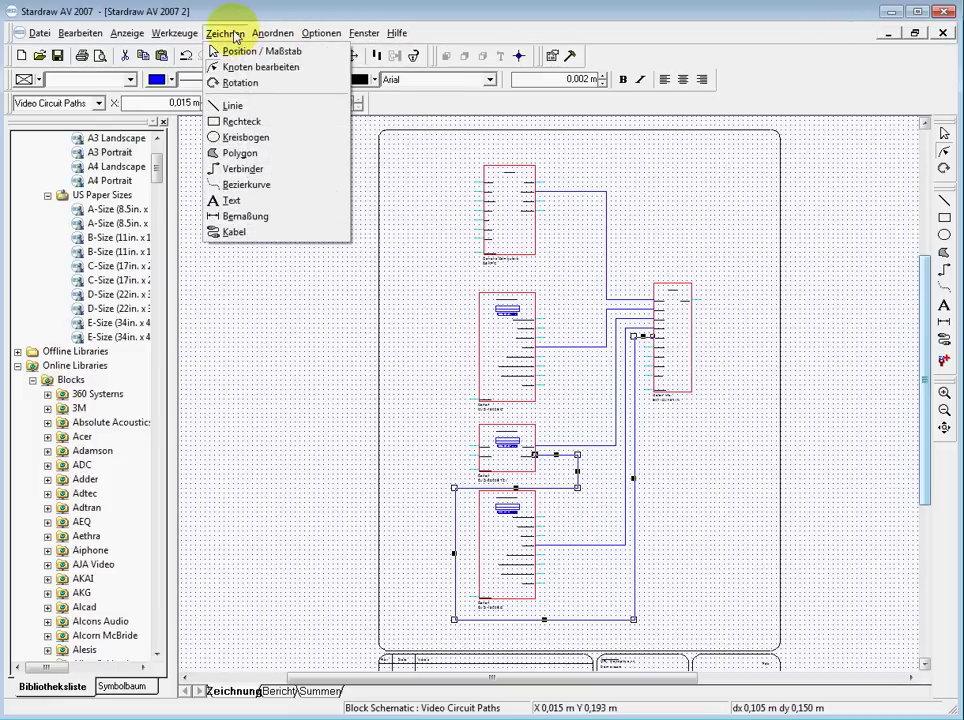
{"action": "mouse_move", "coordinate": [183, 38]}
{"action": "mouse_move", "coordinate": [185, 72]}
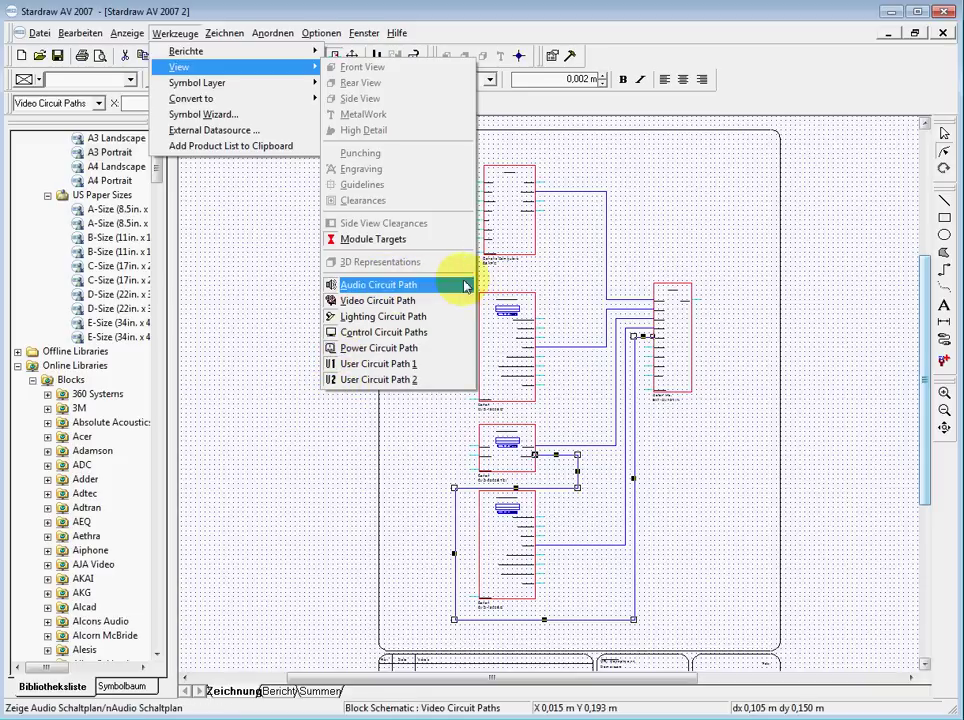
{"action": "left_click", "coordinate": [345, 302]}
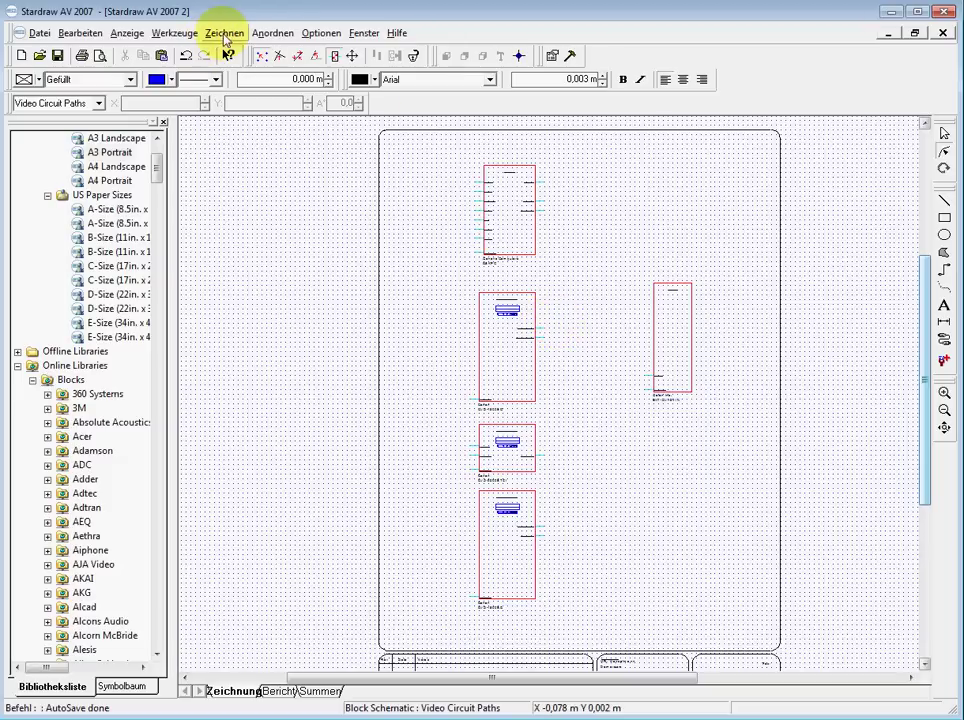
{"action": "left_click", "coordinate": [118, 35]}
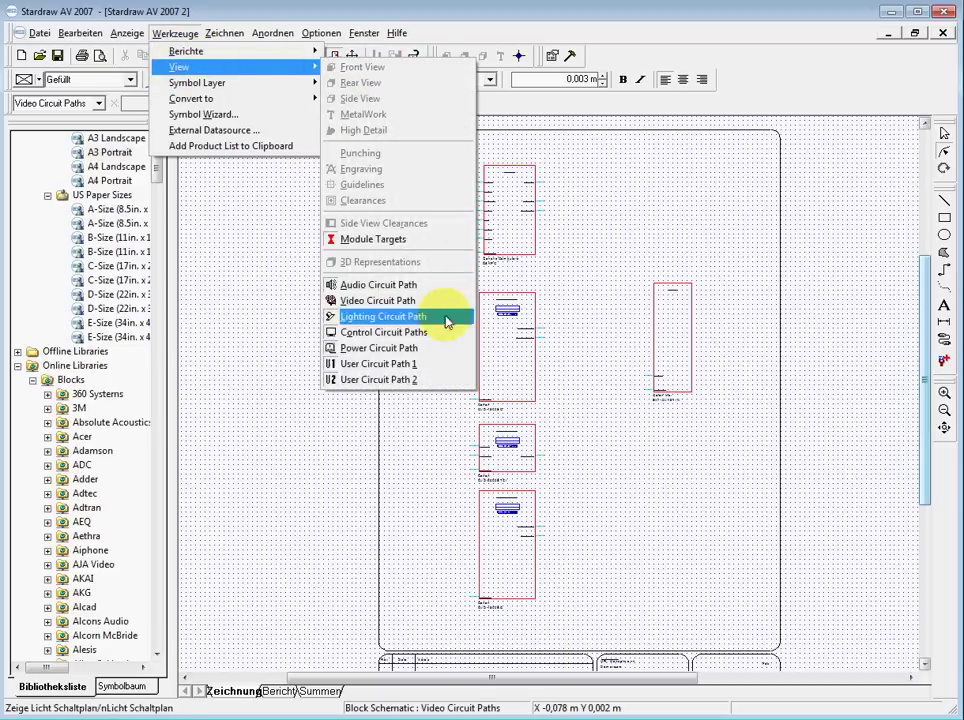
{"action": "left_click", "coordinate": [372, 300]}
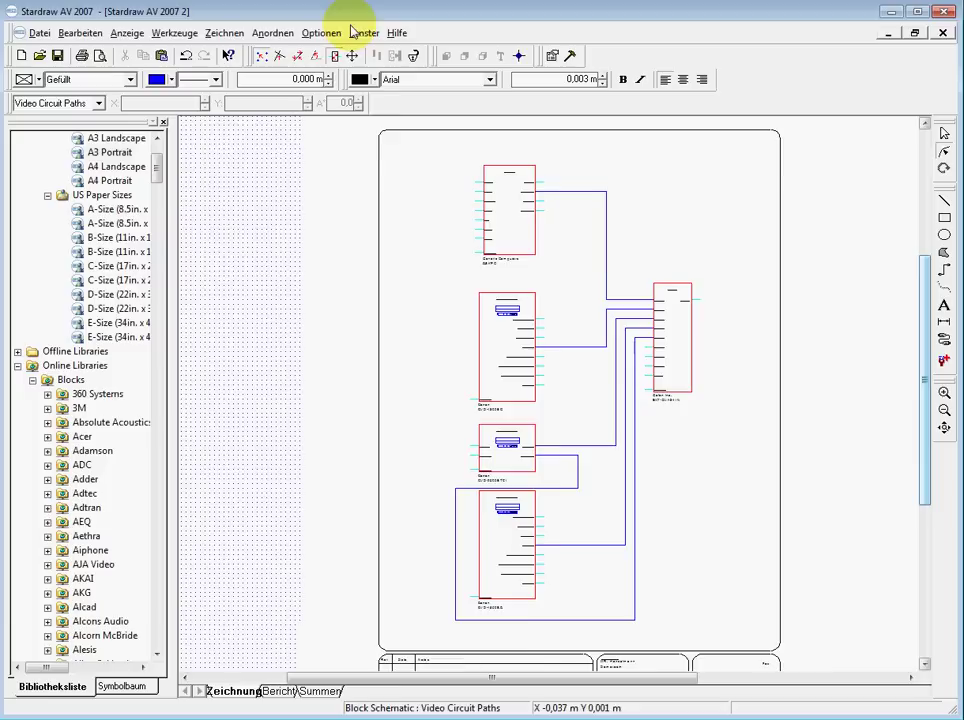
Open Optionen > Eigene Werkzeugleisten and browse the Befehle categories for the schematic toggles
{"action": "left_click", "coordinate": [366, 33]}
{"action": "mouse_move", "coordinate": [333, 38]}
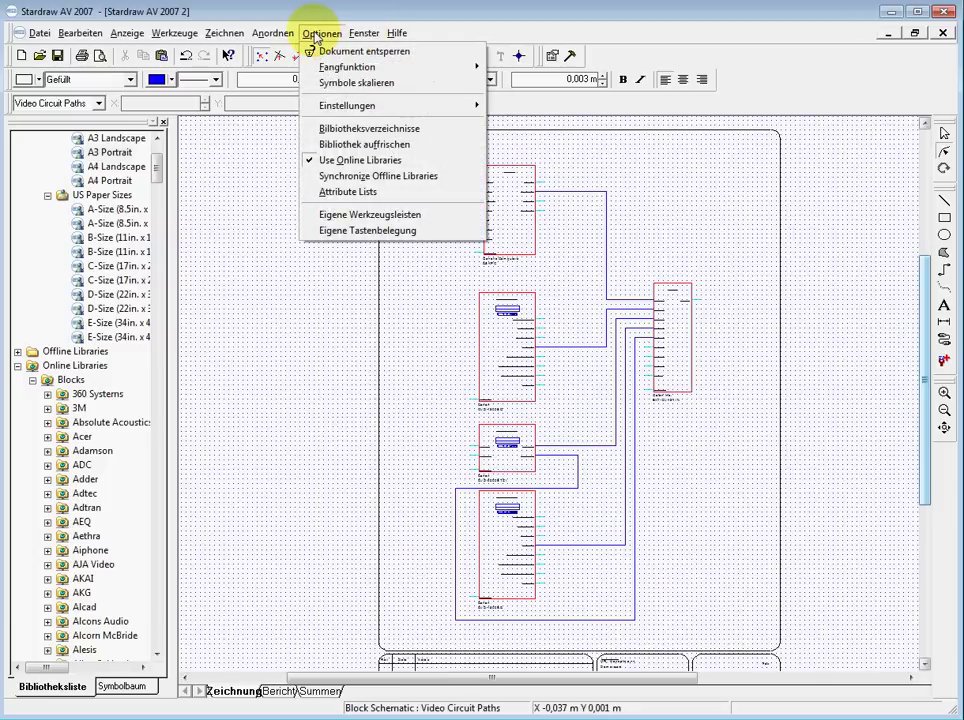
{"action": "left_click", "coordinate": [339, 216]}
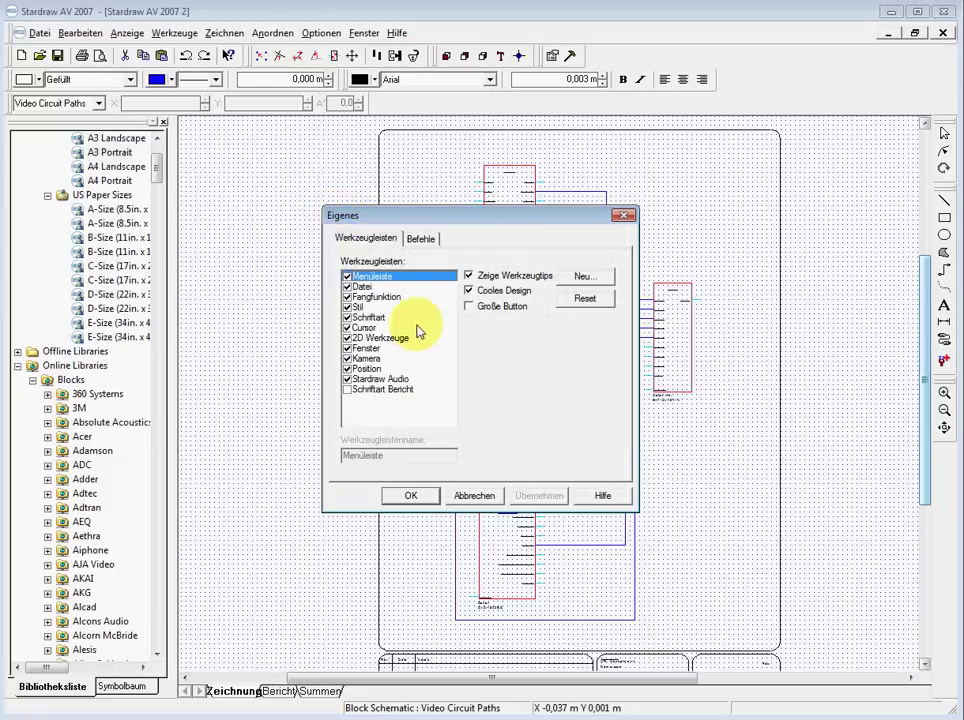
{"action": "left_click", "coordinate": [421, 239]}
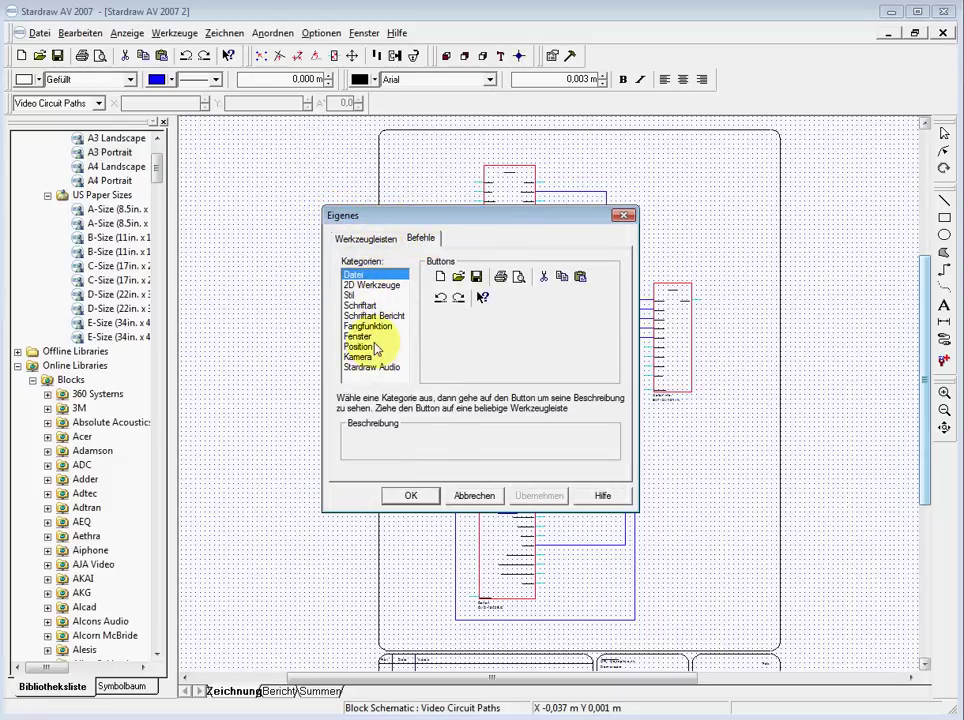
{"action": "left_click", "coordinate": [371, 286]}
{"action": "left_click", "coordinate": [352, 295]}
{"action": "left_click", "coordinate": [360, 305]}
{"action": "left_click", "coordinate": [361, 316]}
{"action": "left_click", "coordinate": [365, 326]}
{"action": "left_click", "coordinate": [358, 337]}
{"action": "left_click", "coordinate": [358, 347]}
{"action": "left_click", "coordinate": [357, 357]}
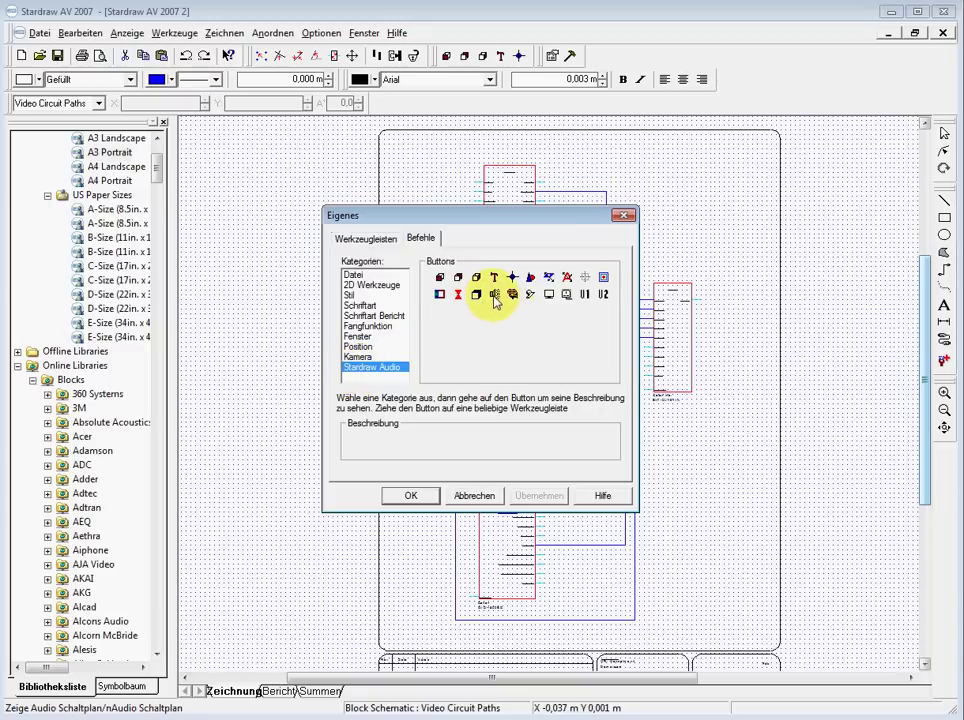
Put the Audio, Video and Light schematic toggles on a new toolbar docked beside the main toolbar
{"action": "left_click", "coordinate": [494, 296]}
{"action": "left_click_drag", "start_coordinate": [526, 271], "coordinate": [594, 52]}
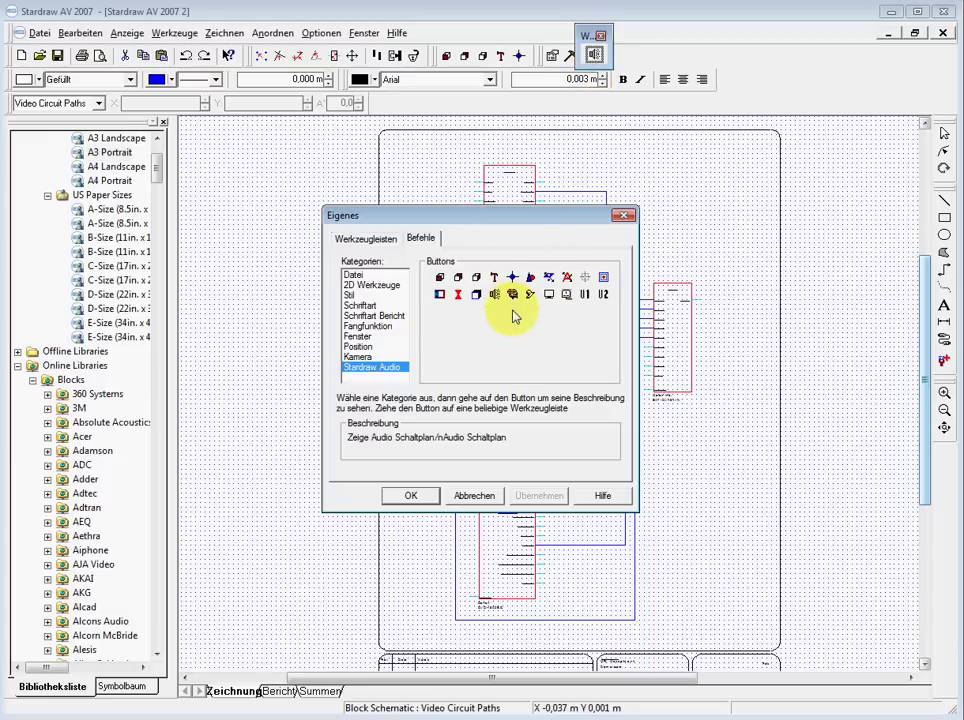
{"action": "left_click_drag", "start_coordinate": [512, 294], "coordinate": [612, 55]}
{"action": "left_click_drag", "start_coordinate": [530, 294], "coordinate": [627, 57]}
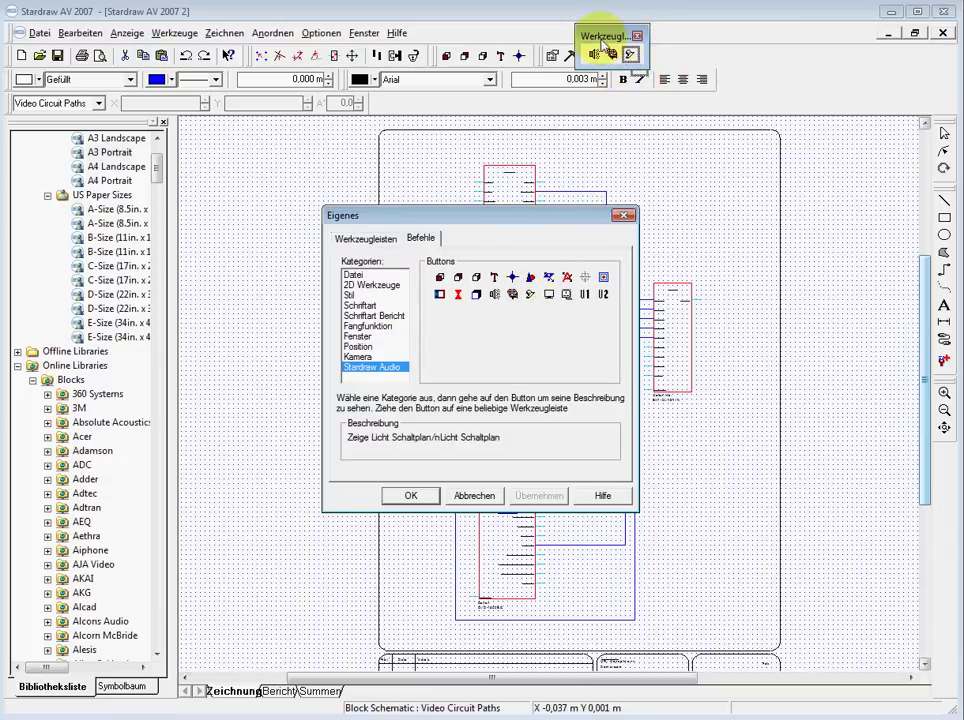
{"action": "left_click", "coordinate": [413, 497]}
{"action": "left_click_drag", "start_coordinate": [603, 33], "coordinate": [628, 52]}
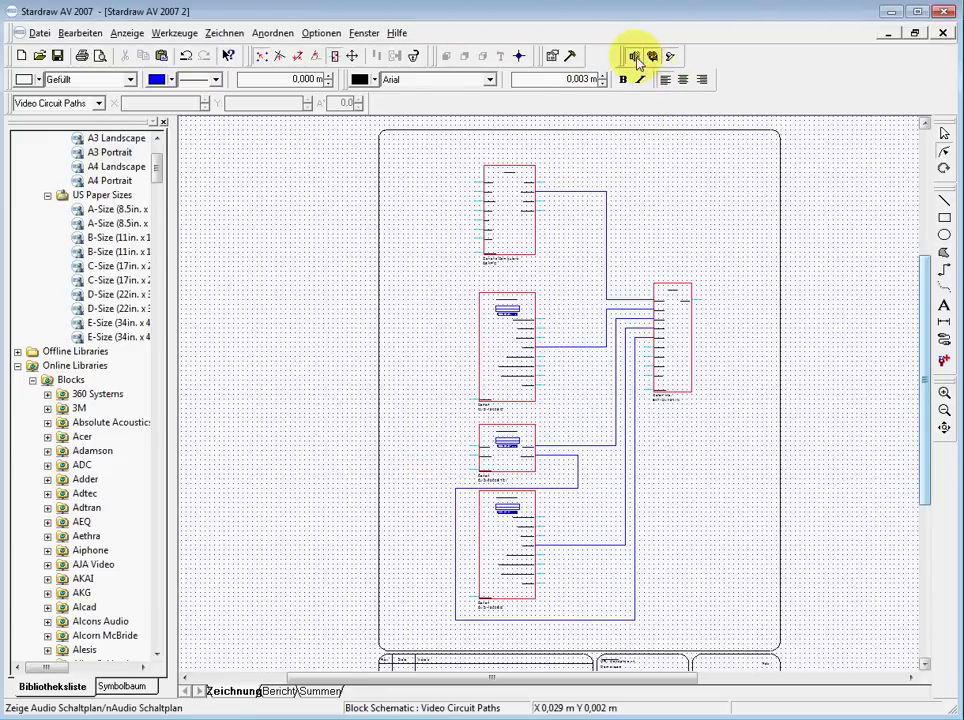
{"action": "left_click", "coordinate": [651, 56]}
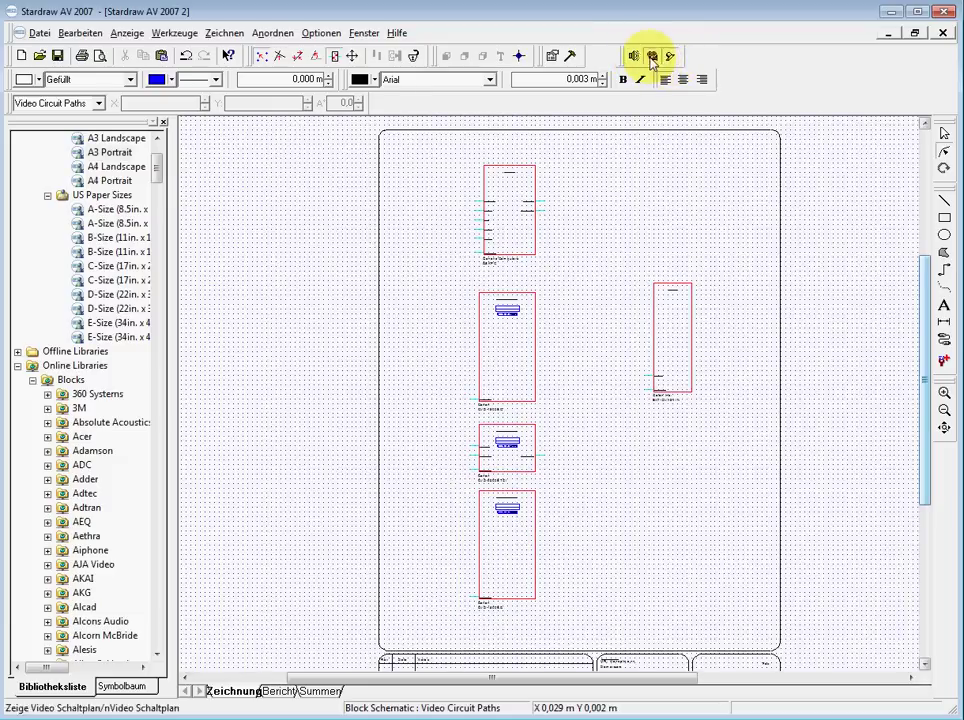
{"action": "left_click", "coordinate": [651, 56]}
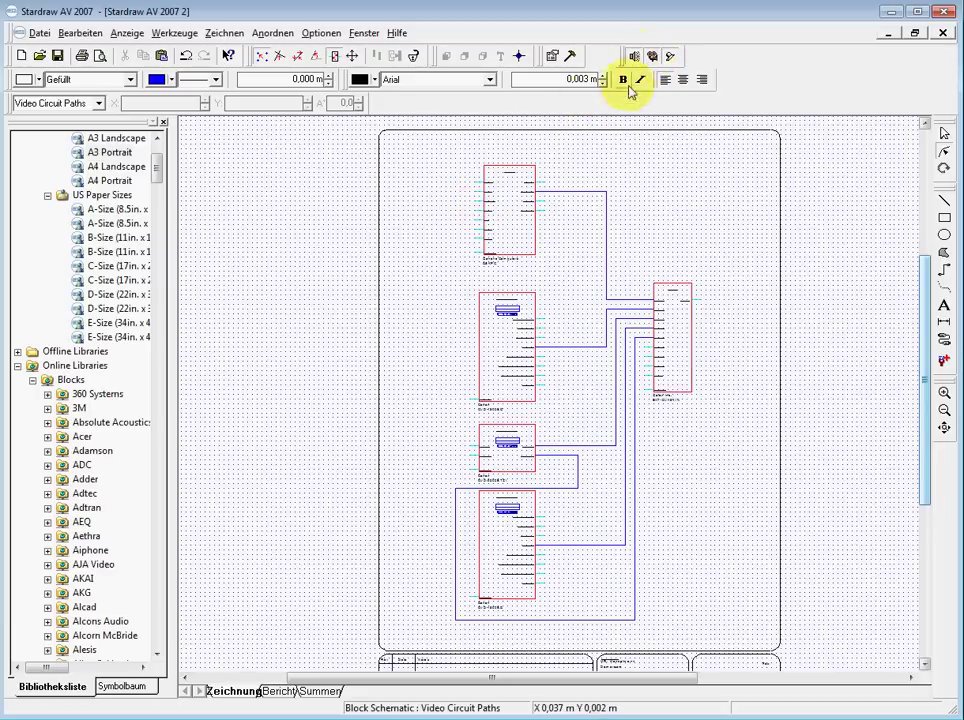